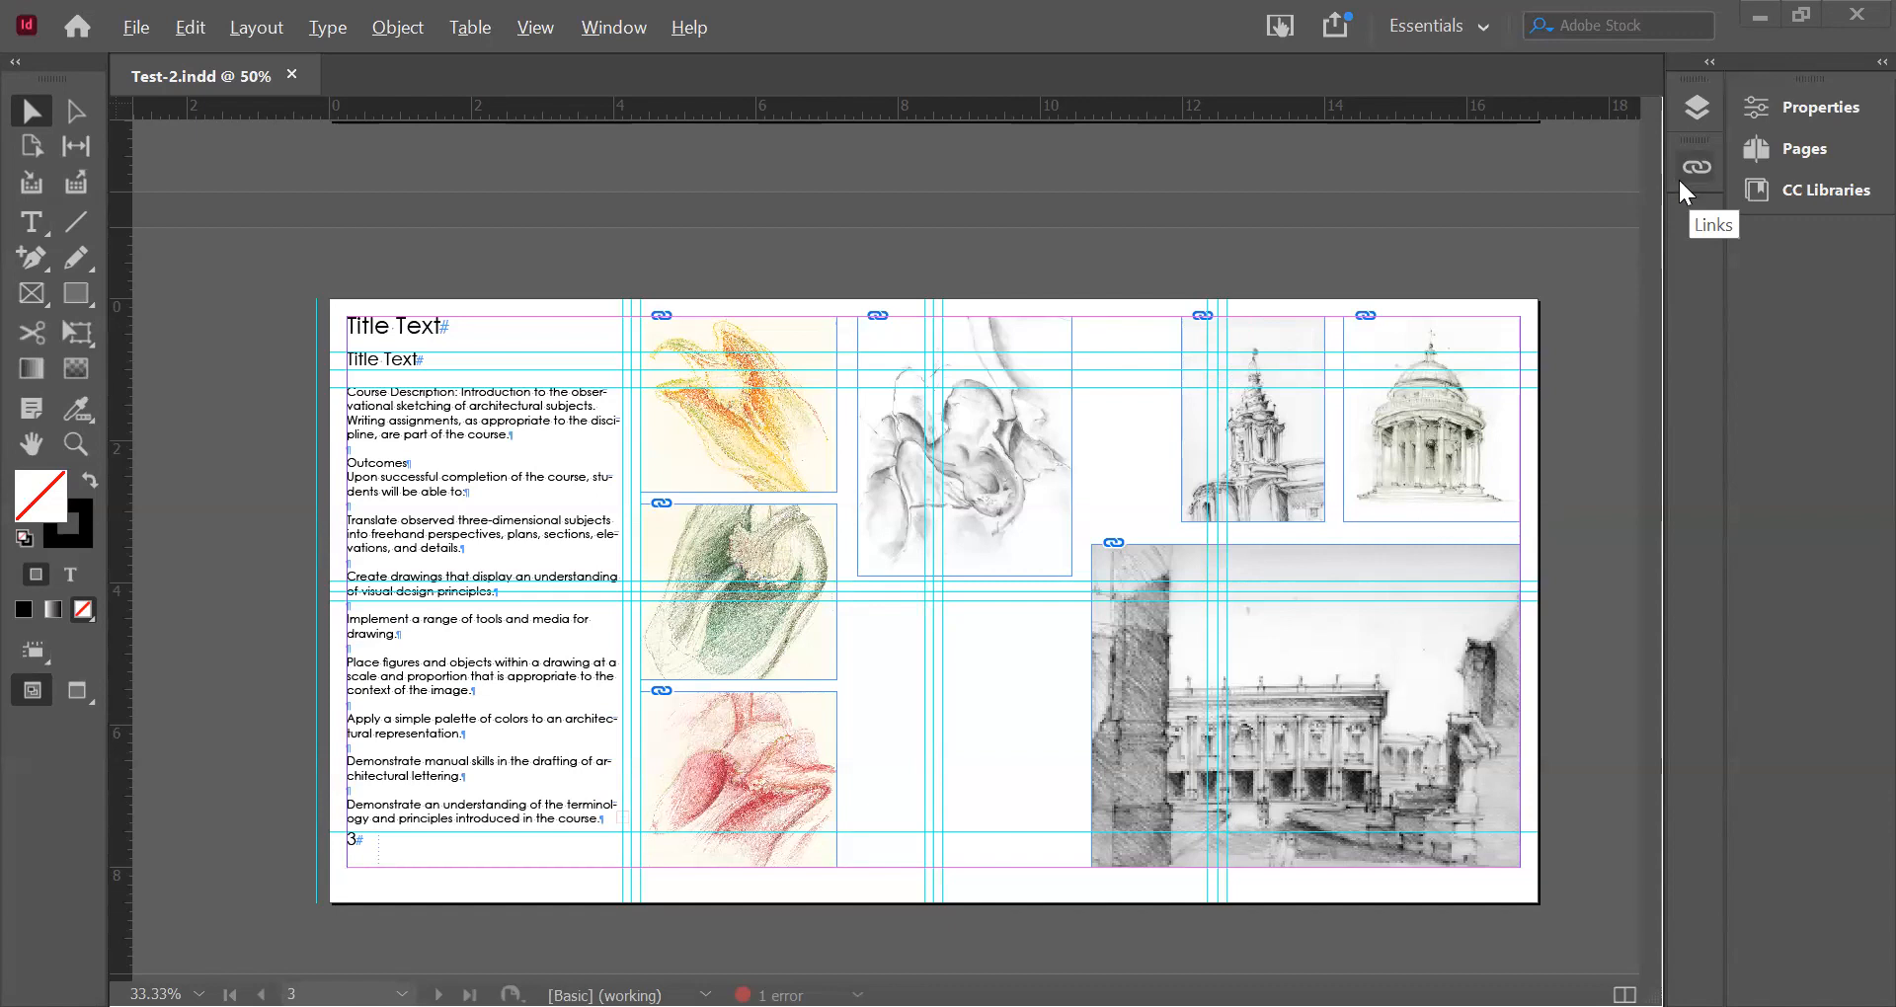
# - Show the list of the document's linked images and the overview of its pages
pyautogui.click(1690, 180)
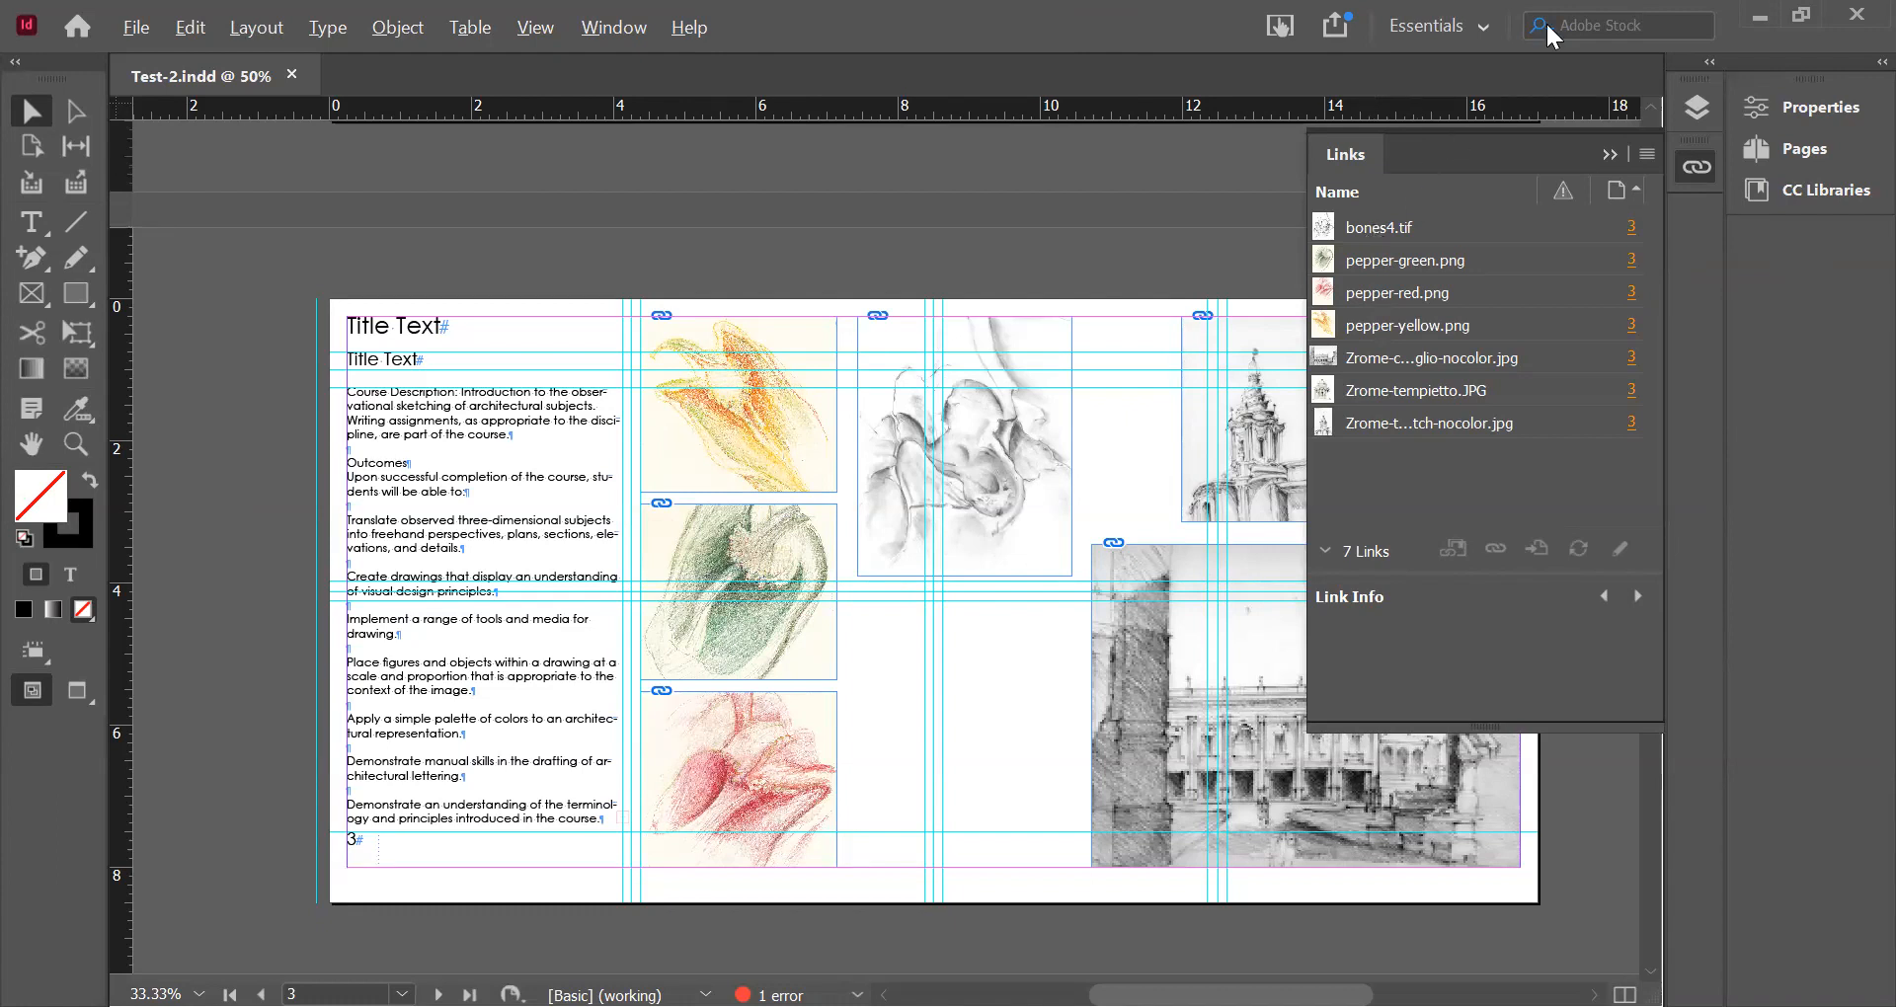
pyautogui.hotkey('ctrl', 'd')
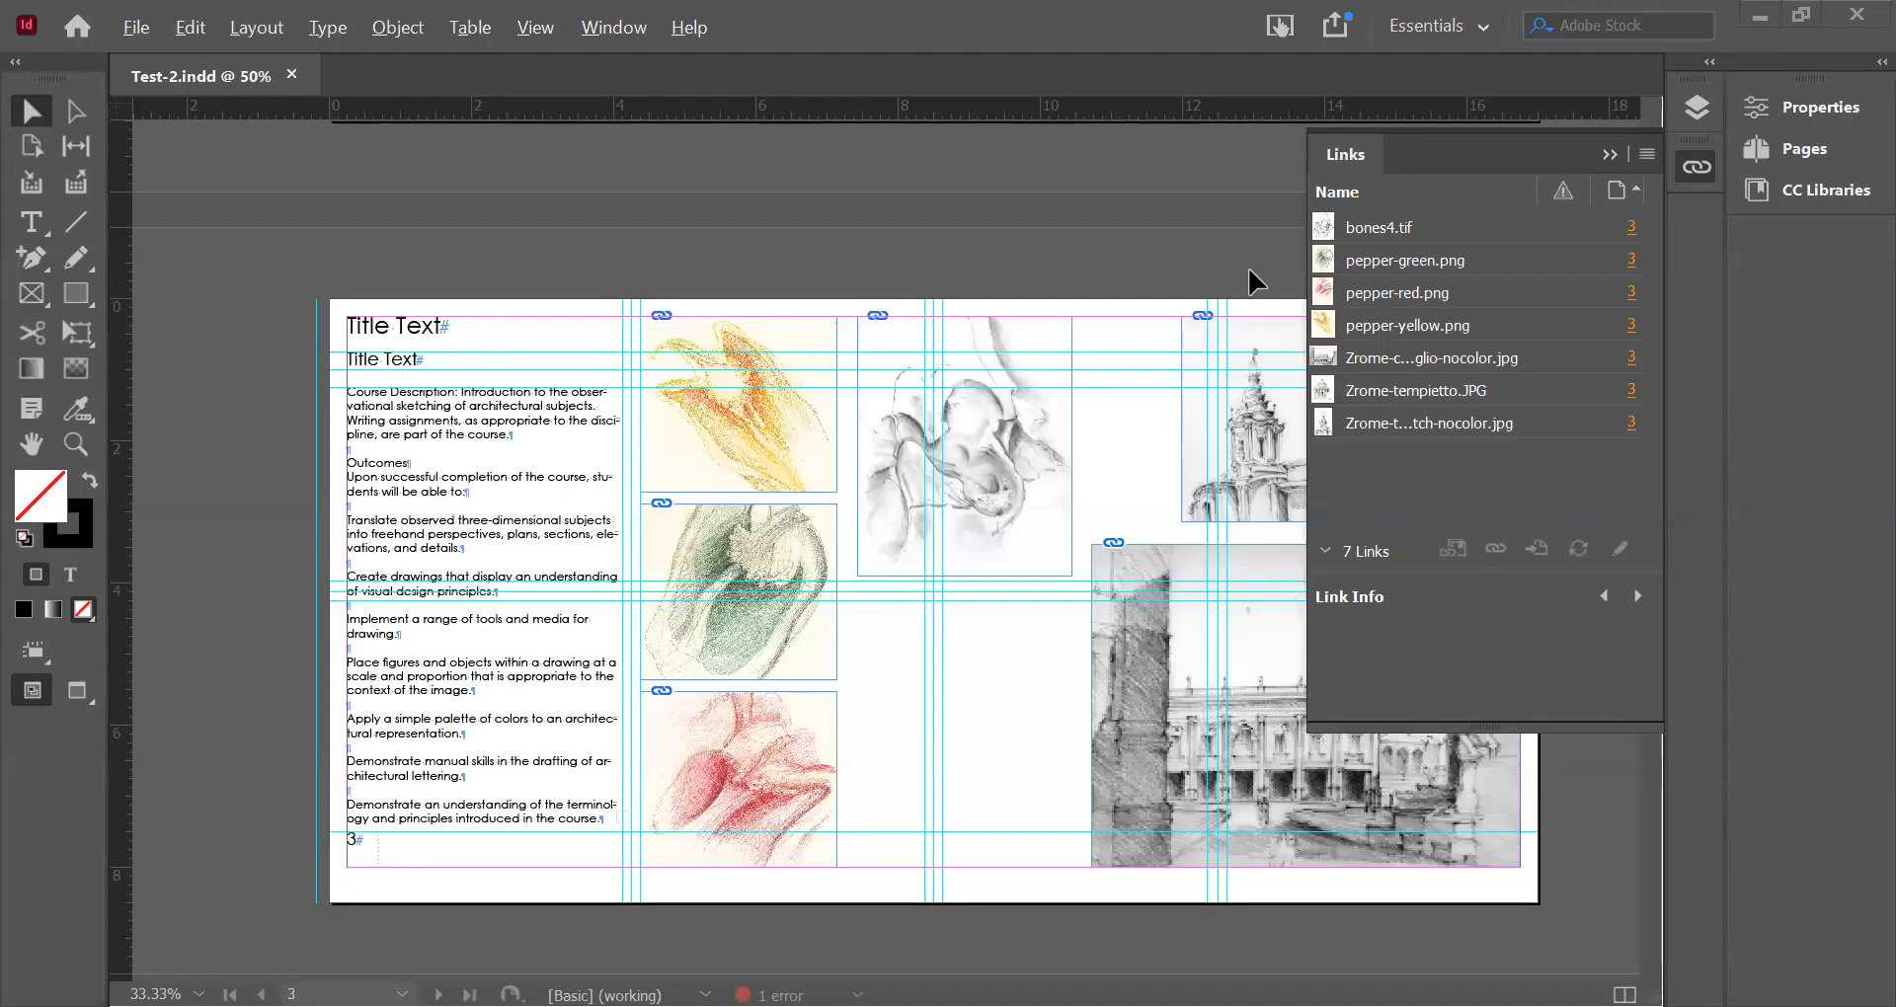
pyautogui.click(1763, 150)
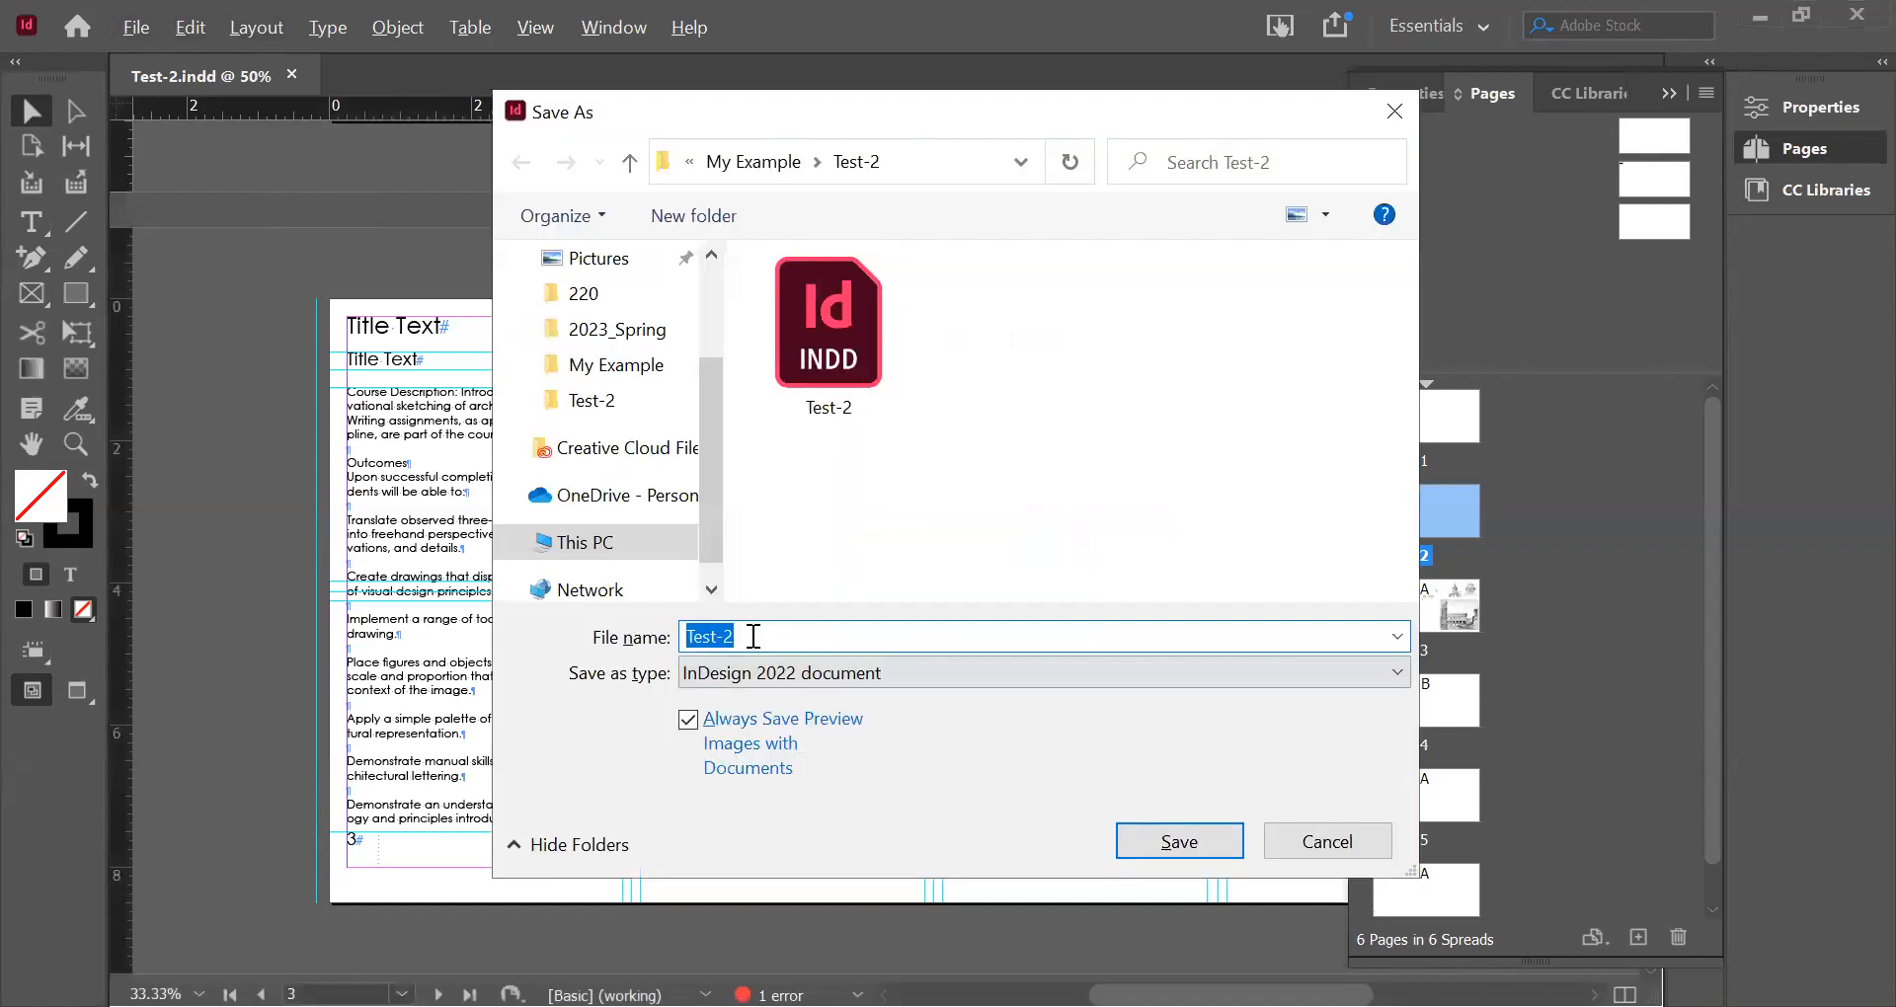
# - Save a copy of the document as Test-2b in the Test-2 folder and hide the page overview
pyautogui.hotkey('ctrl', 'shift', 's')
pyautogui.click(753, 637)
pyautogui.write('b')
pyautogui.click(1163, 845)
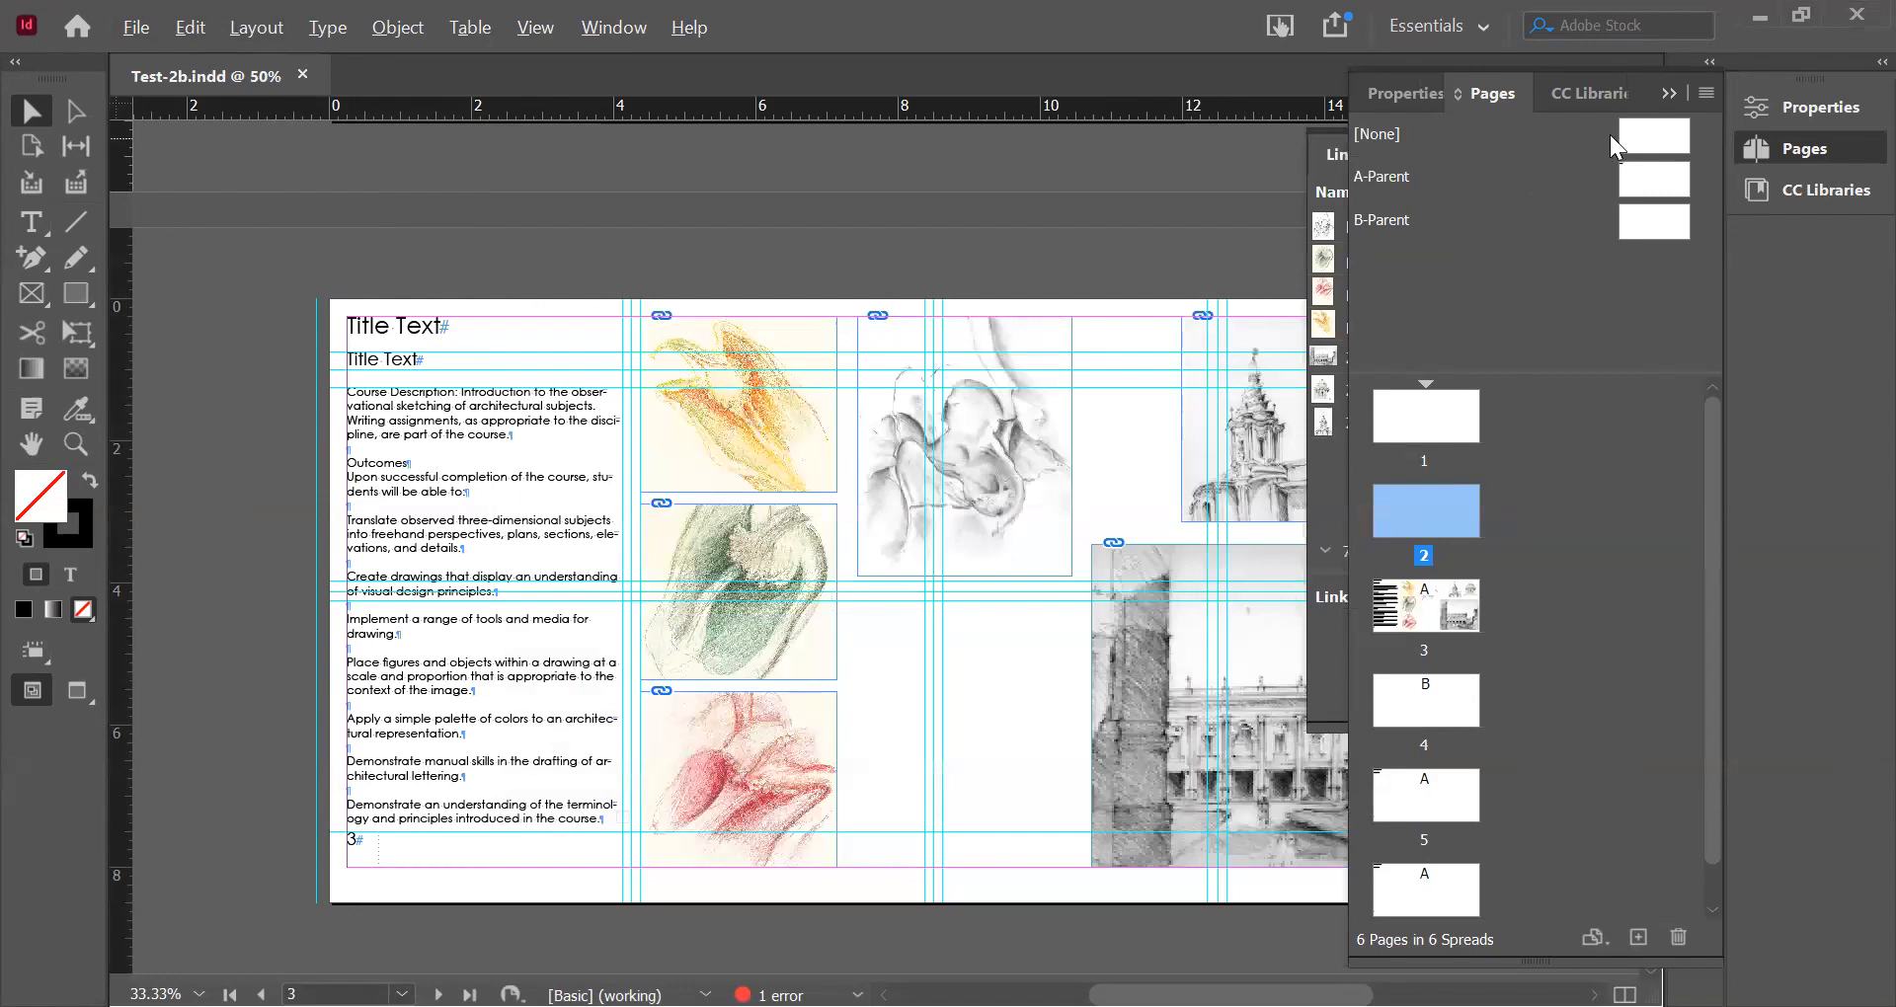
pyautogui.click(1669, 93)
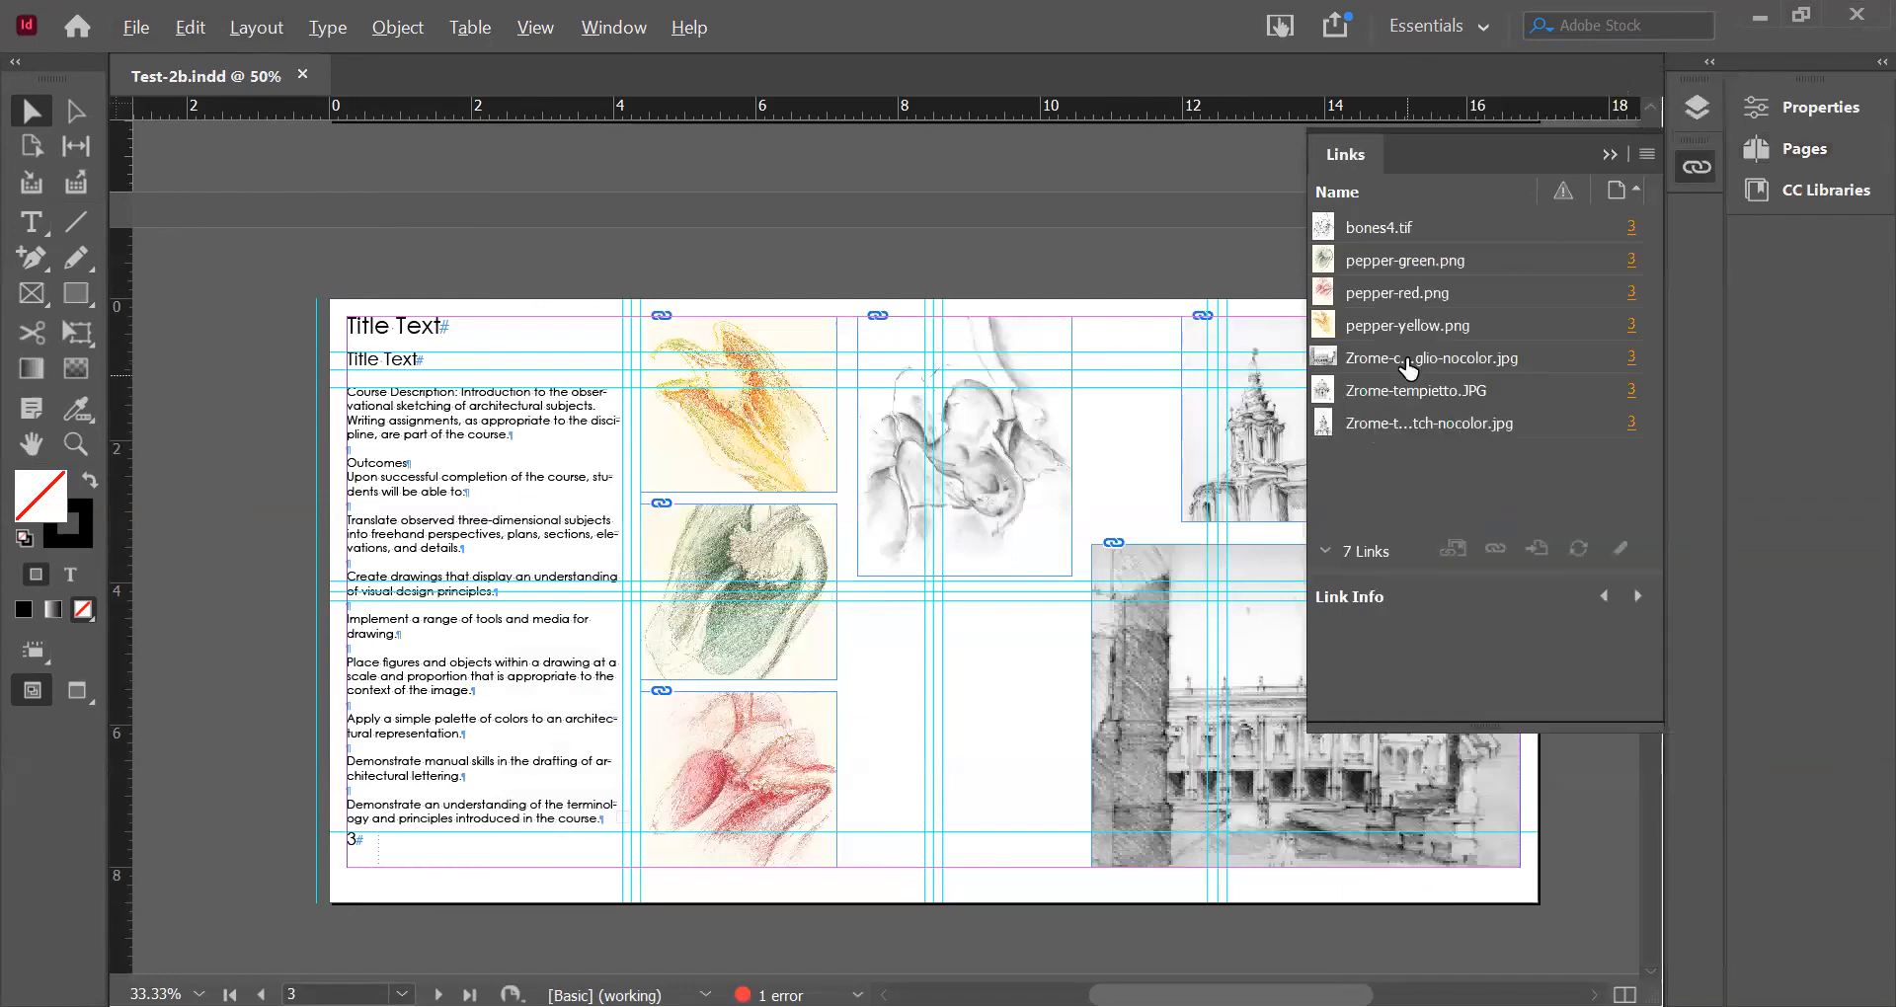
# - Embed the linked image bones4.tif in the document
pyautogui.click(1376, 237)
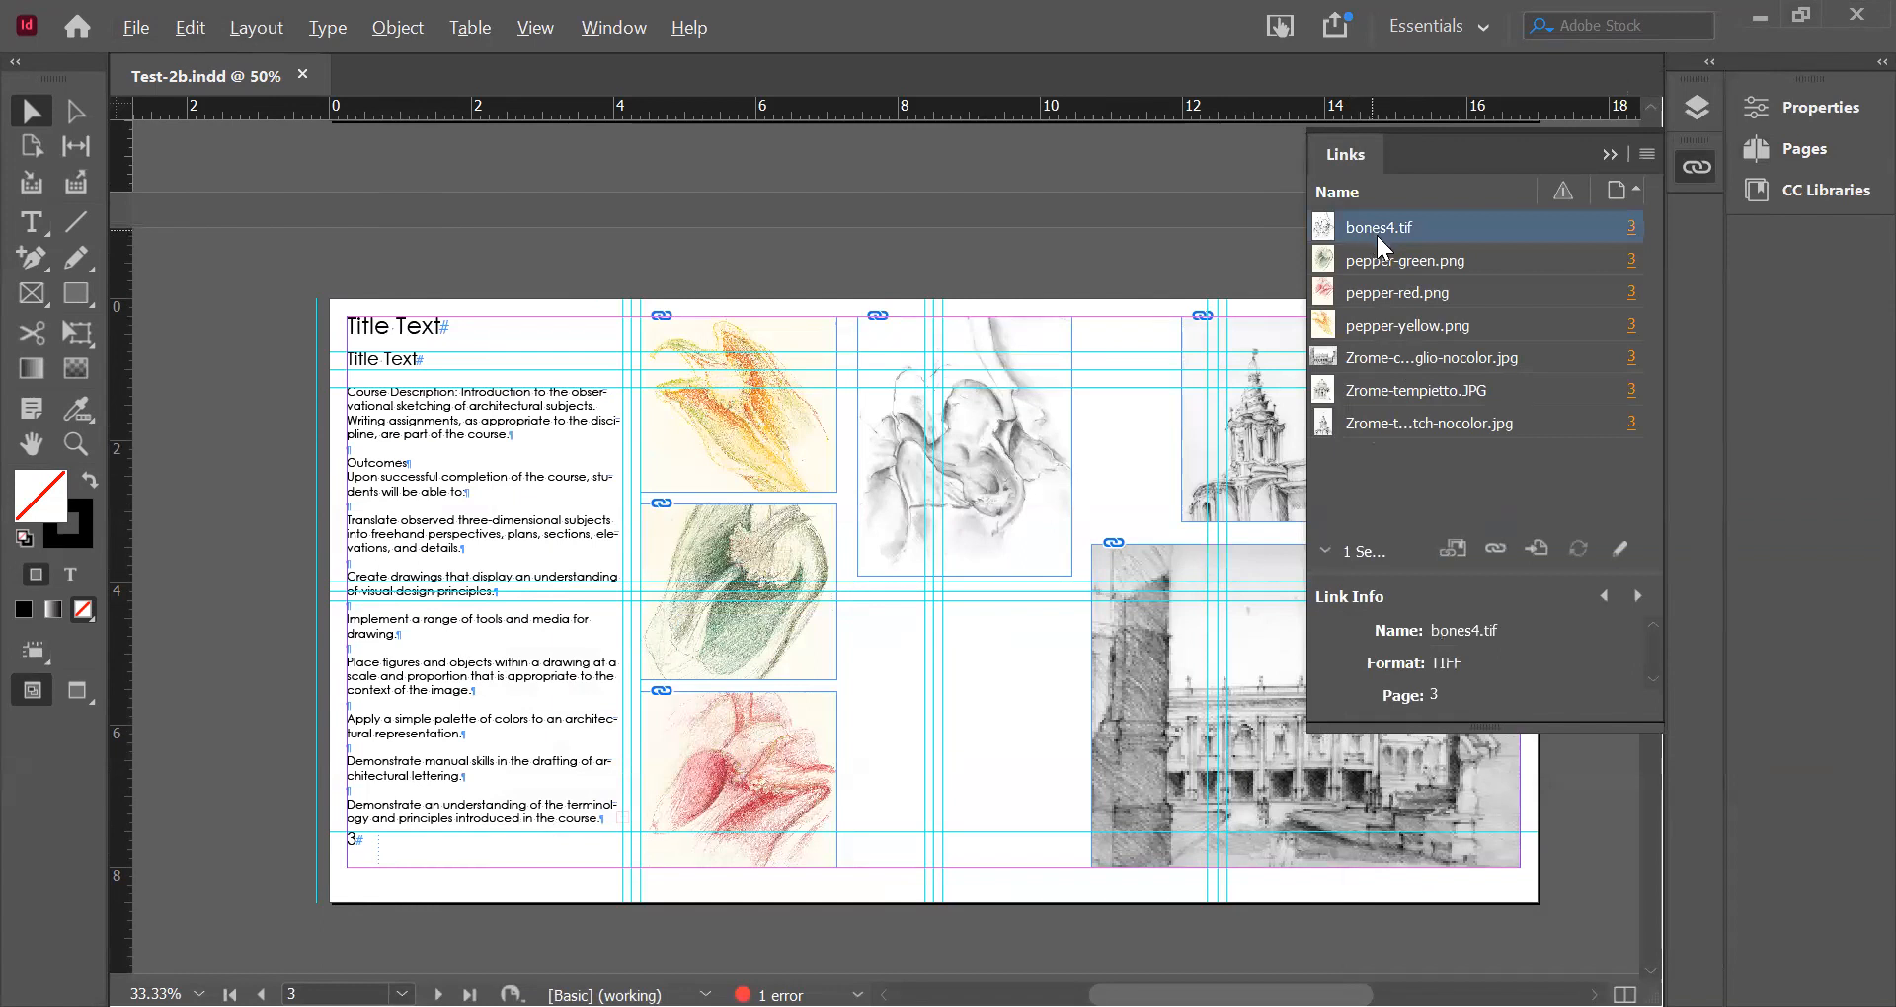
pyautogui.rightClick(1375, 233)
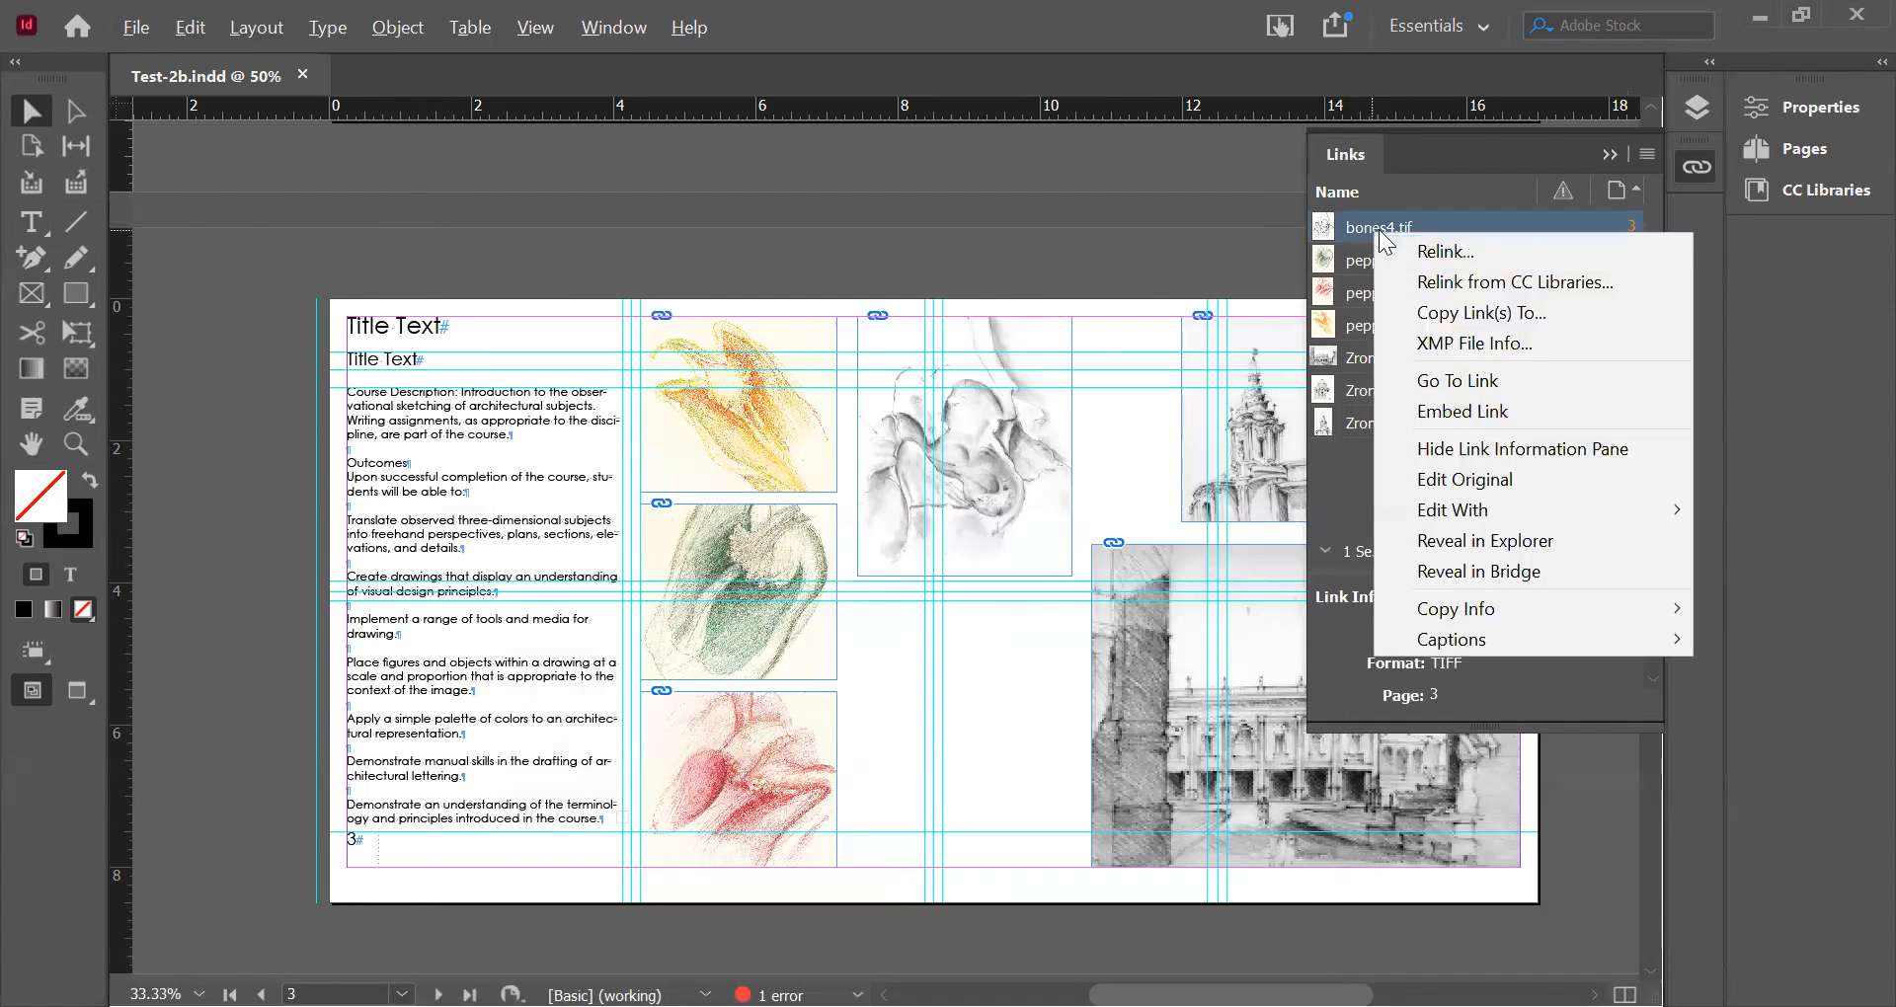
pyautogui.click(1436, 411)
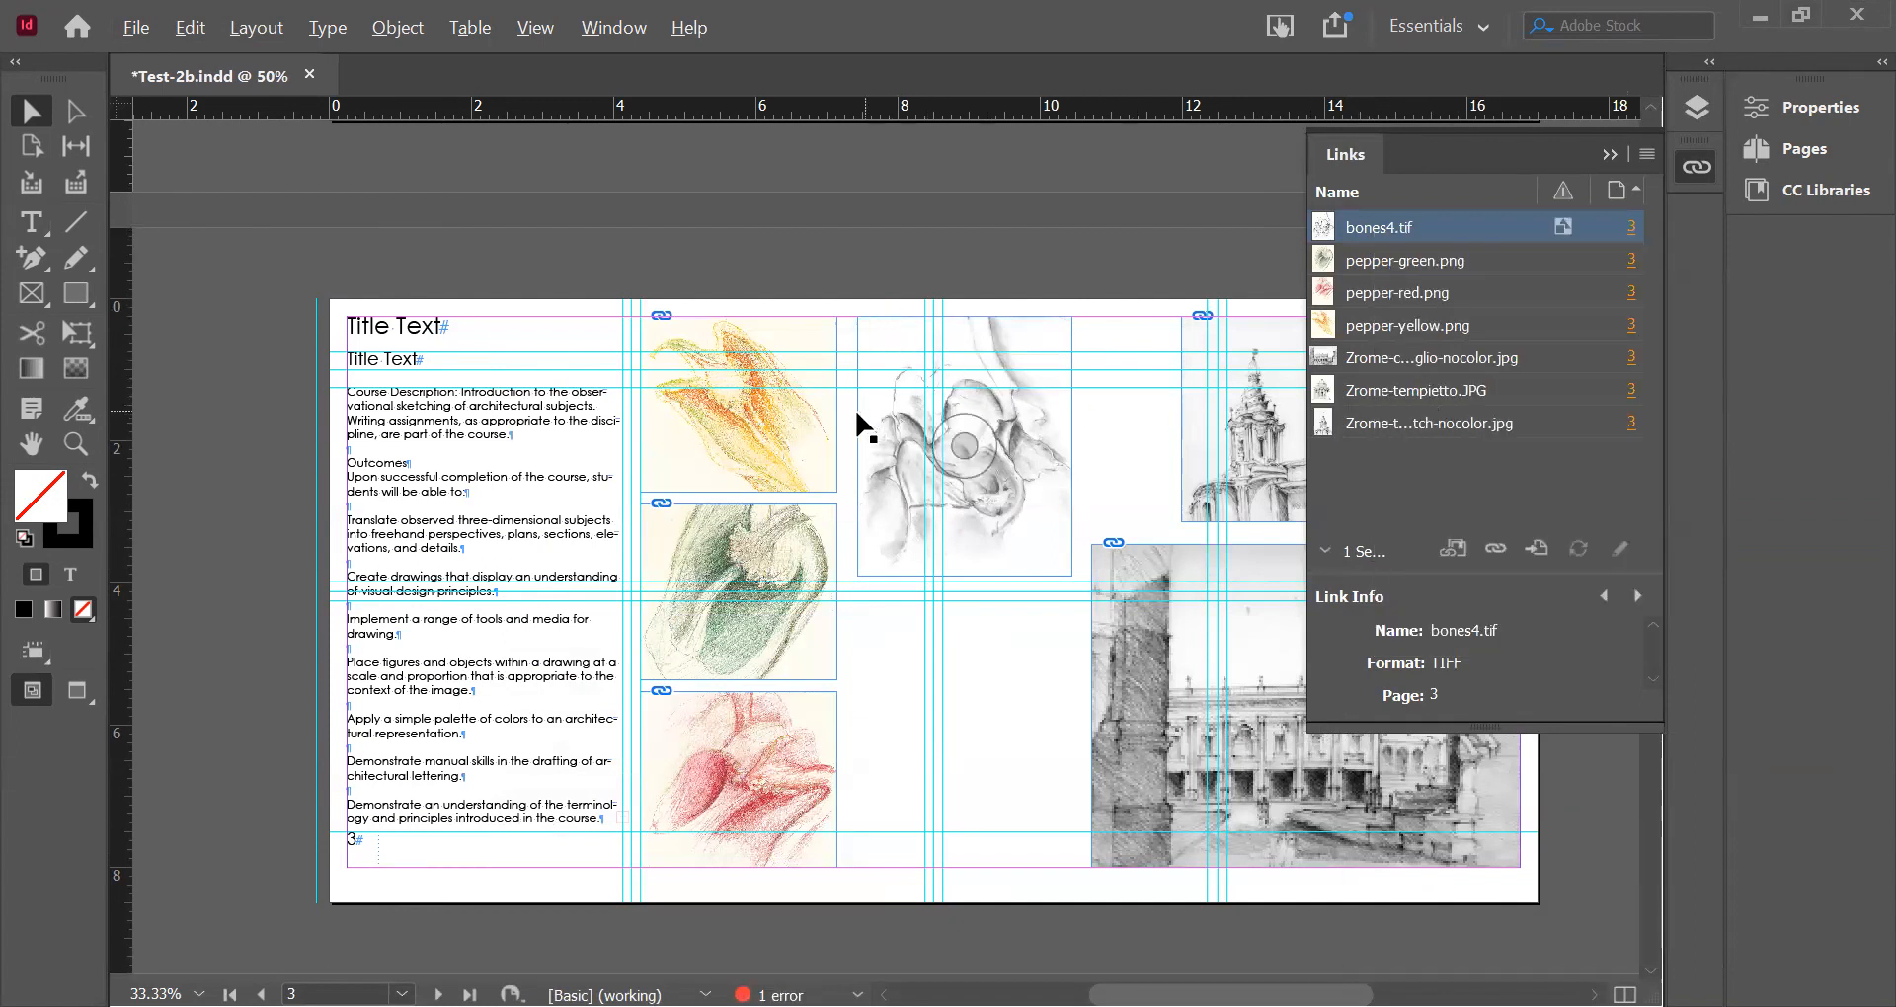
# - Select the yellow, green and red pepper images on page 3 and embed their links together
pyautogui.click(802, 440)
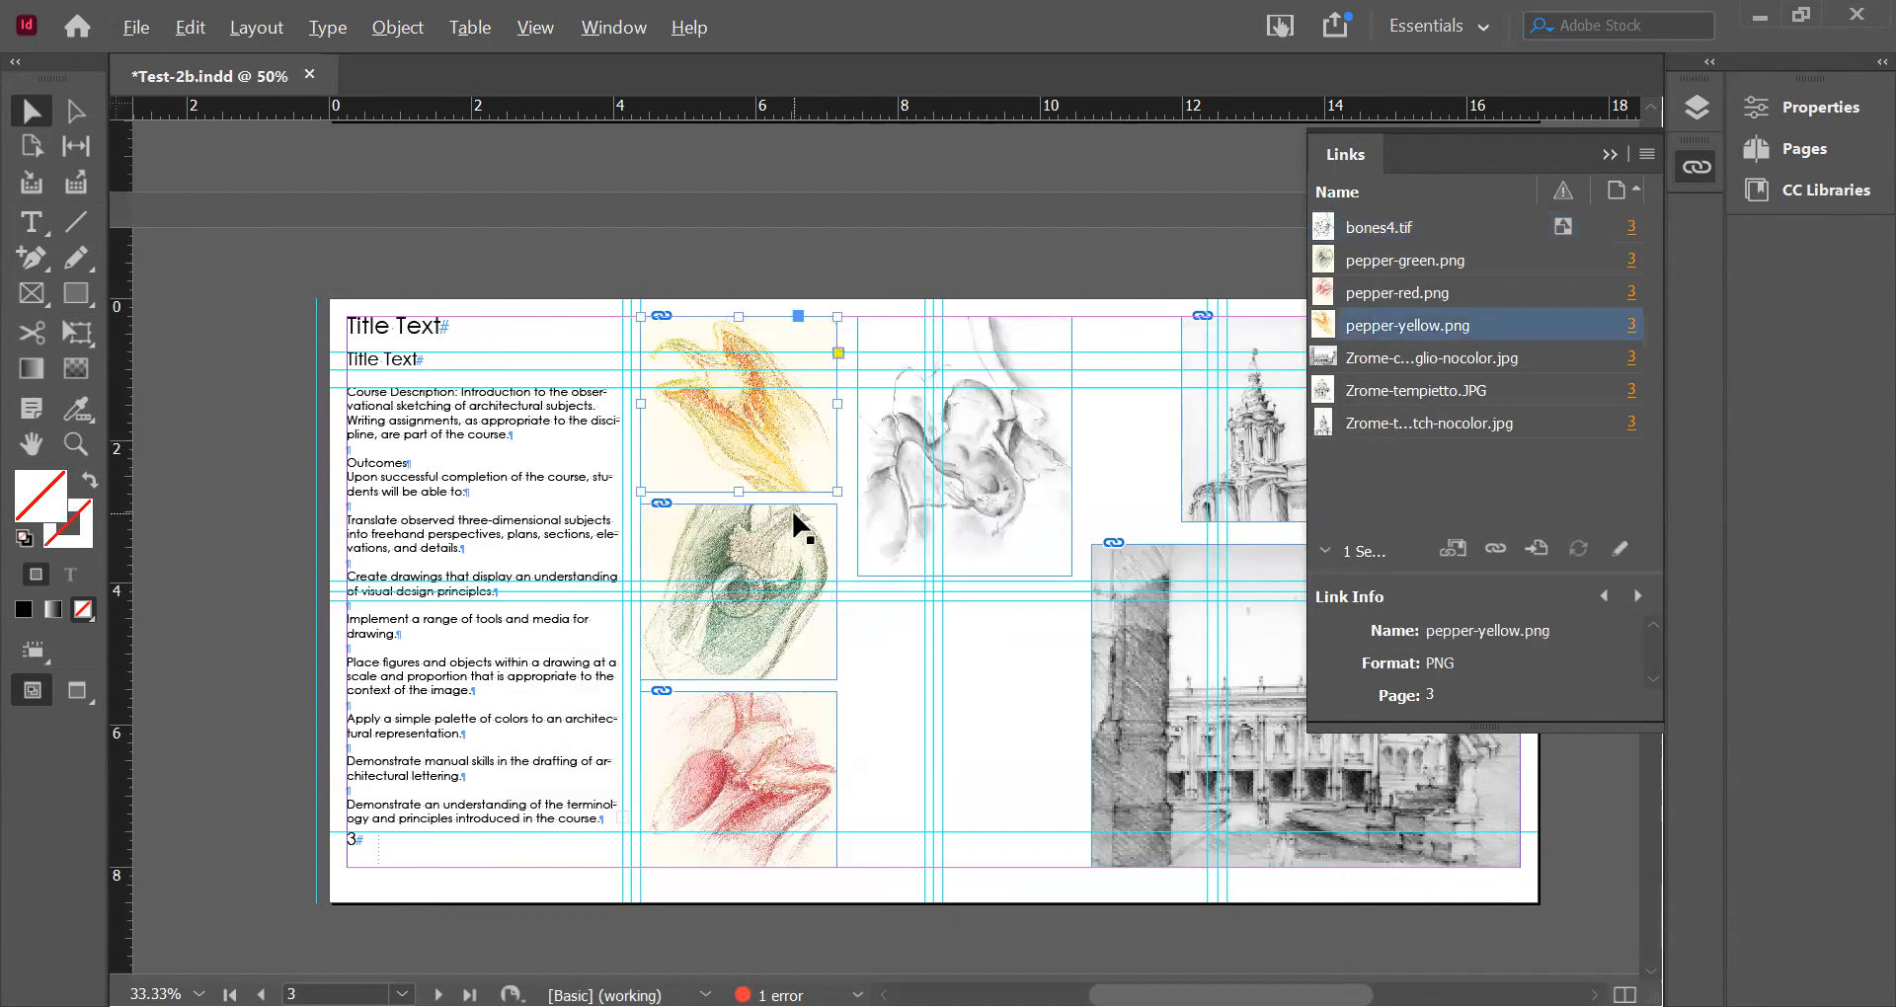
pyautogui.keyDown('shift'); pyautogui.click(780, 578); pyautogui.keyUp('shift')
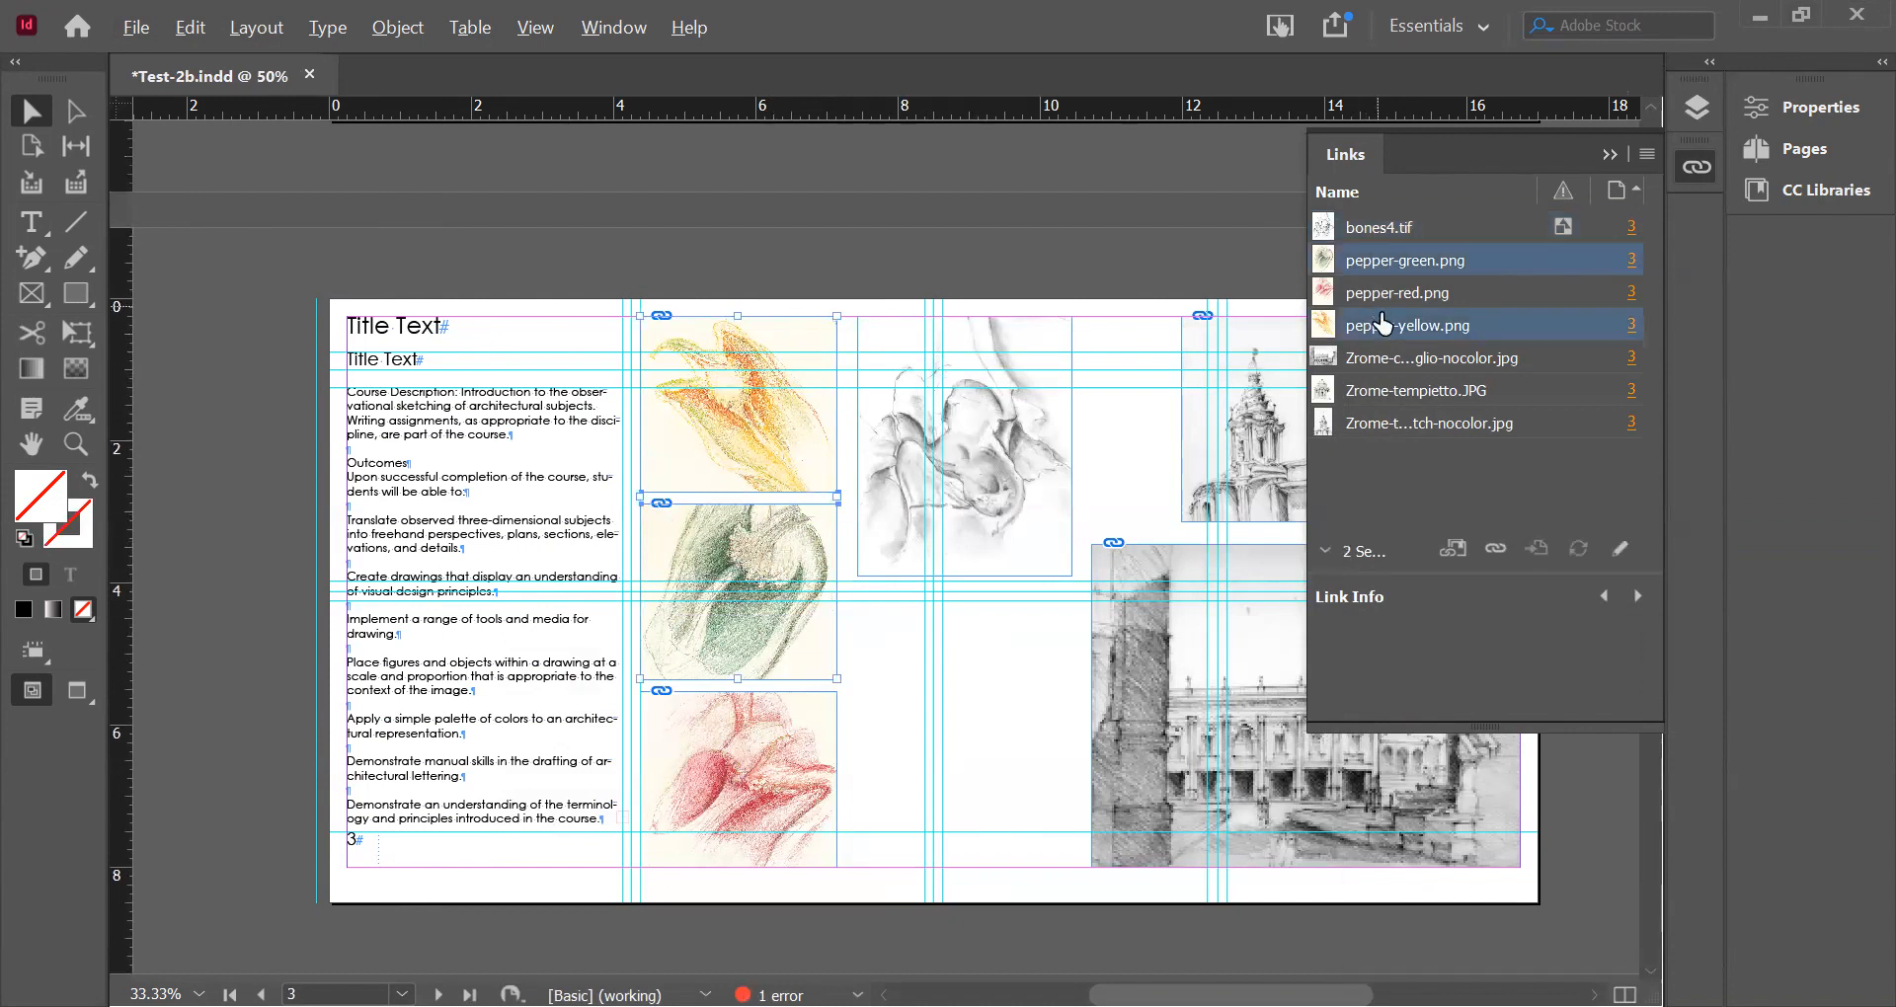
pyautogui.keyDown('shift'); pyautogui.click(797, 758); pyautogui.keyUp('shift')
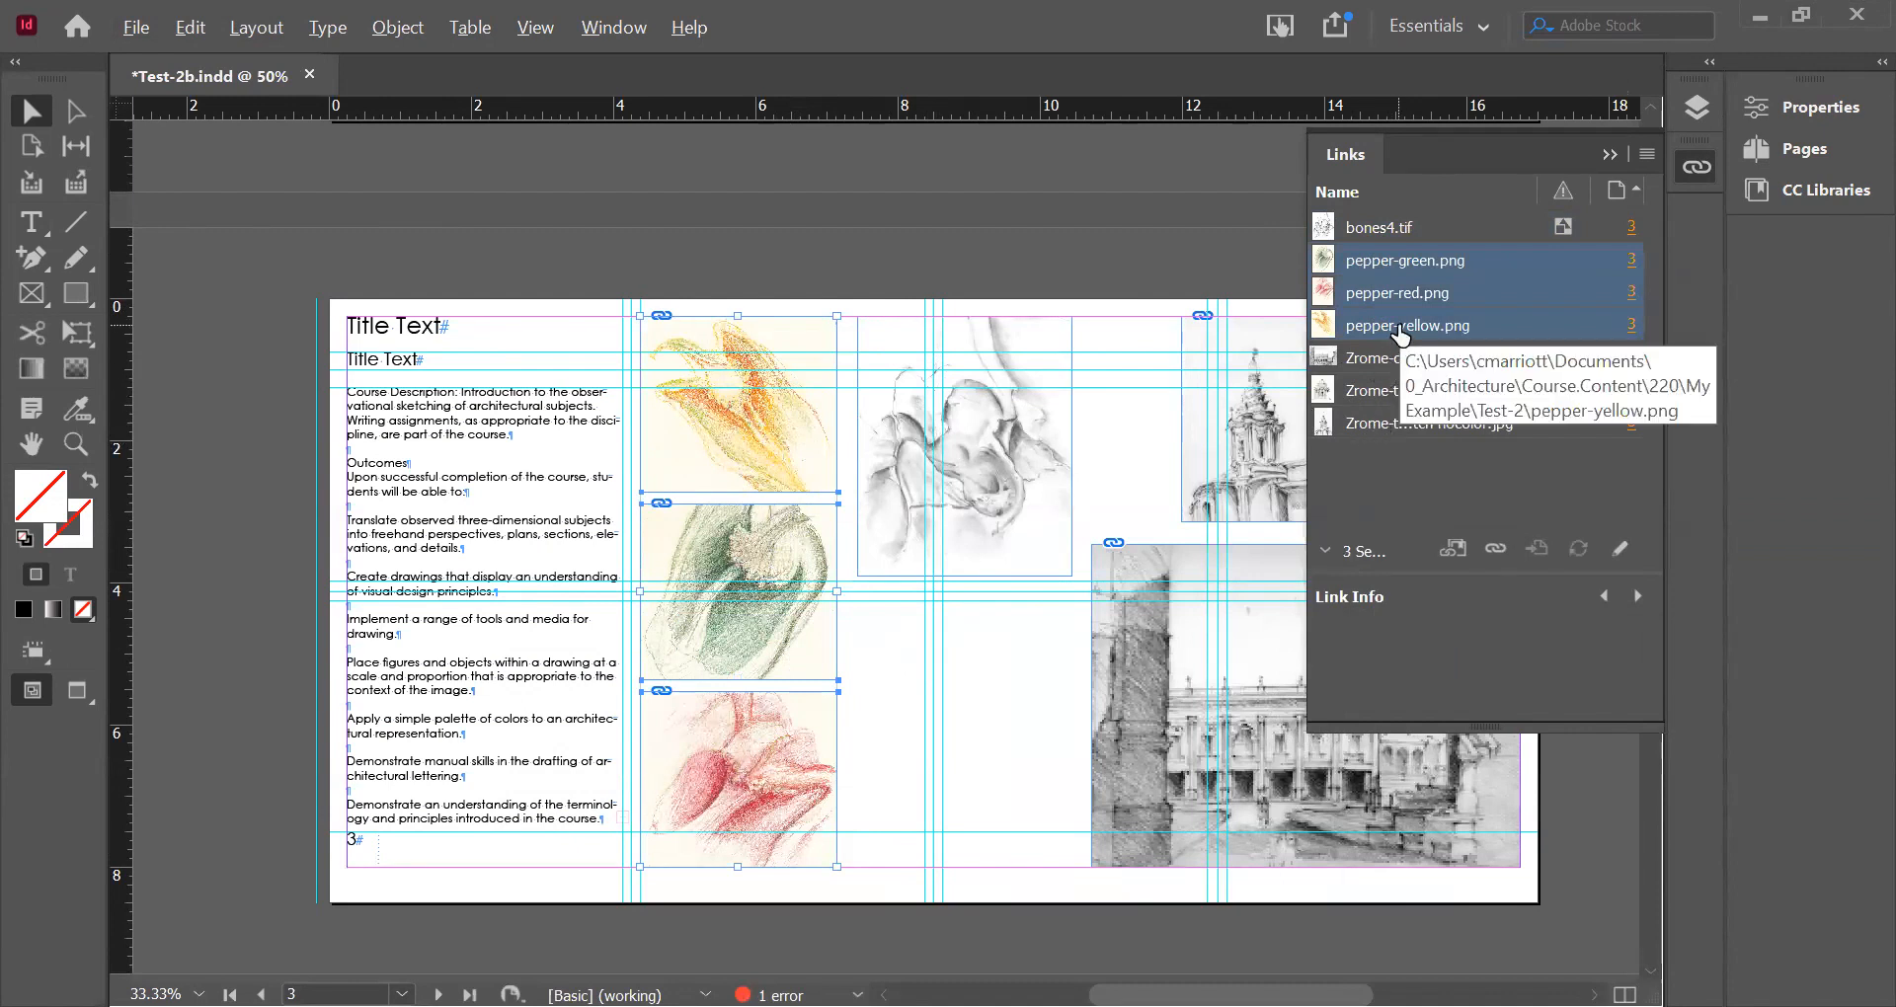
pyautogui.rightClick(1400, 334)
pyautogui.click(1471, 437)
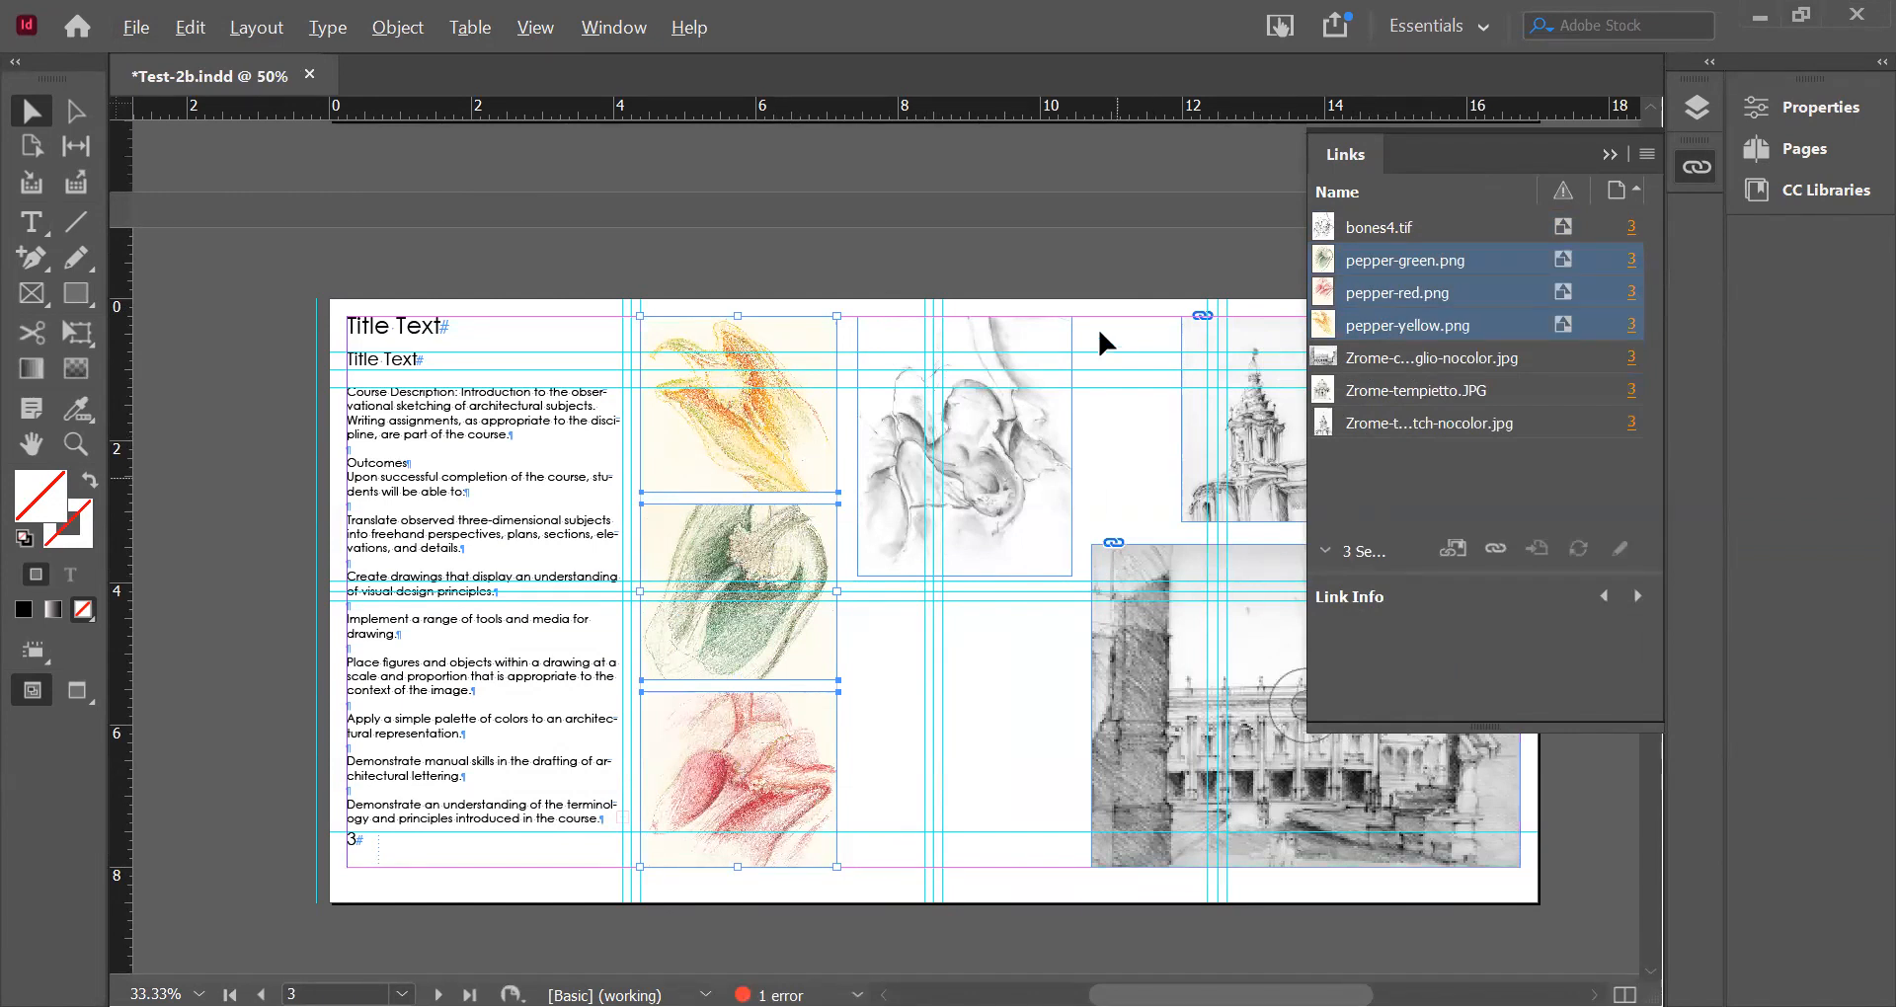
# - Select the tower, Tempietto and Campidoglio sketches on page 3, embed all three links, and deselect them
pyautogui.hscroll(4, 1135, 652)
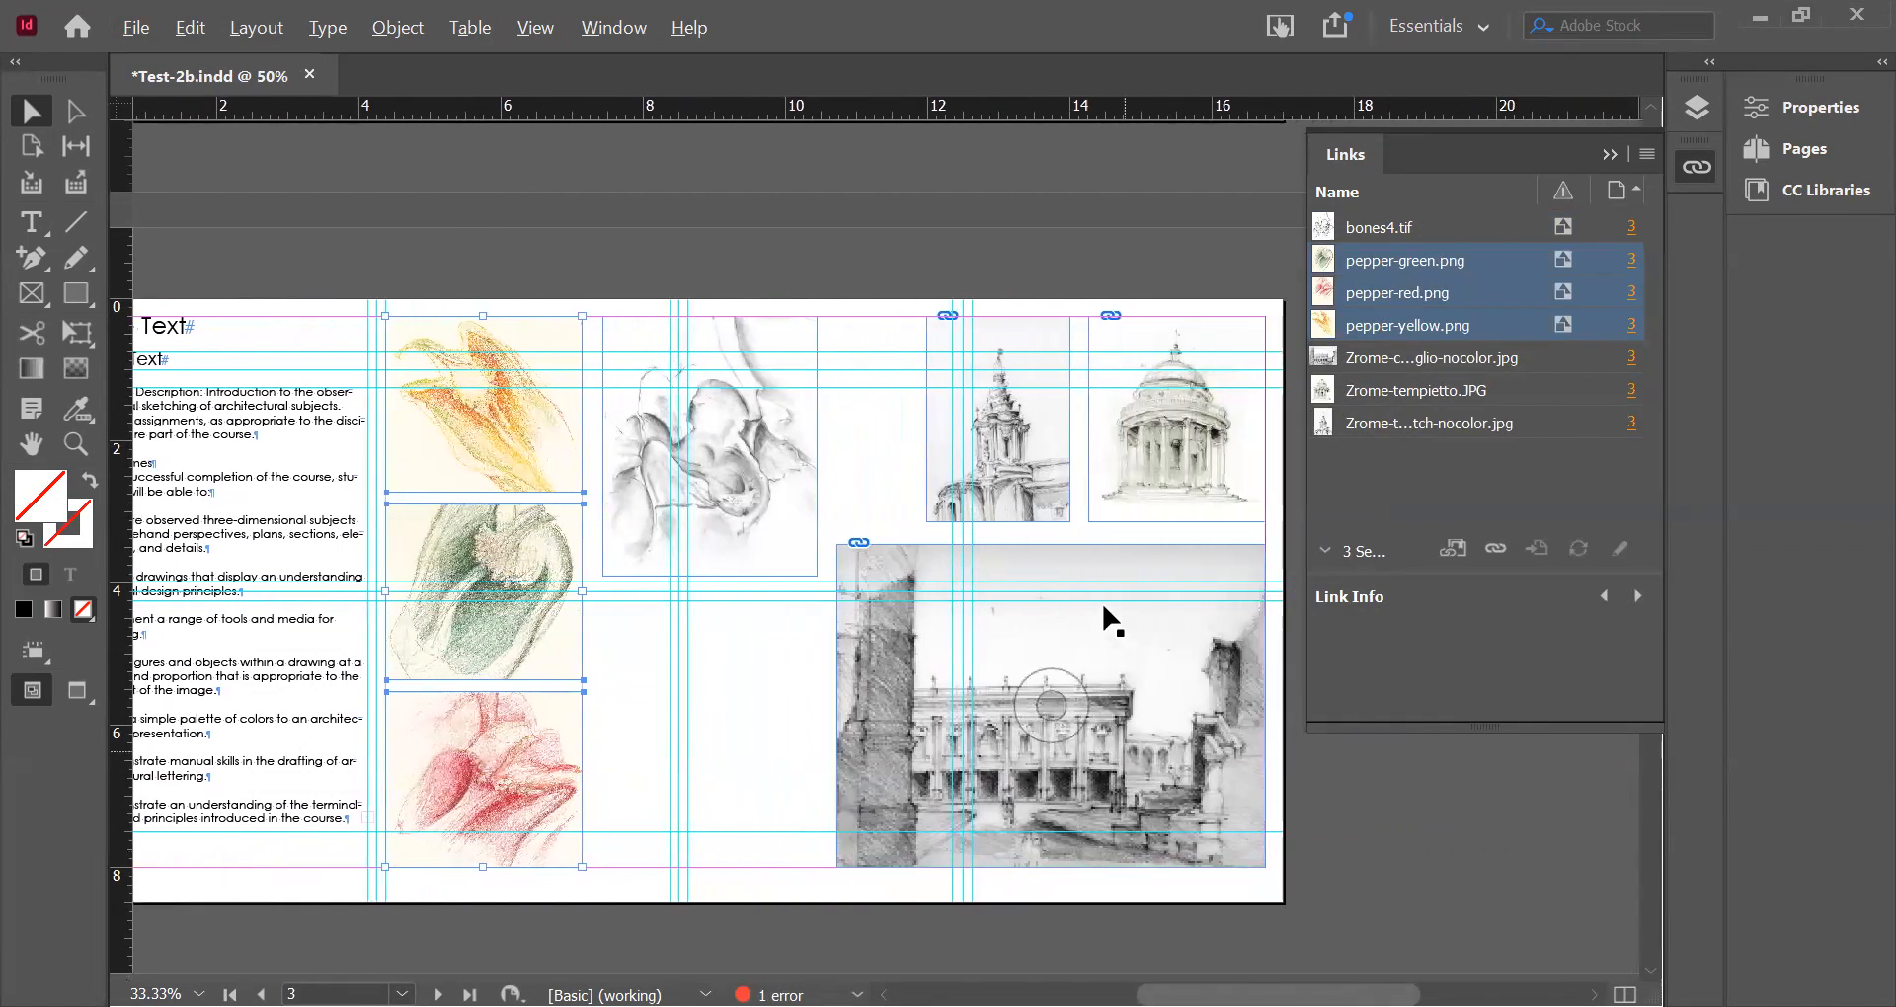
pyautogui.click(1102, 356)
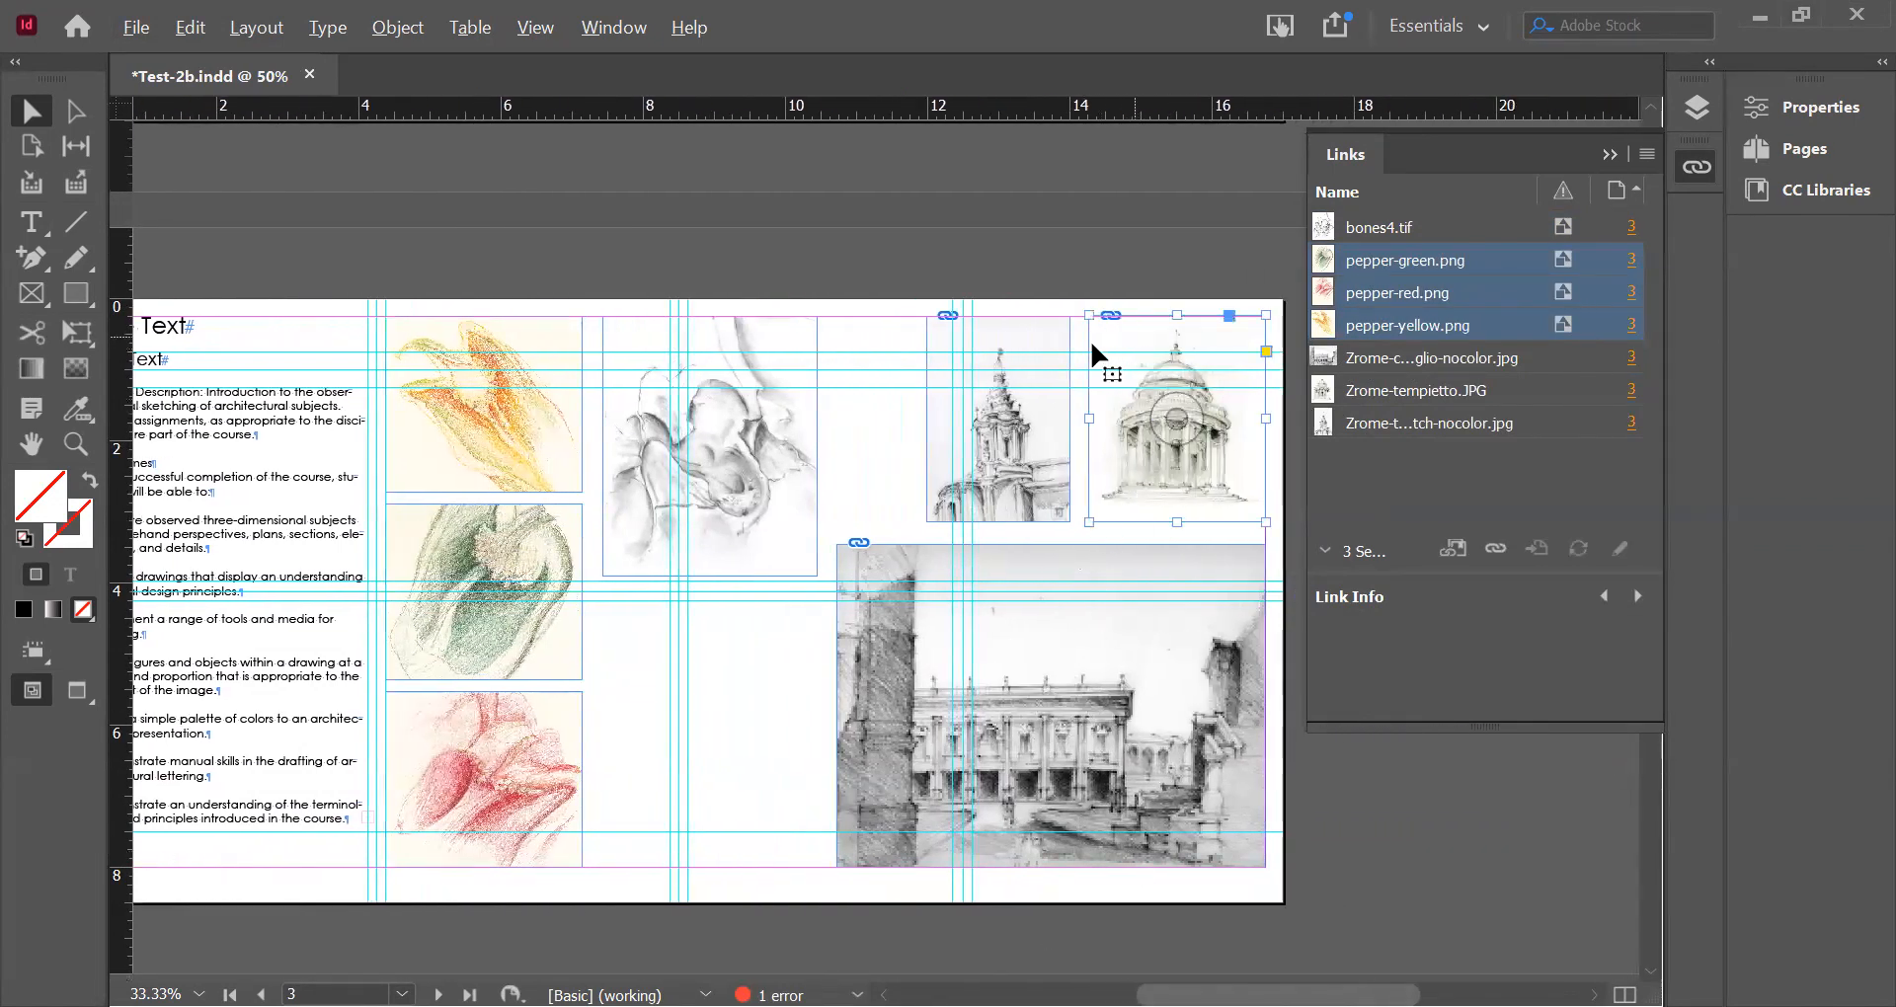
pyautogui.click(1017, 357)
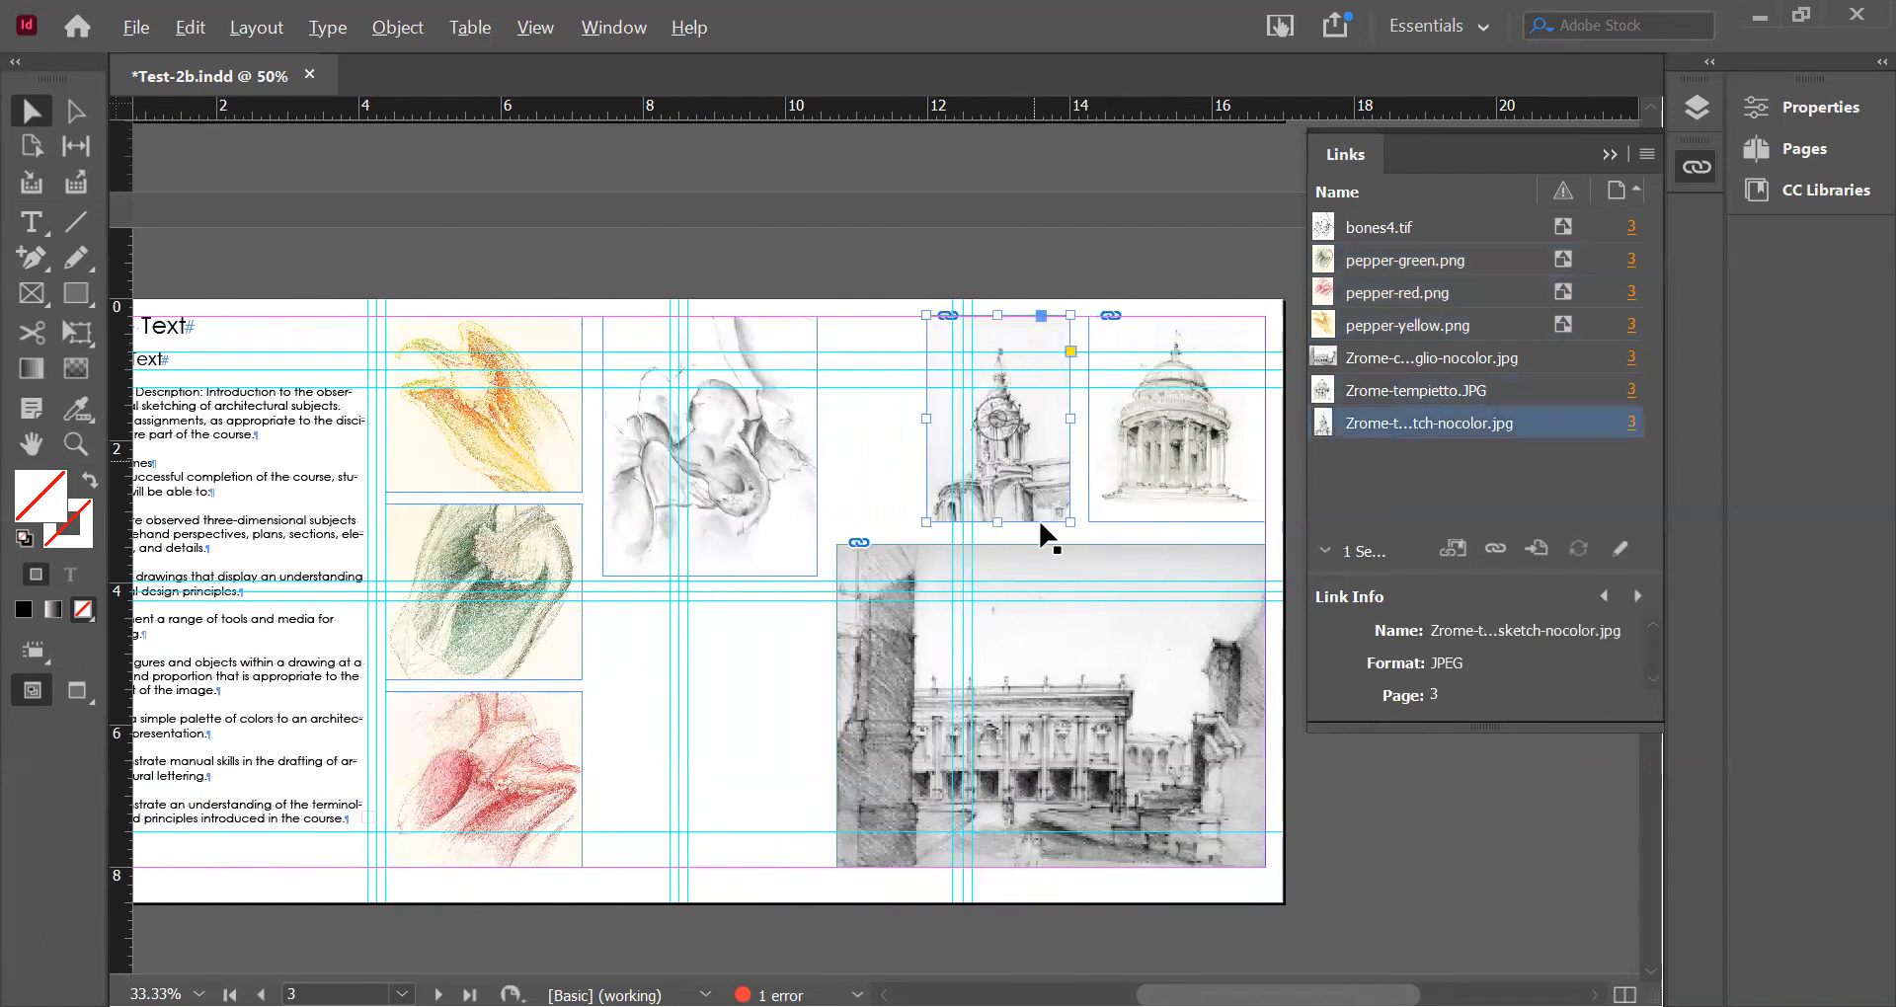
pyautogui.keyDown('shift'); pyautogui.click(1133, 340); pyautogui.keyUp('shift')
pyautogui.keyDown('shift'); pyautogui.click(1048, 624); pyautogui.keyUp('shift')
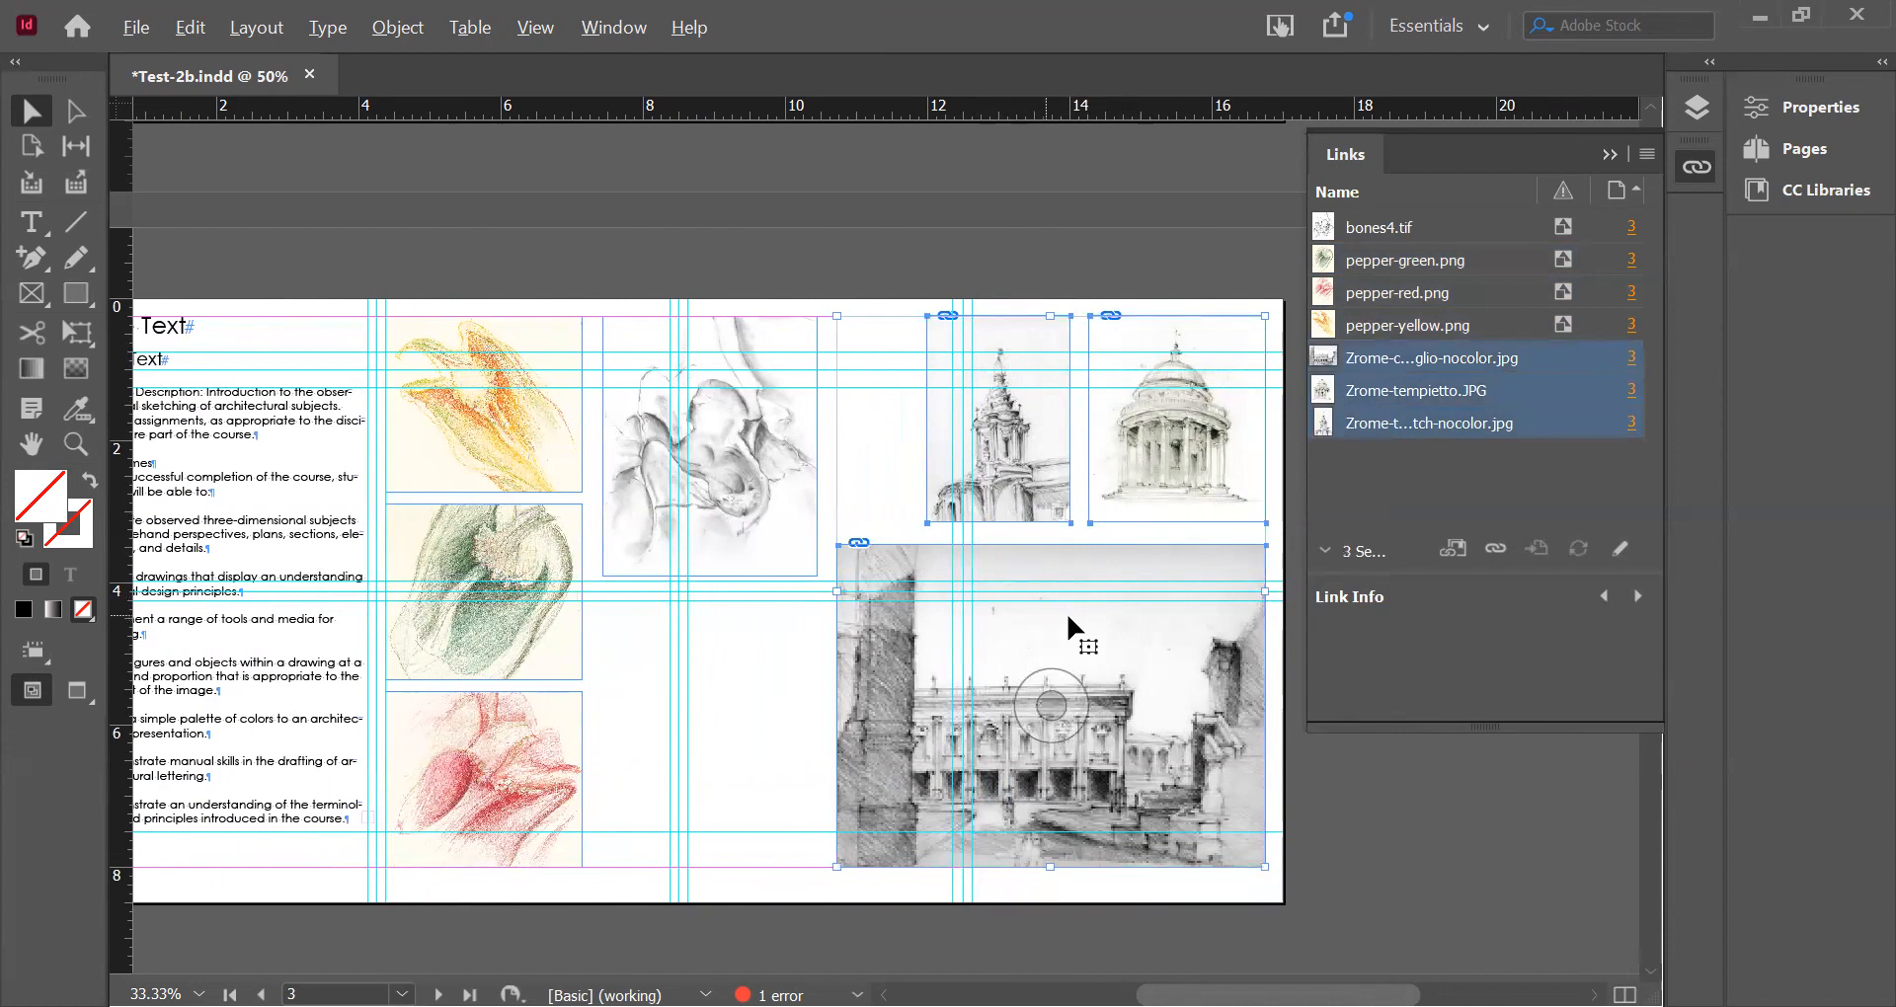
pyautogui.rightClick(1400, 411)
pyautogui.click(1443, 521)
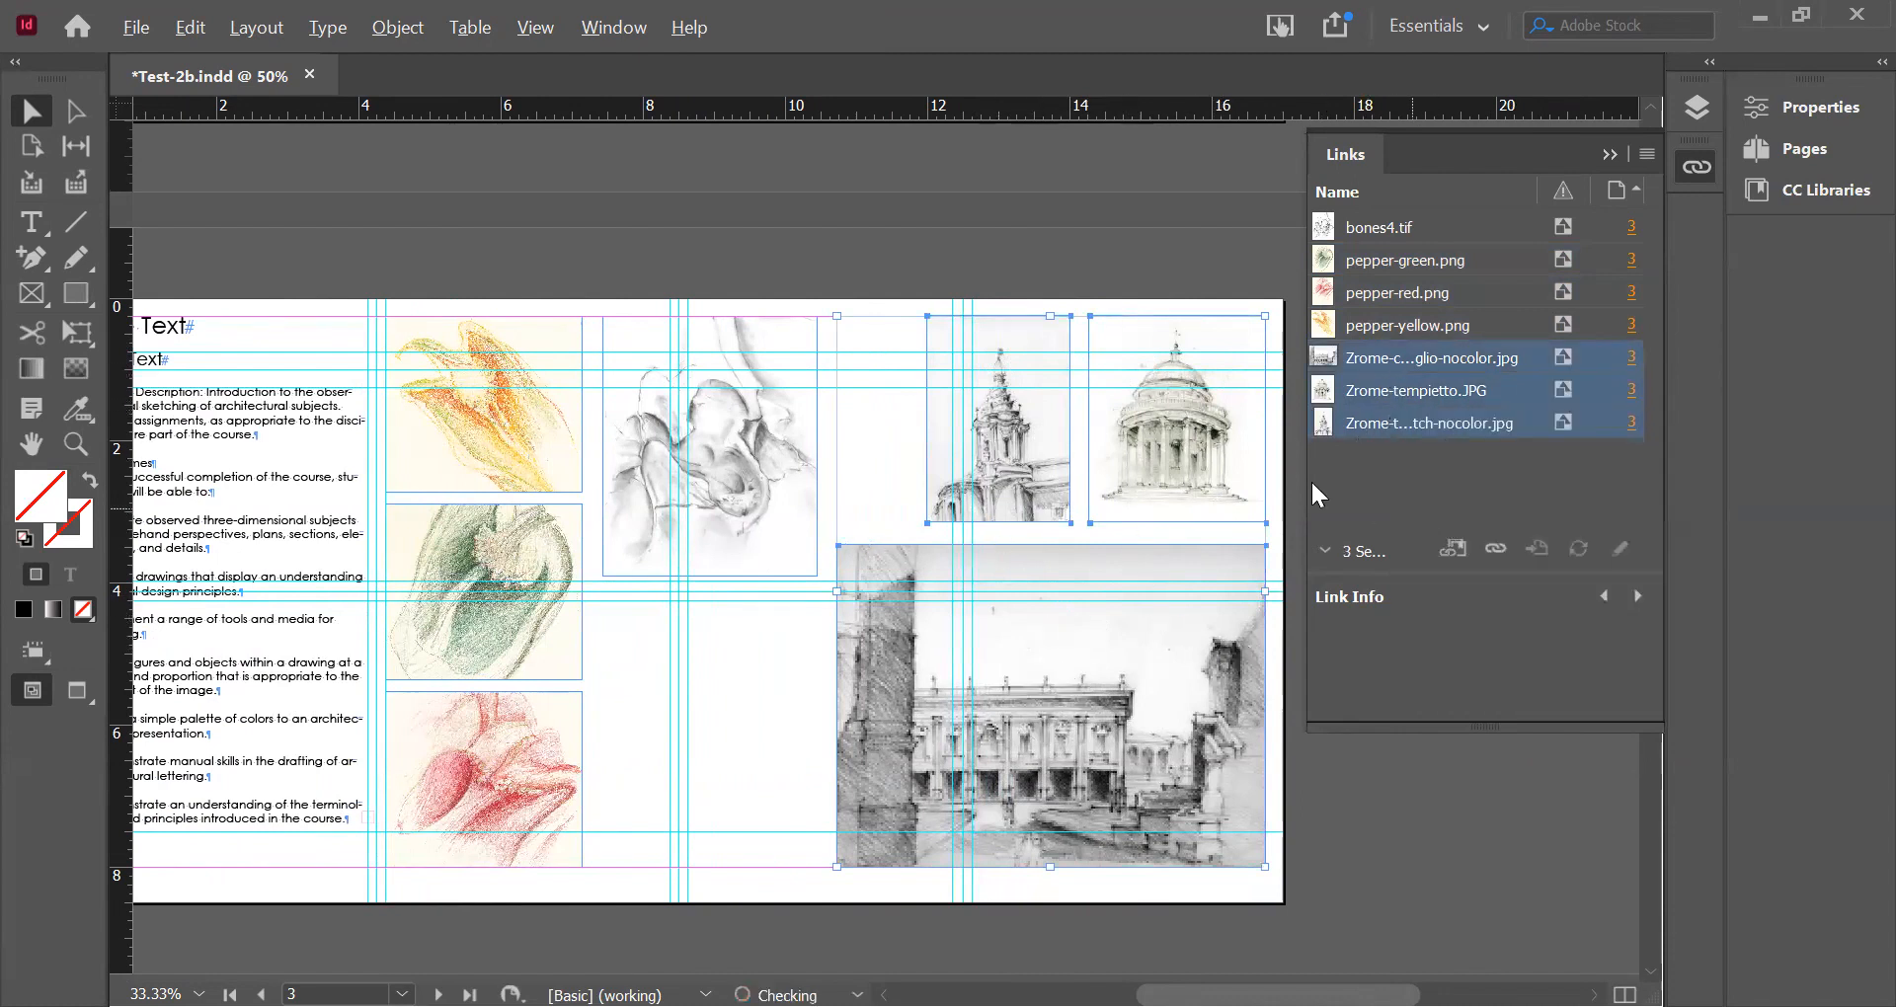
pyautogui.click(1144, 297)
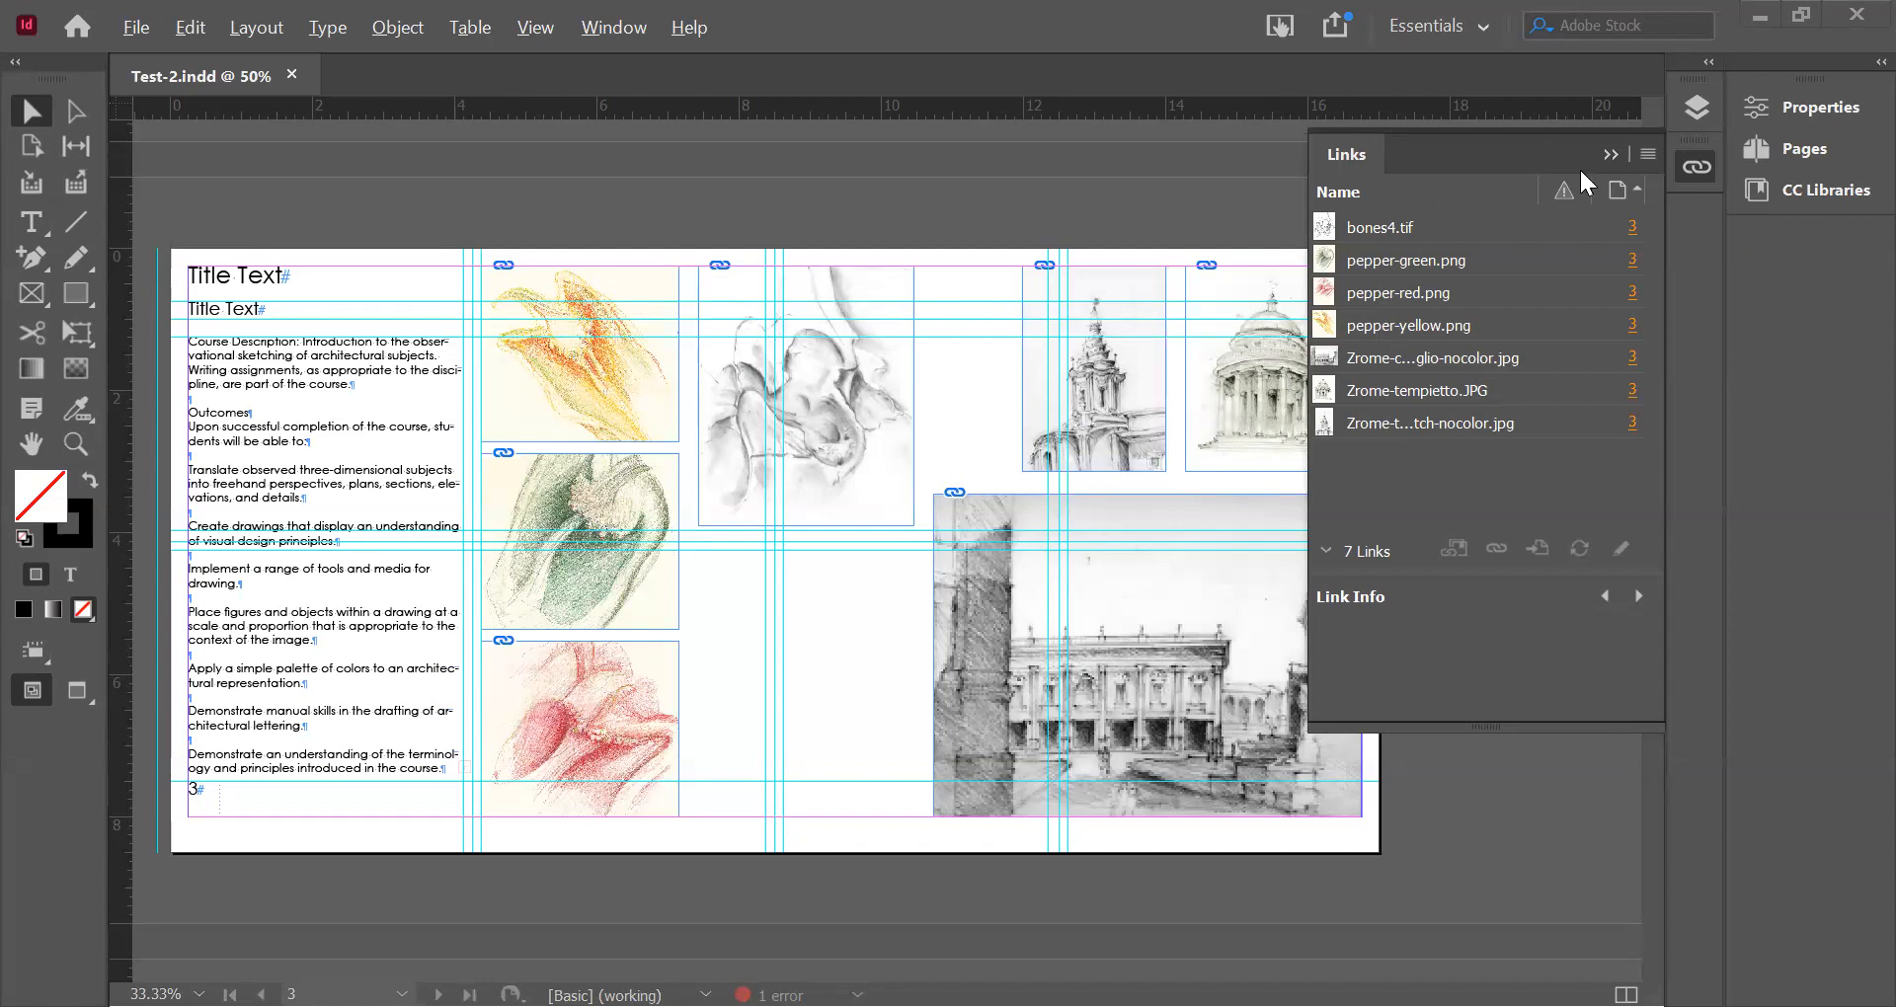
# - Hide the link list in Test-2.indd and examine the display quality of the architectural sketches up close
pyautogui.click(1607, 155)
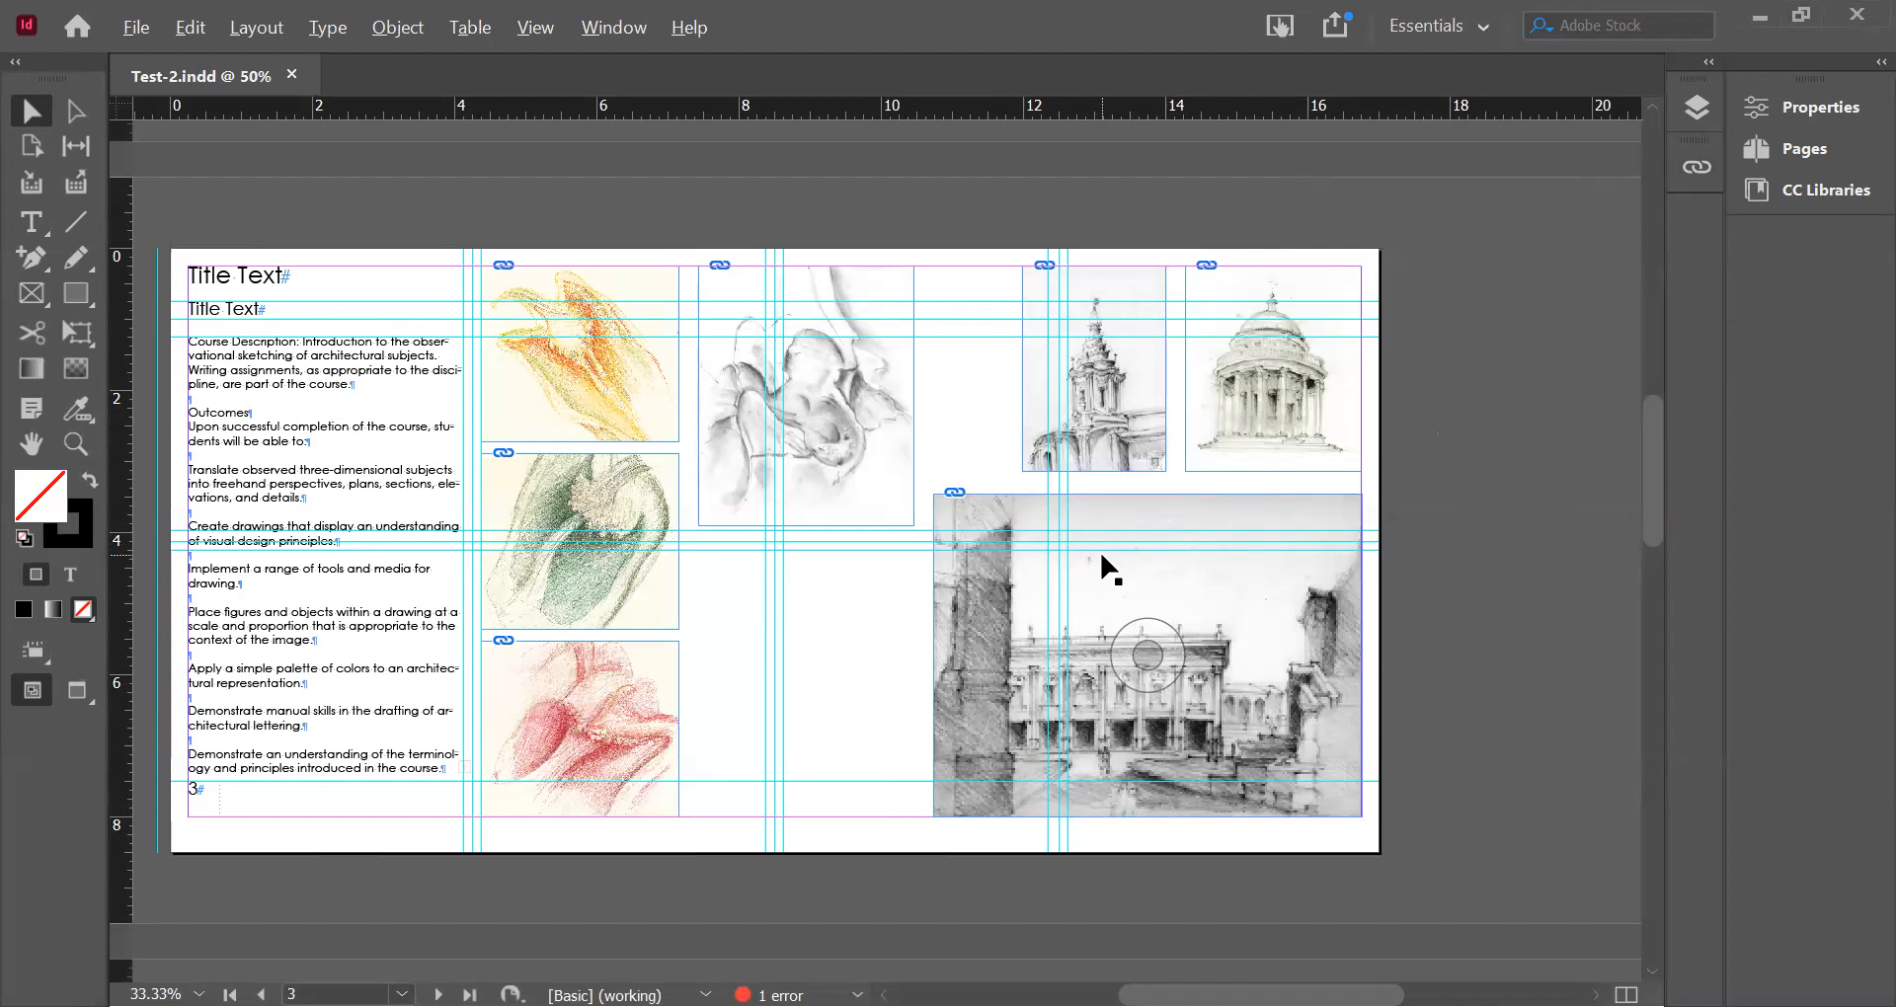
pyautogui.hotkey('shift', 'w')
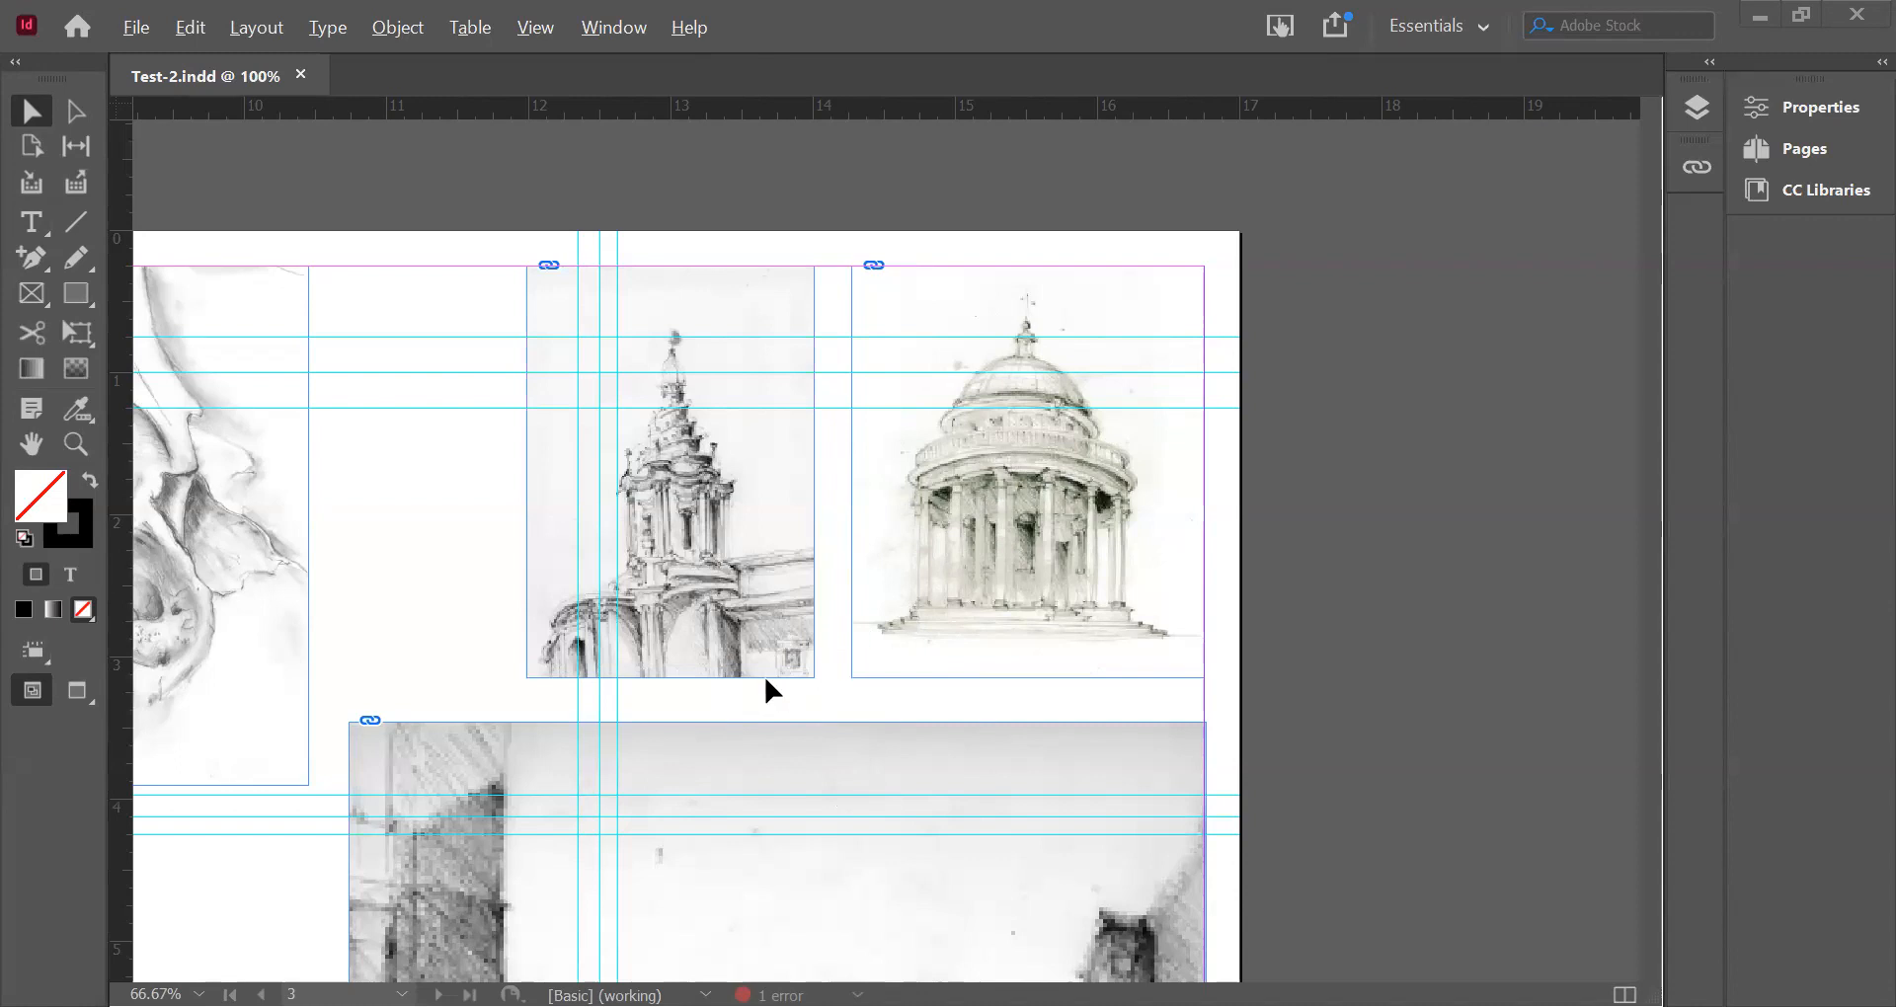
pyautogui.moveTo(765, 887); pyautogui.dragTo(764, 815)
pyautogui.scroll(-2, 764, 815)
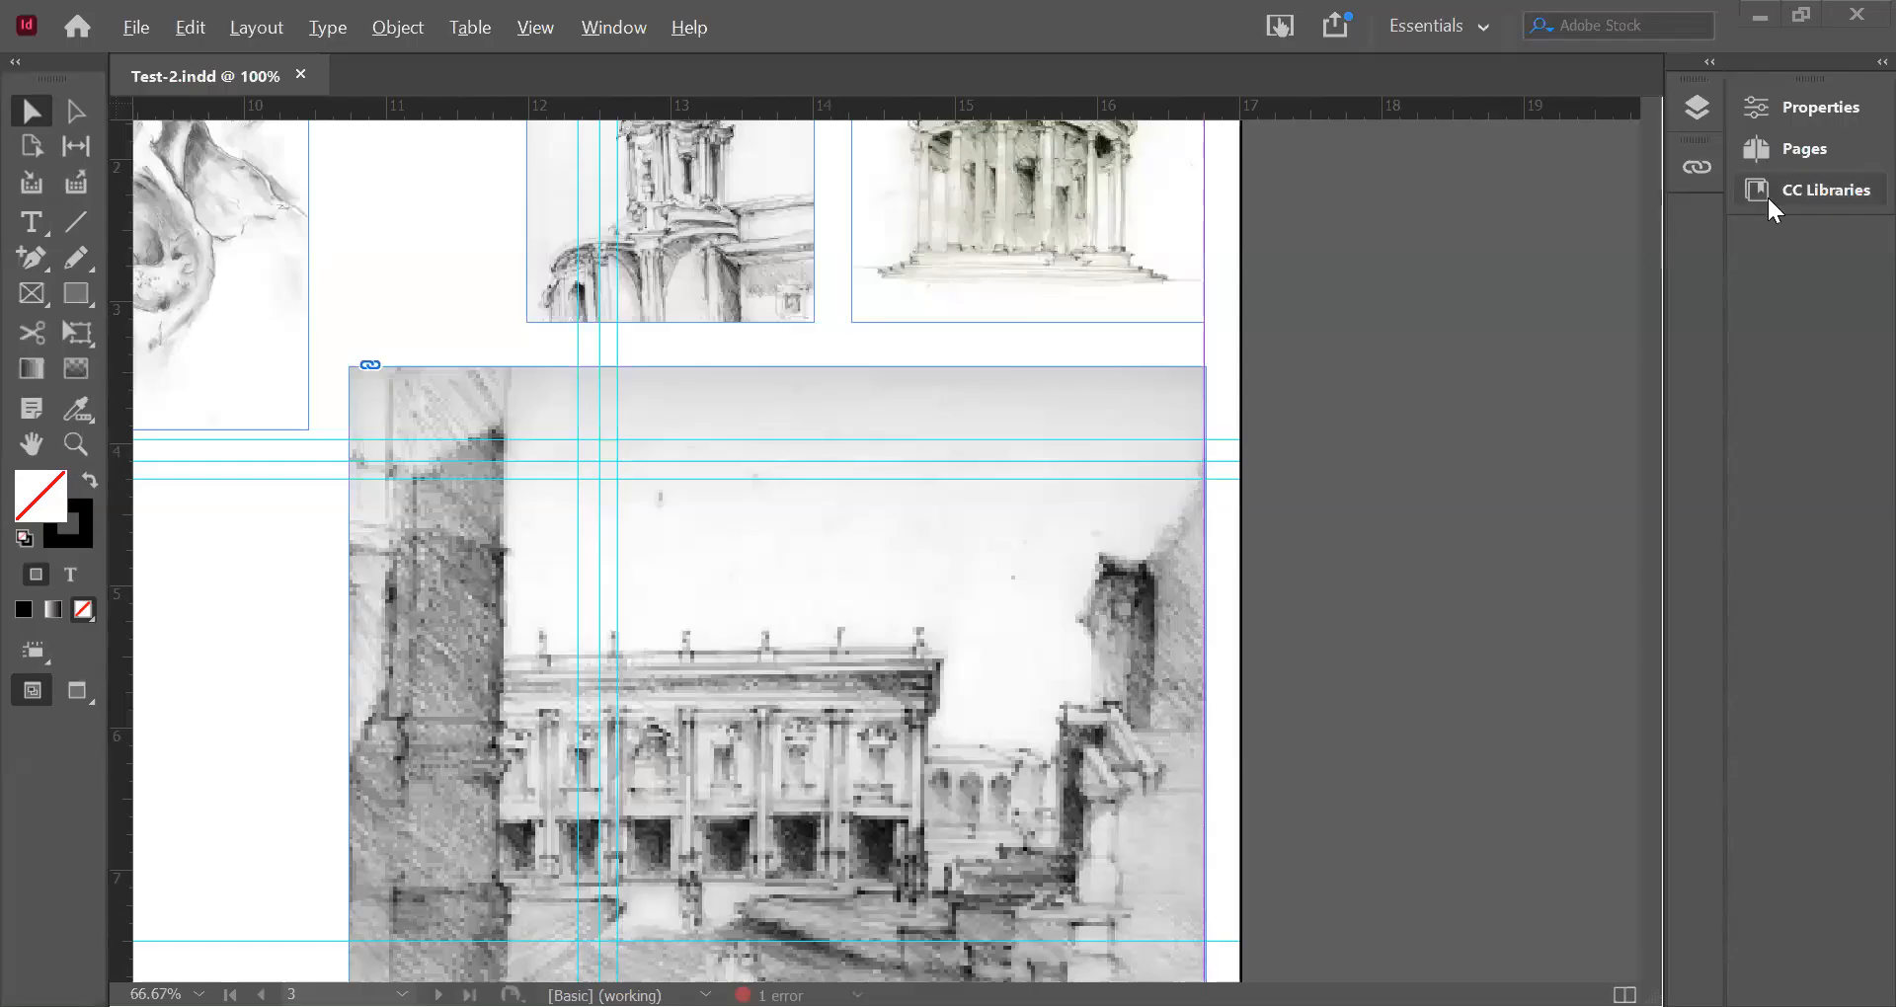
# - Show the link list and relink the Campidoglio sketch to Zrome-campidoglio-nocolor in the Test-2 folder
pyautogui.click(1694, 168)
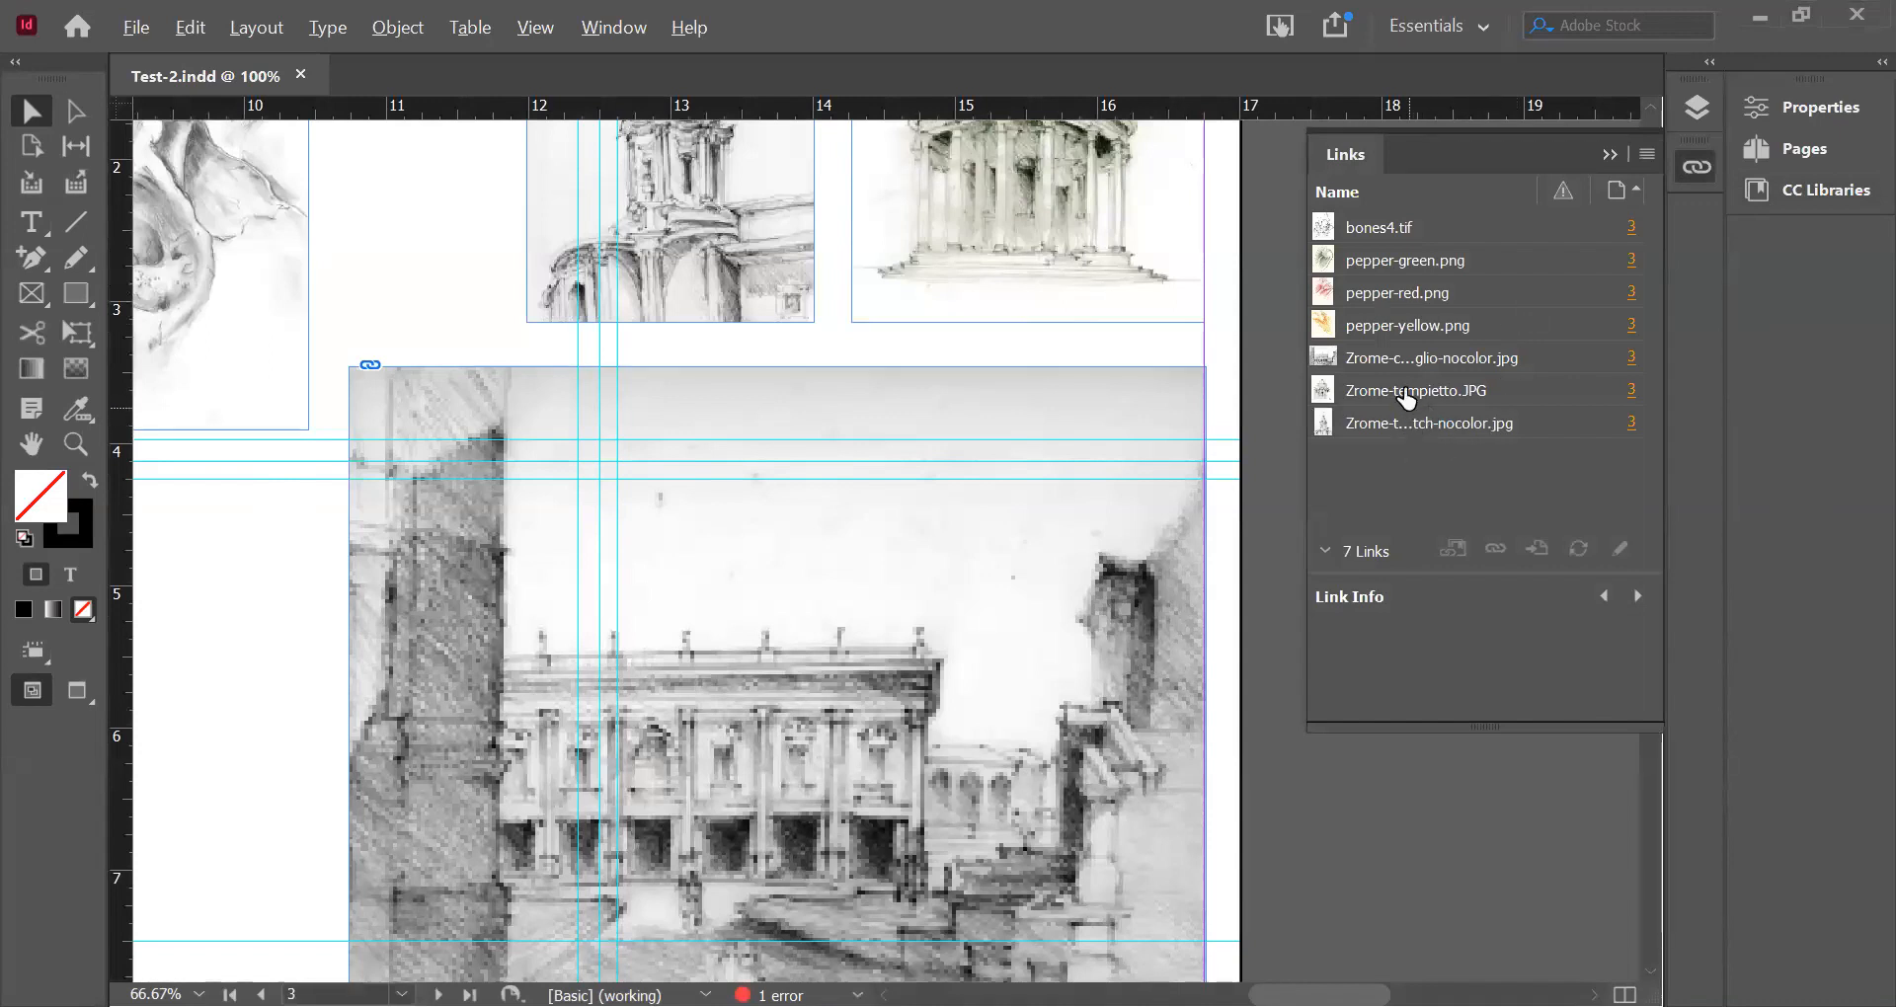
pyautogui.click(1381, 362)
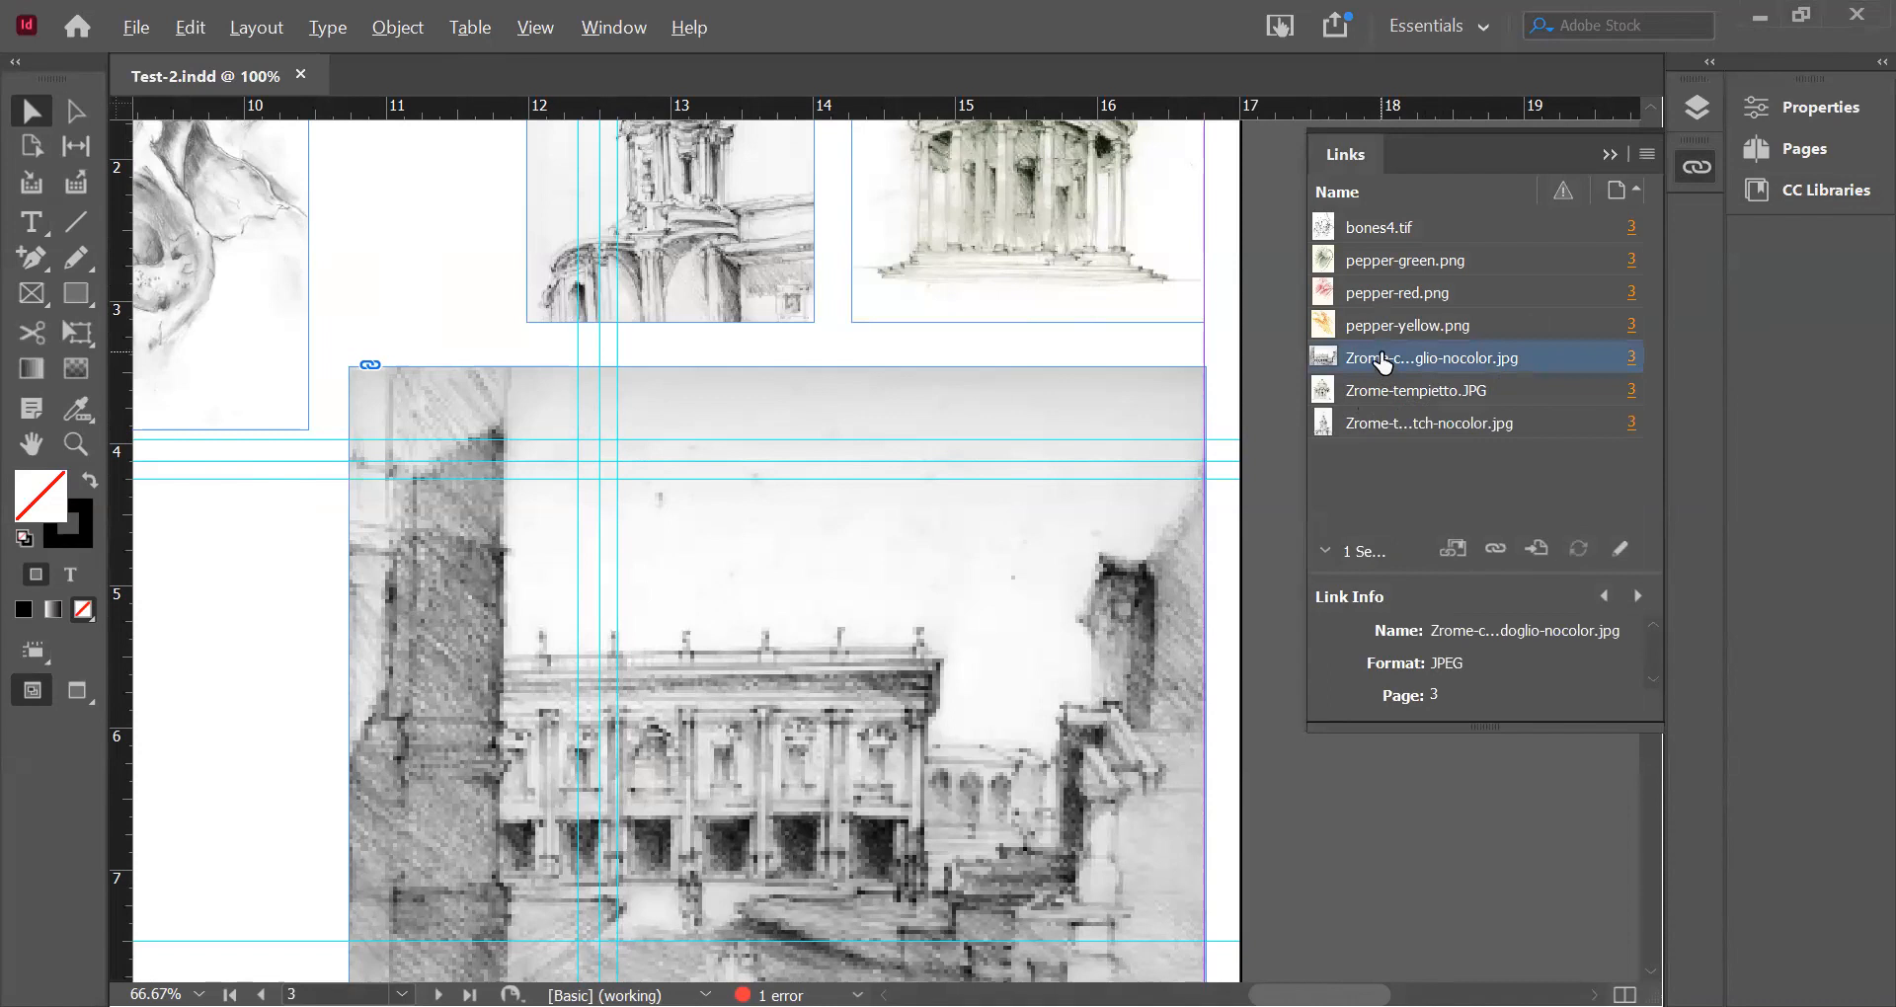
pyautogui.rightClick(1387, 349)
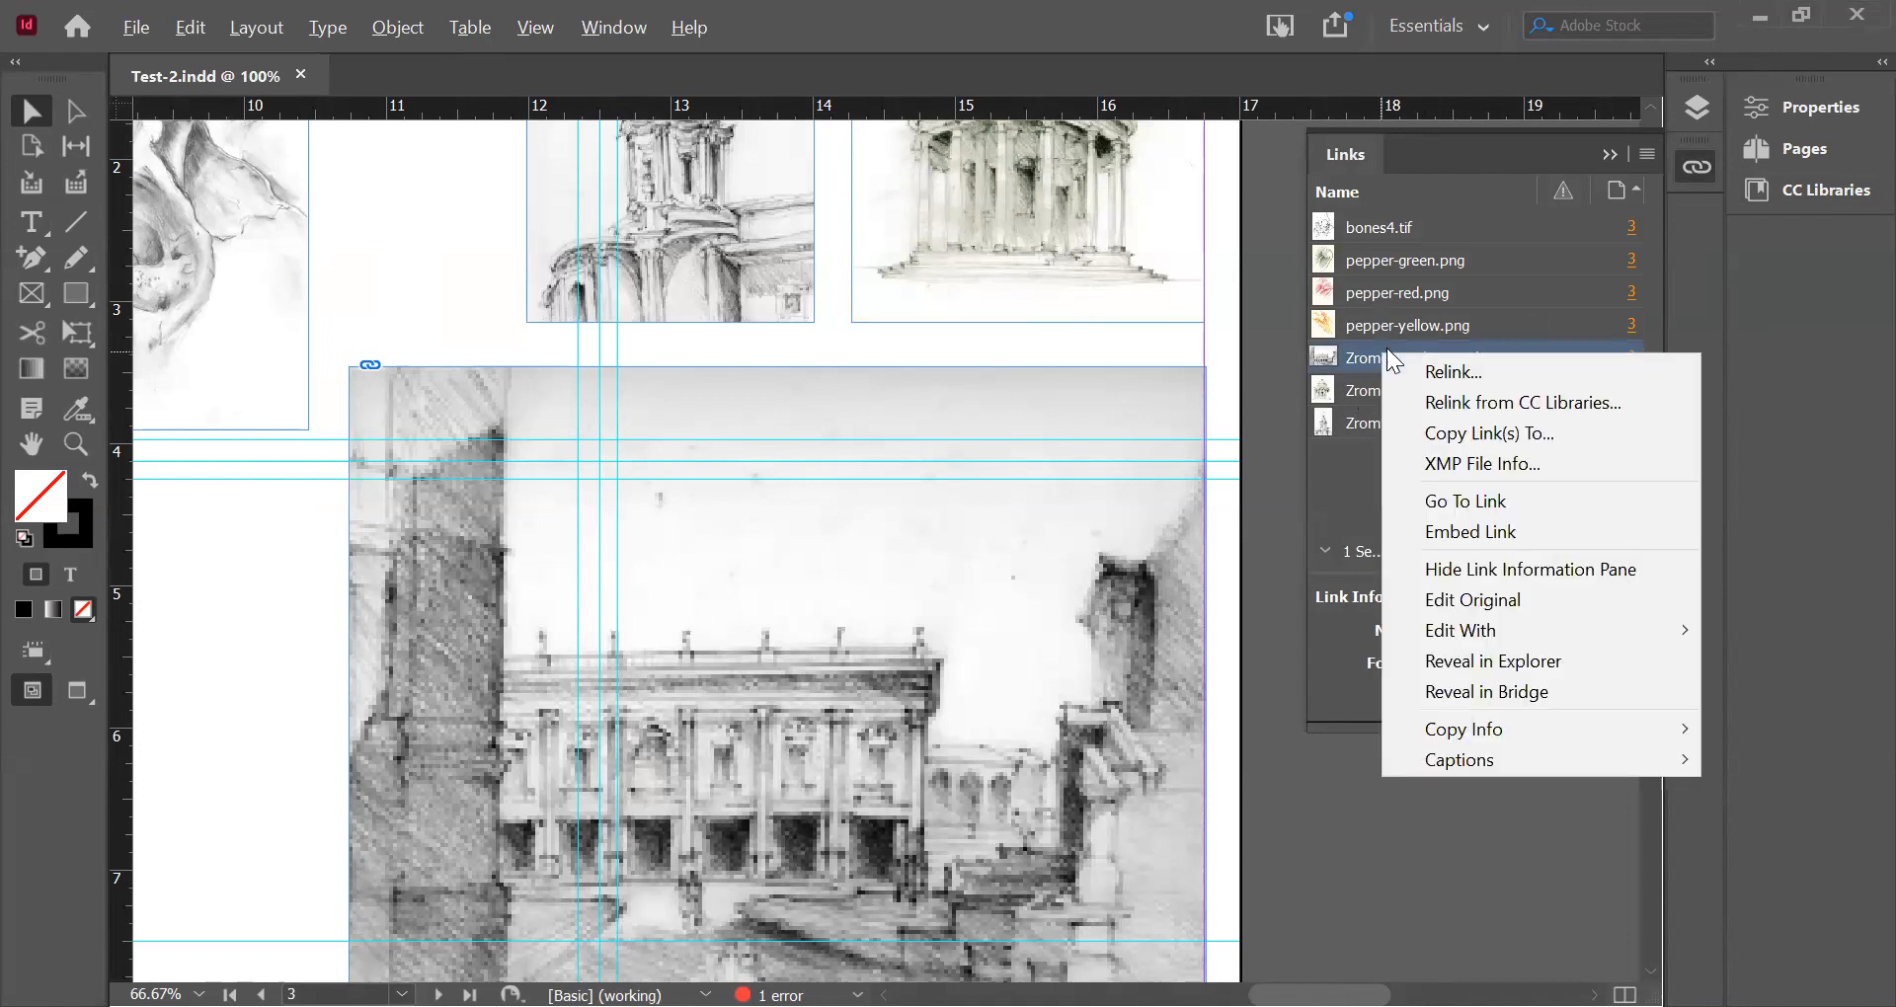
pyautogui.click(1442, 371)
pyautogui.doubleClick(980, 340)
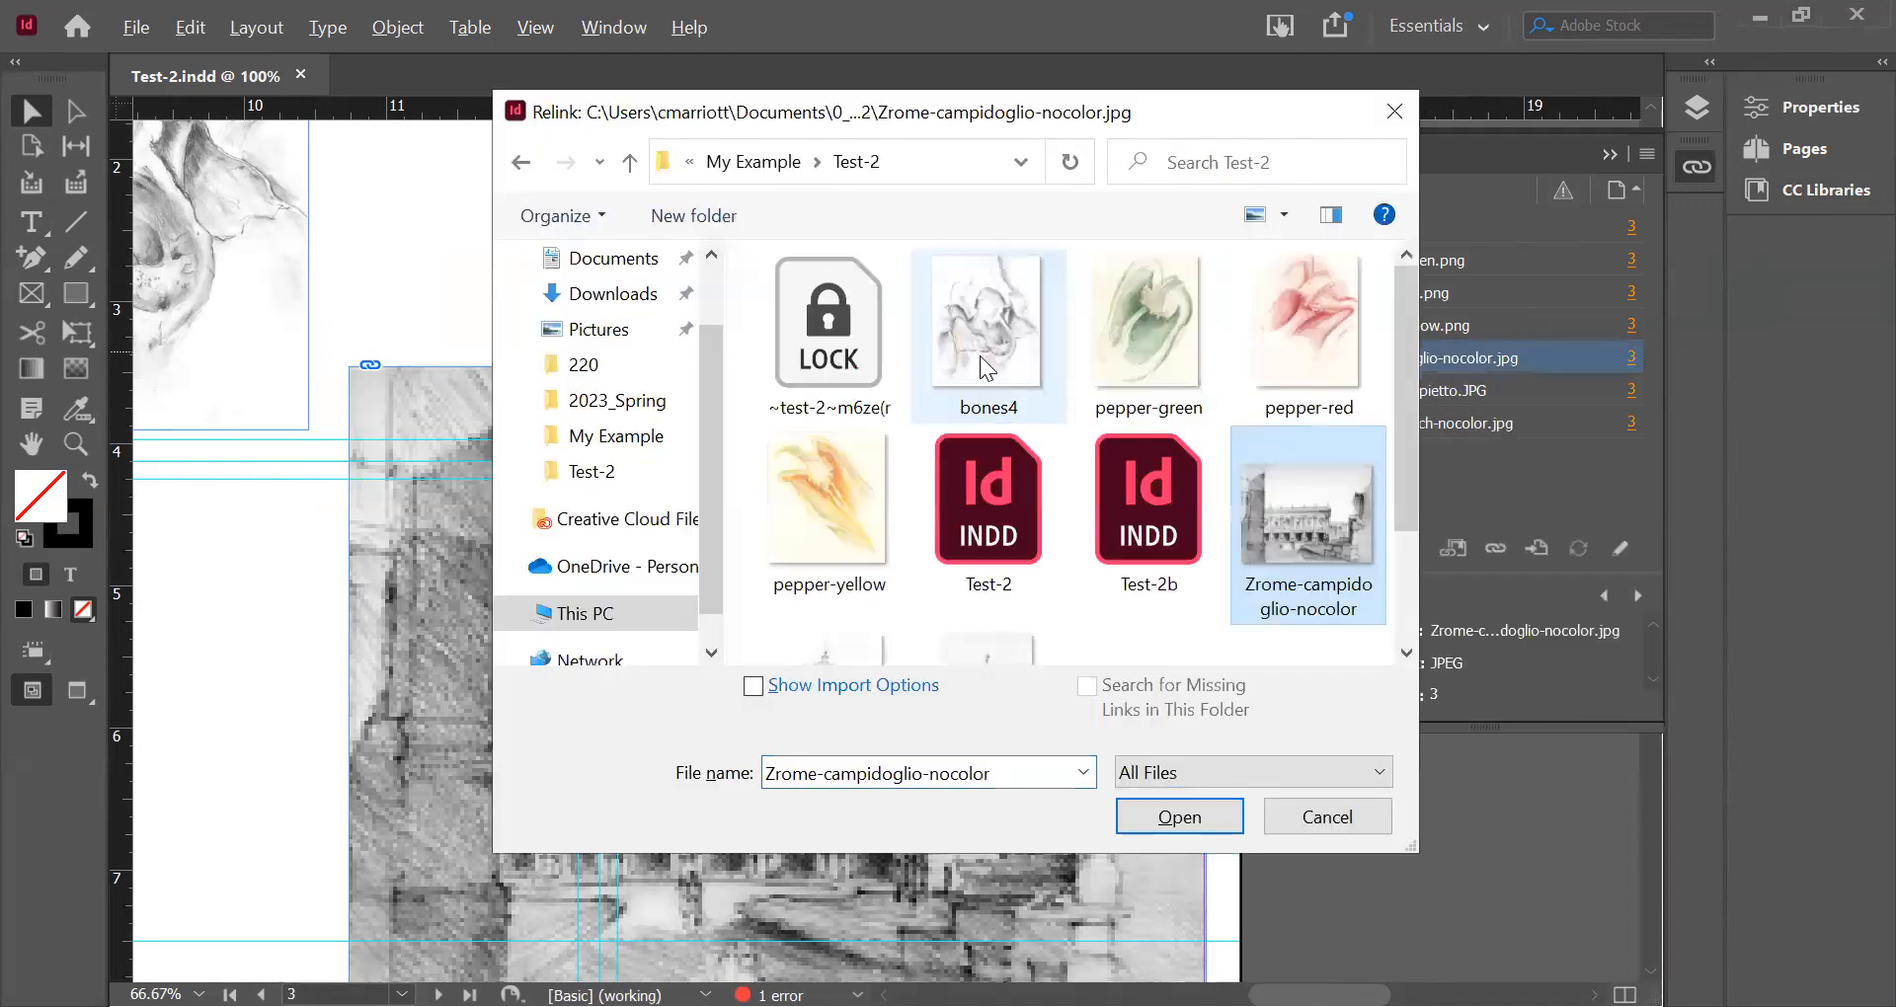
pyautogui.scroll(-1, 1289, 555)
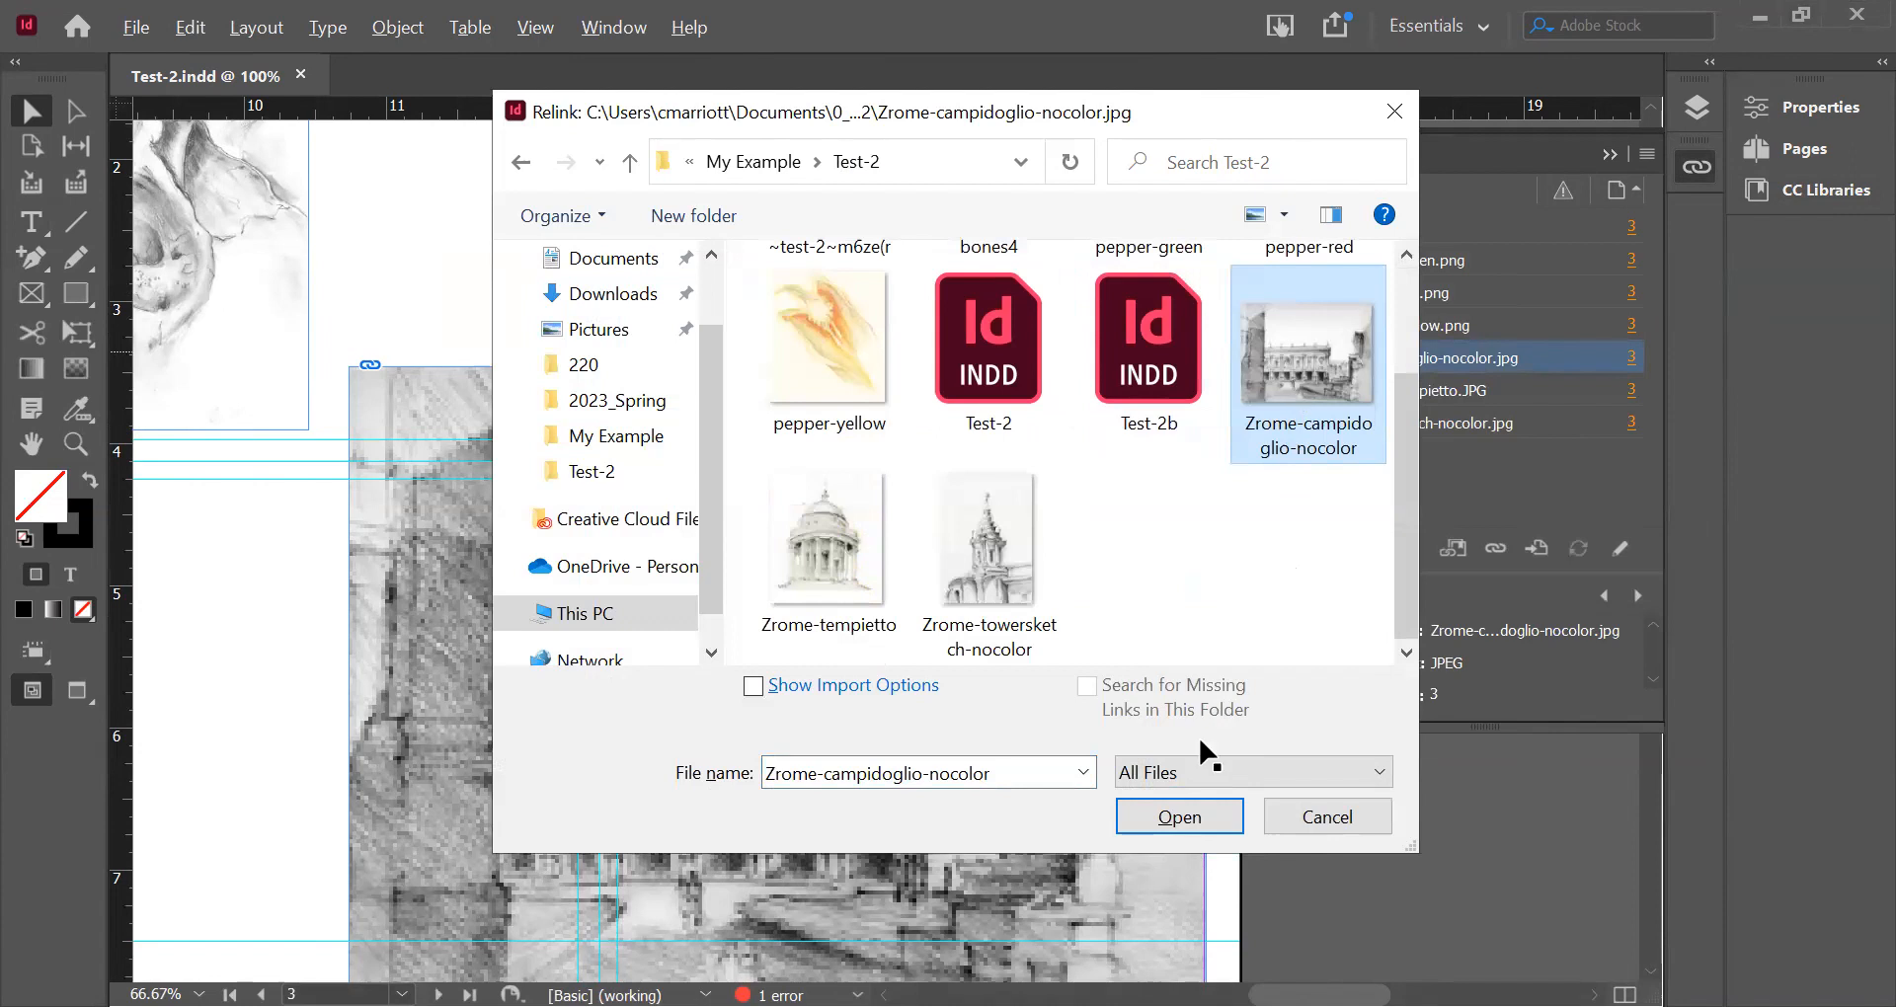
pyautogui.click(1180, 817)
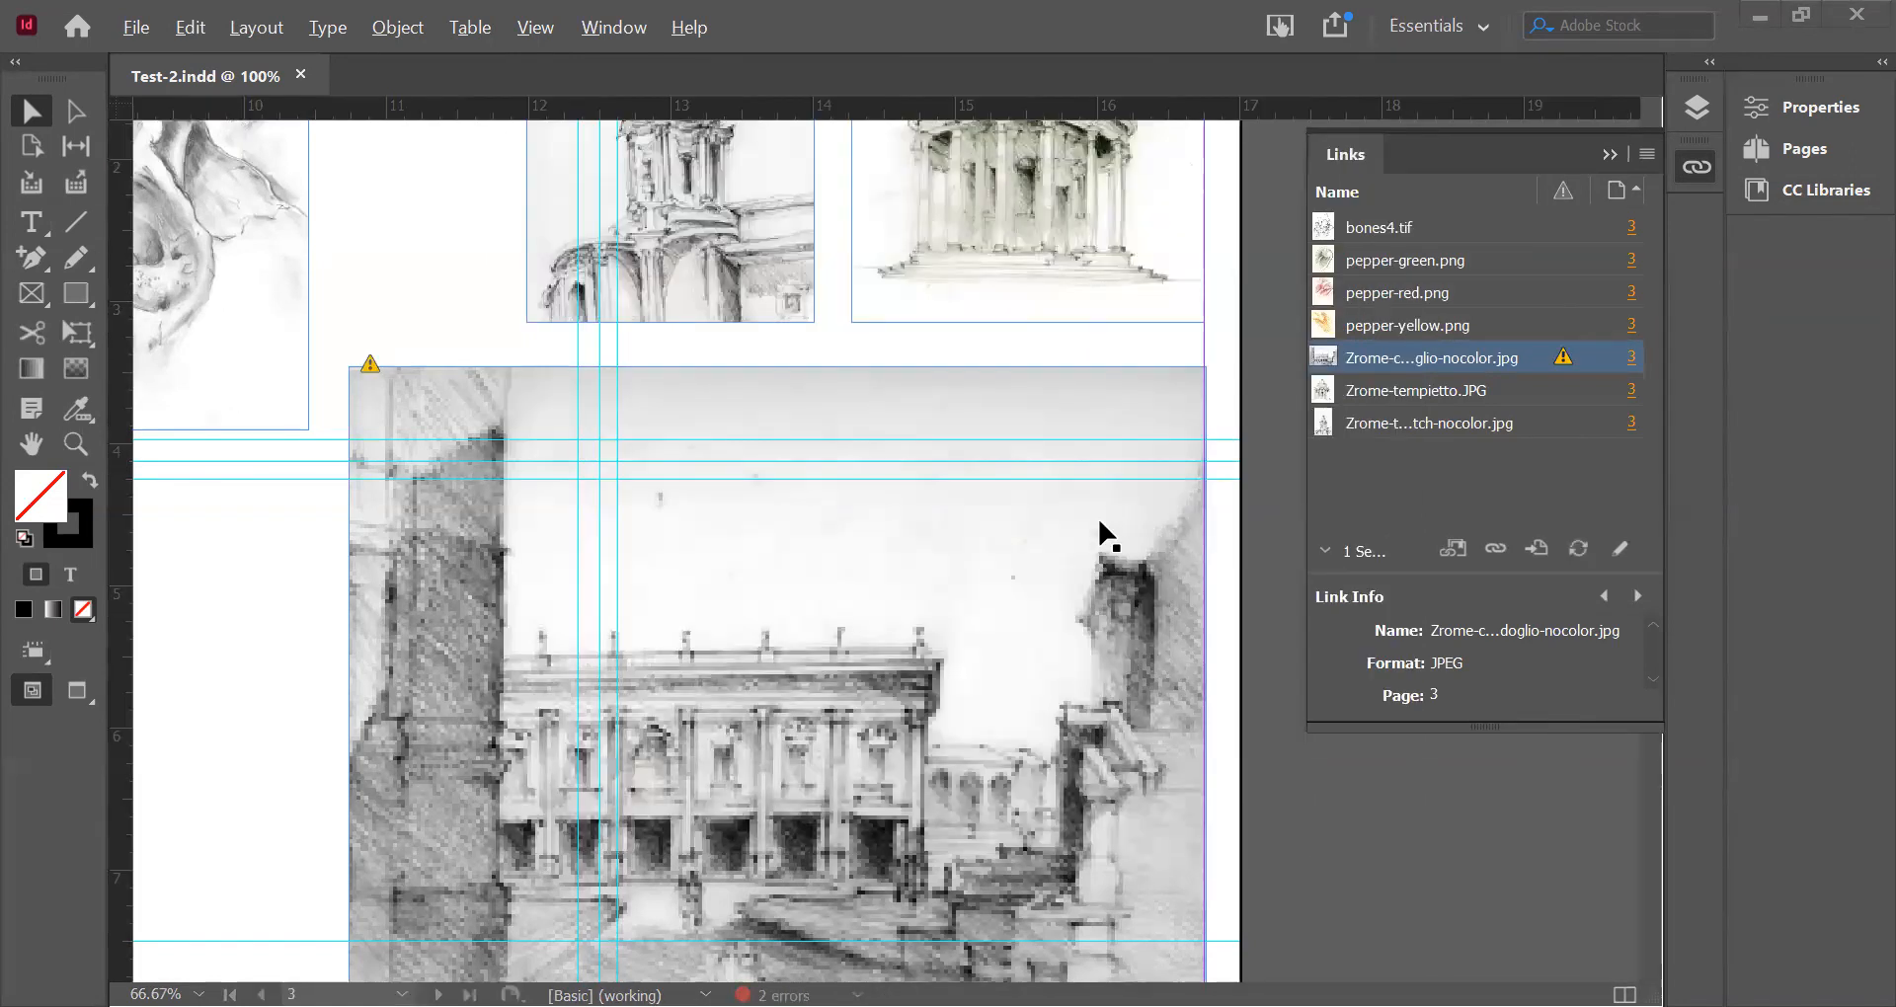
# - Relink the modified Campidoglio sketch to the edited Zrome-campidoglio-nocolor file to refresh it on the page
pyautogui.rightClick(1452, 360)
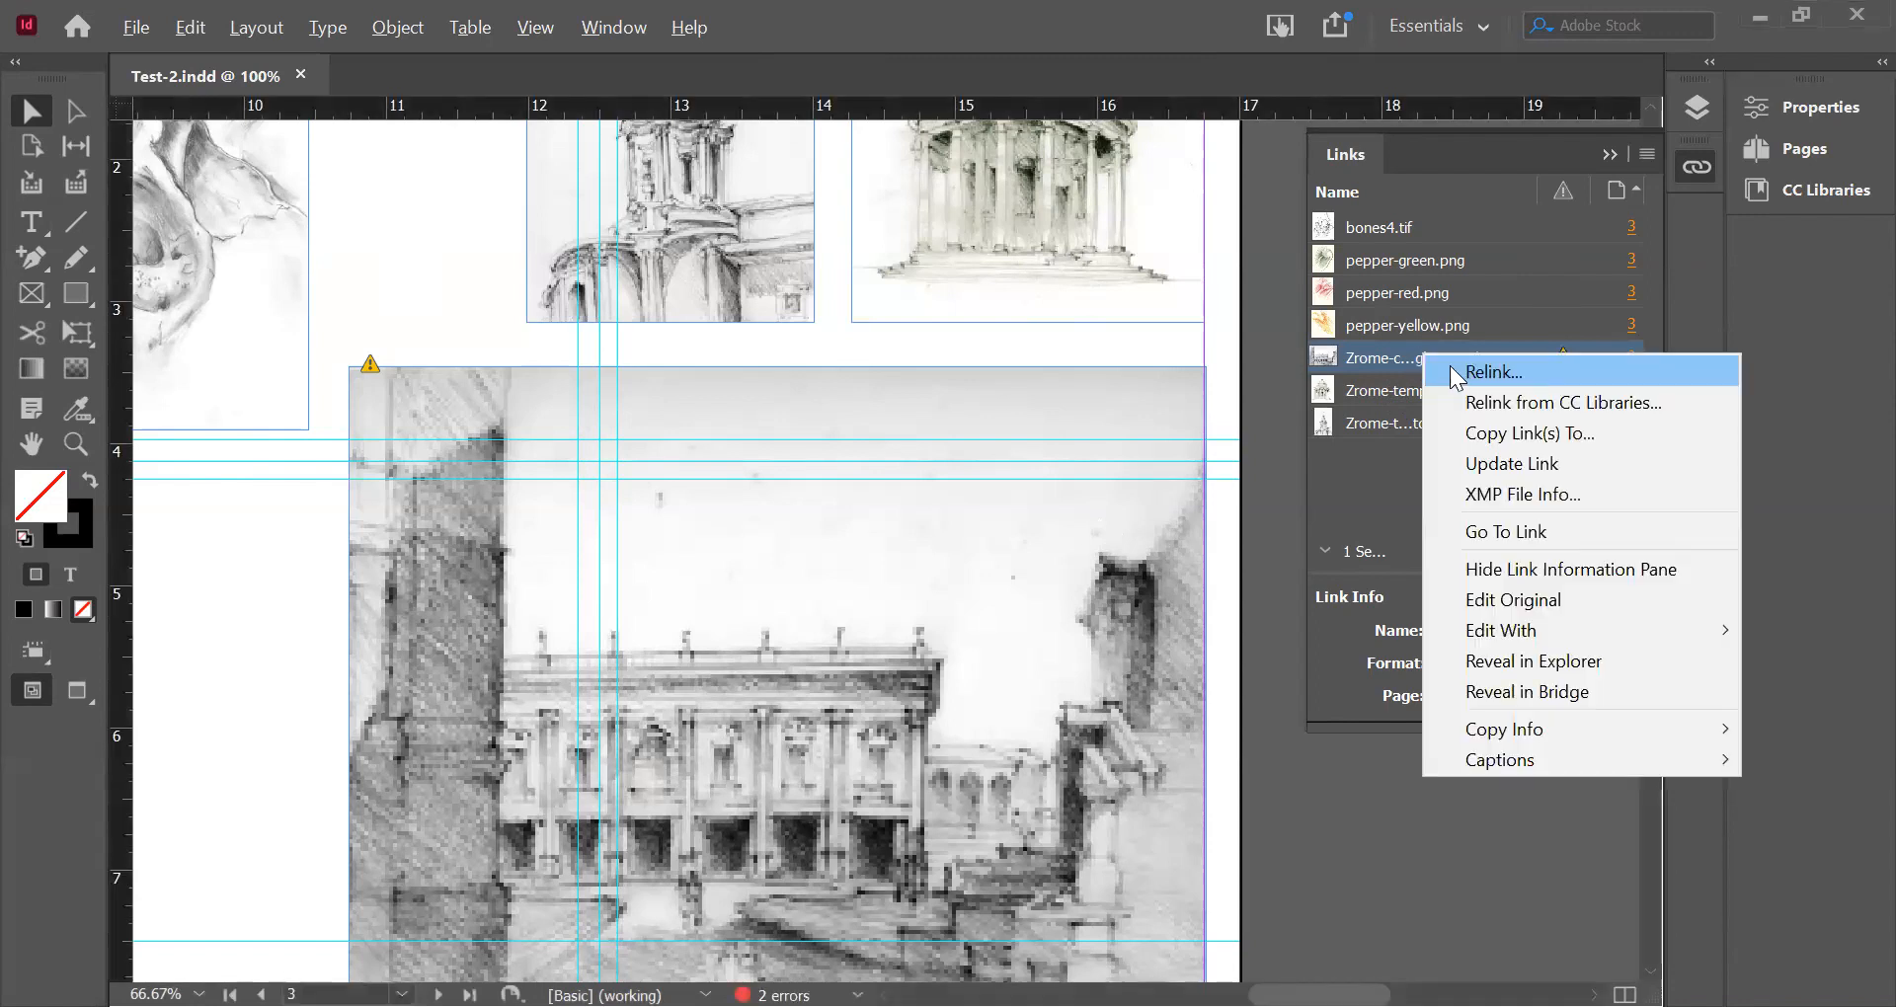
pyautogui.click(1449, 365)
pyautogui.click(1305, 538)
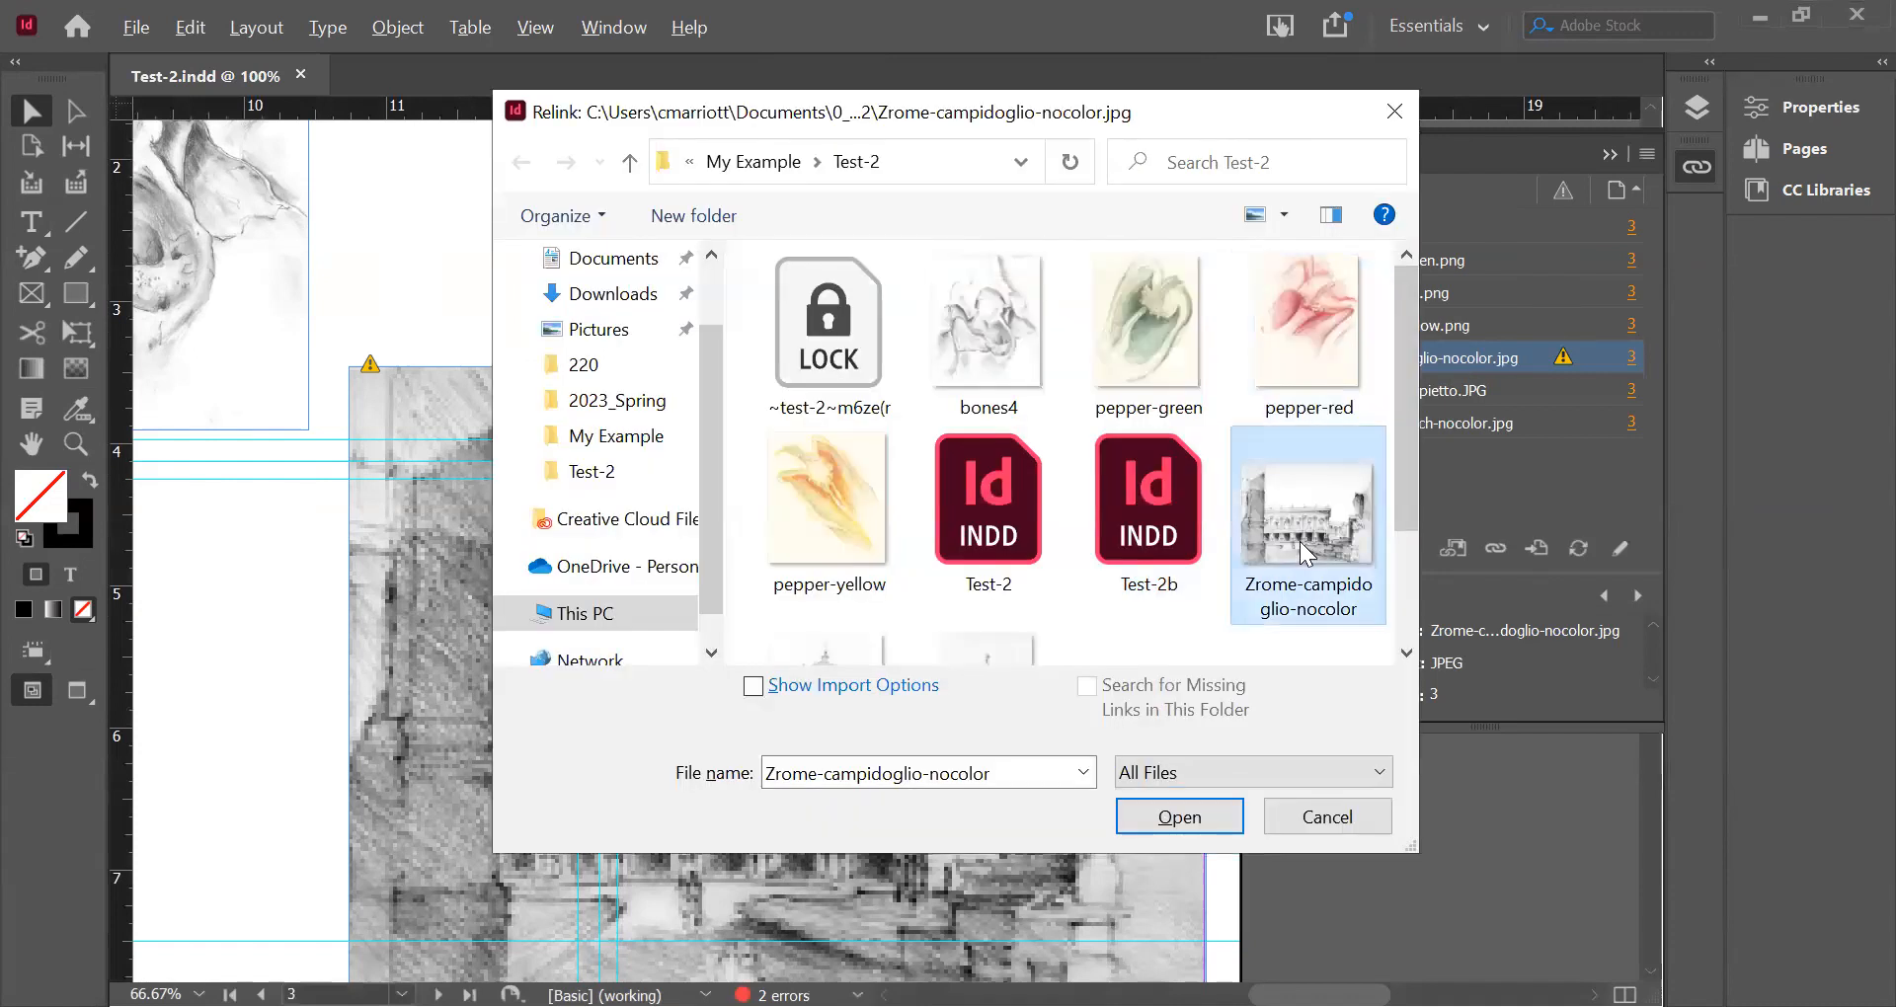
pyautogui.click(1197, 816)
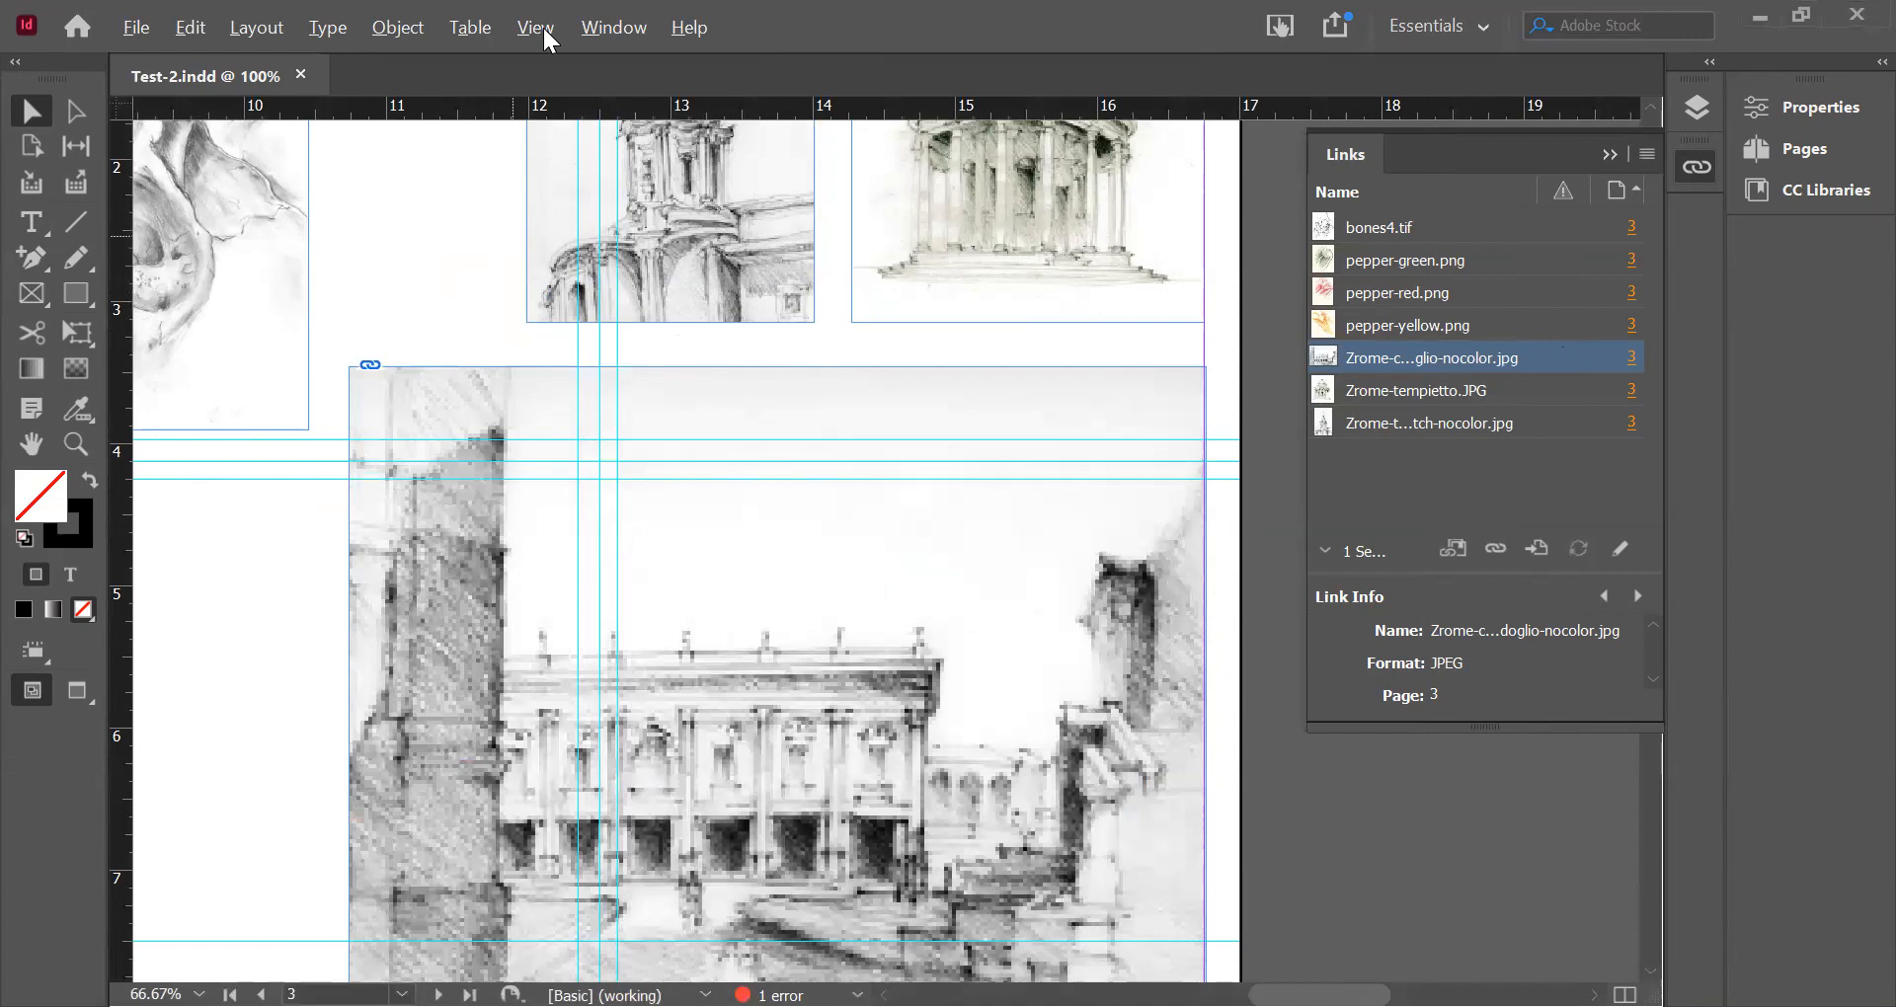
# - Set the display performance to High Quality Display and check the sketches on page 3
pyautogui.hotkey('alt', 'v')
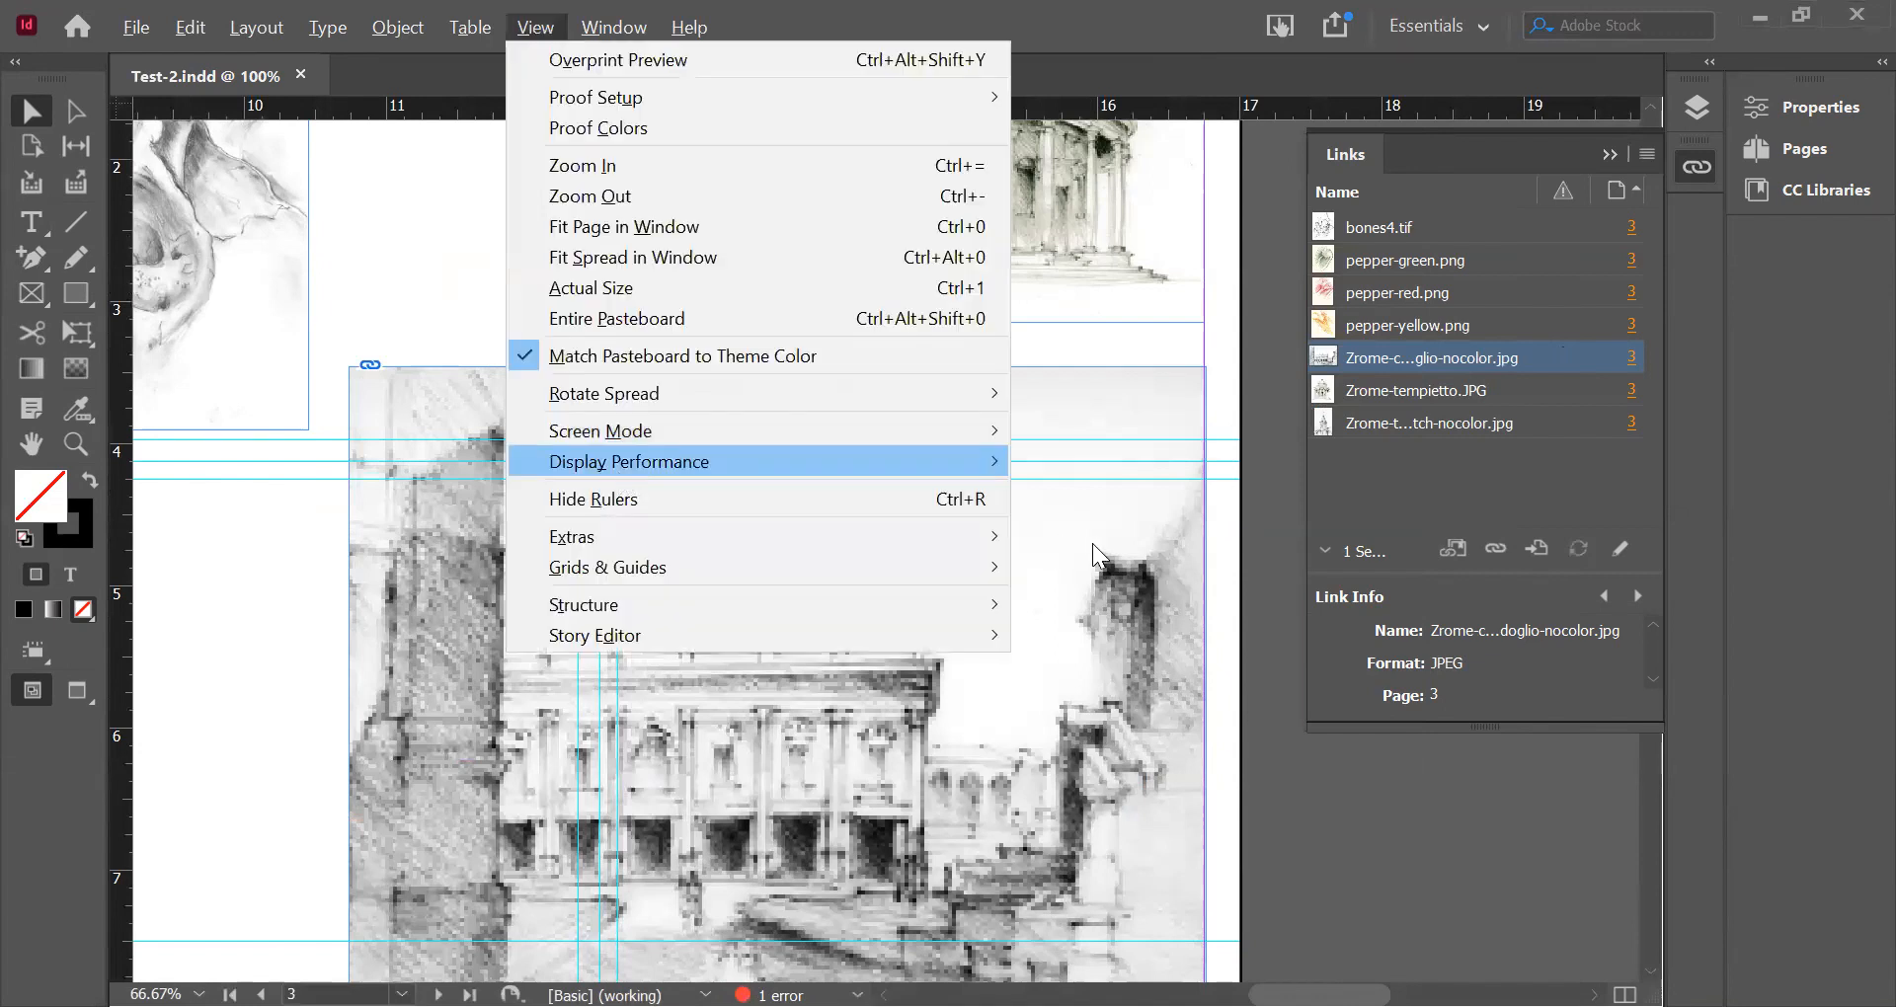
pyautogui.press('Right')
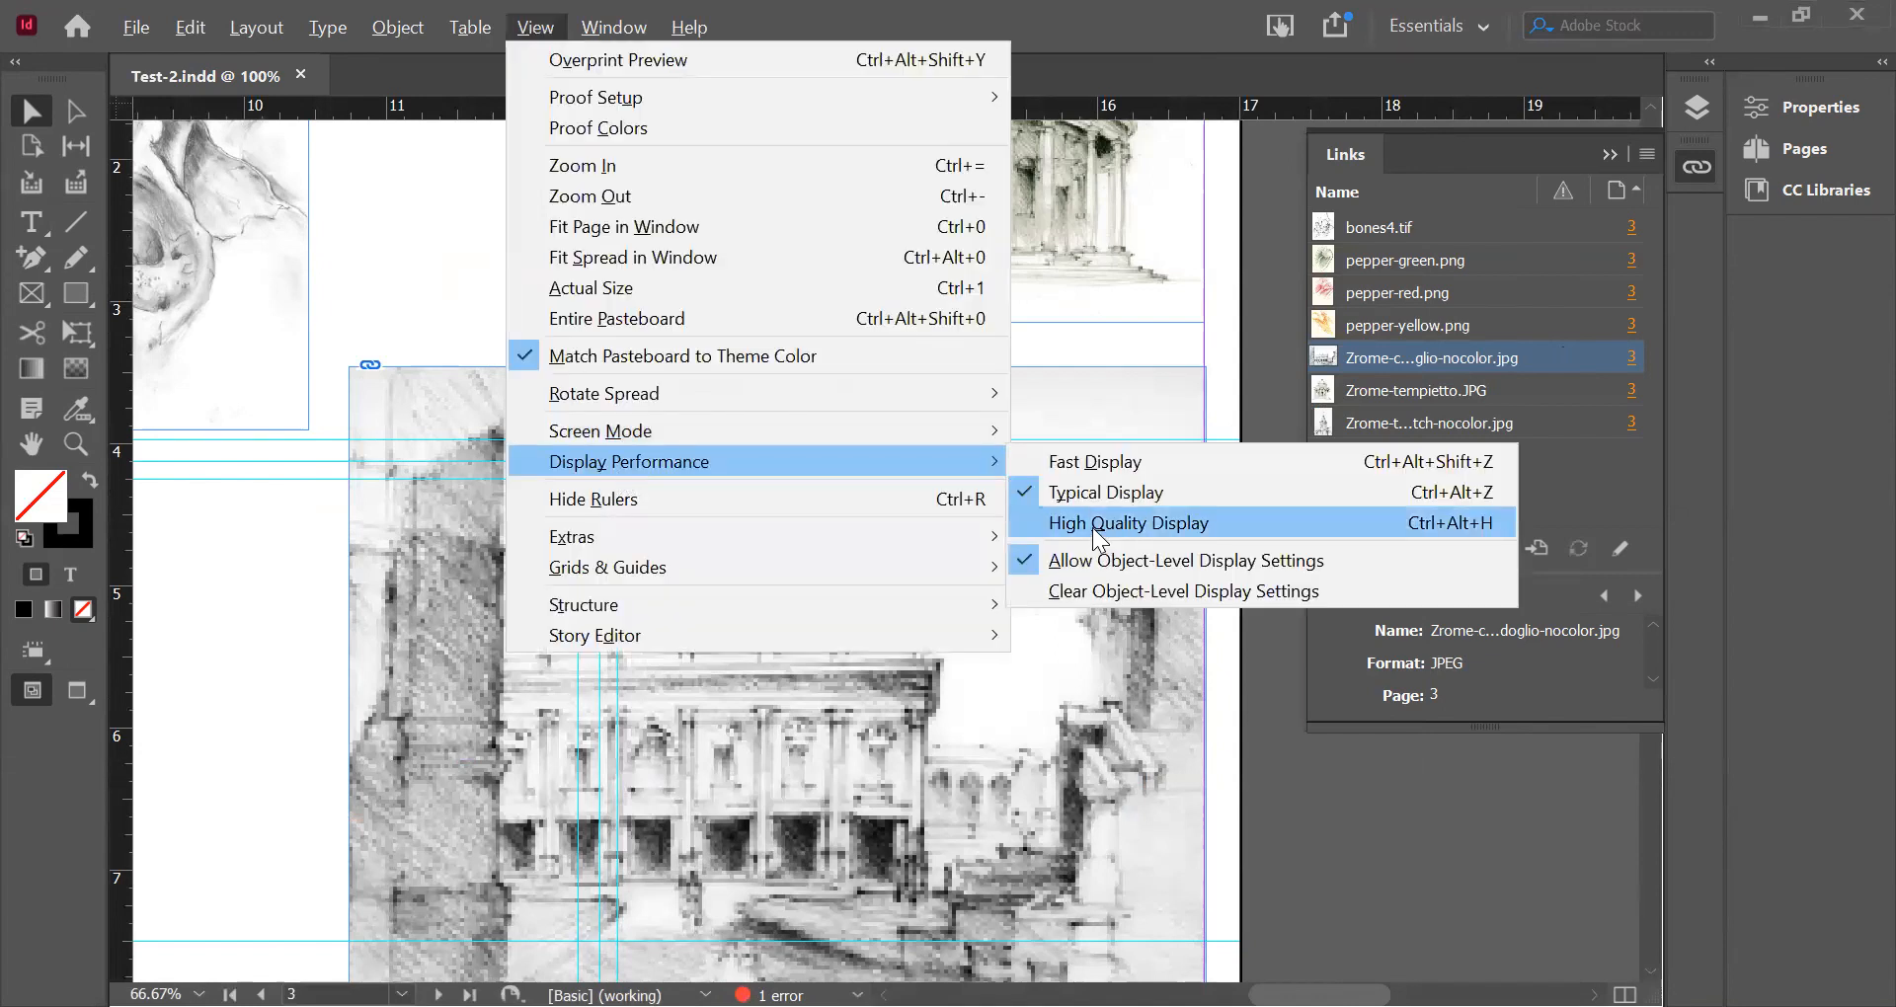
pyautogui.click(1092, 528)
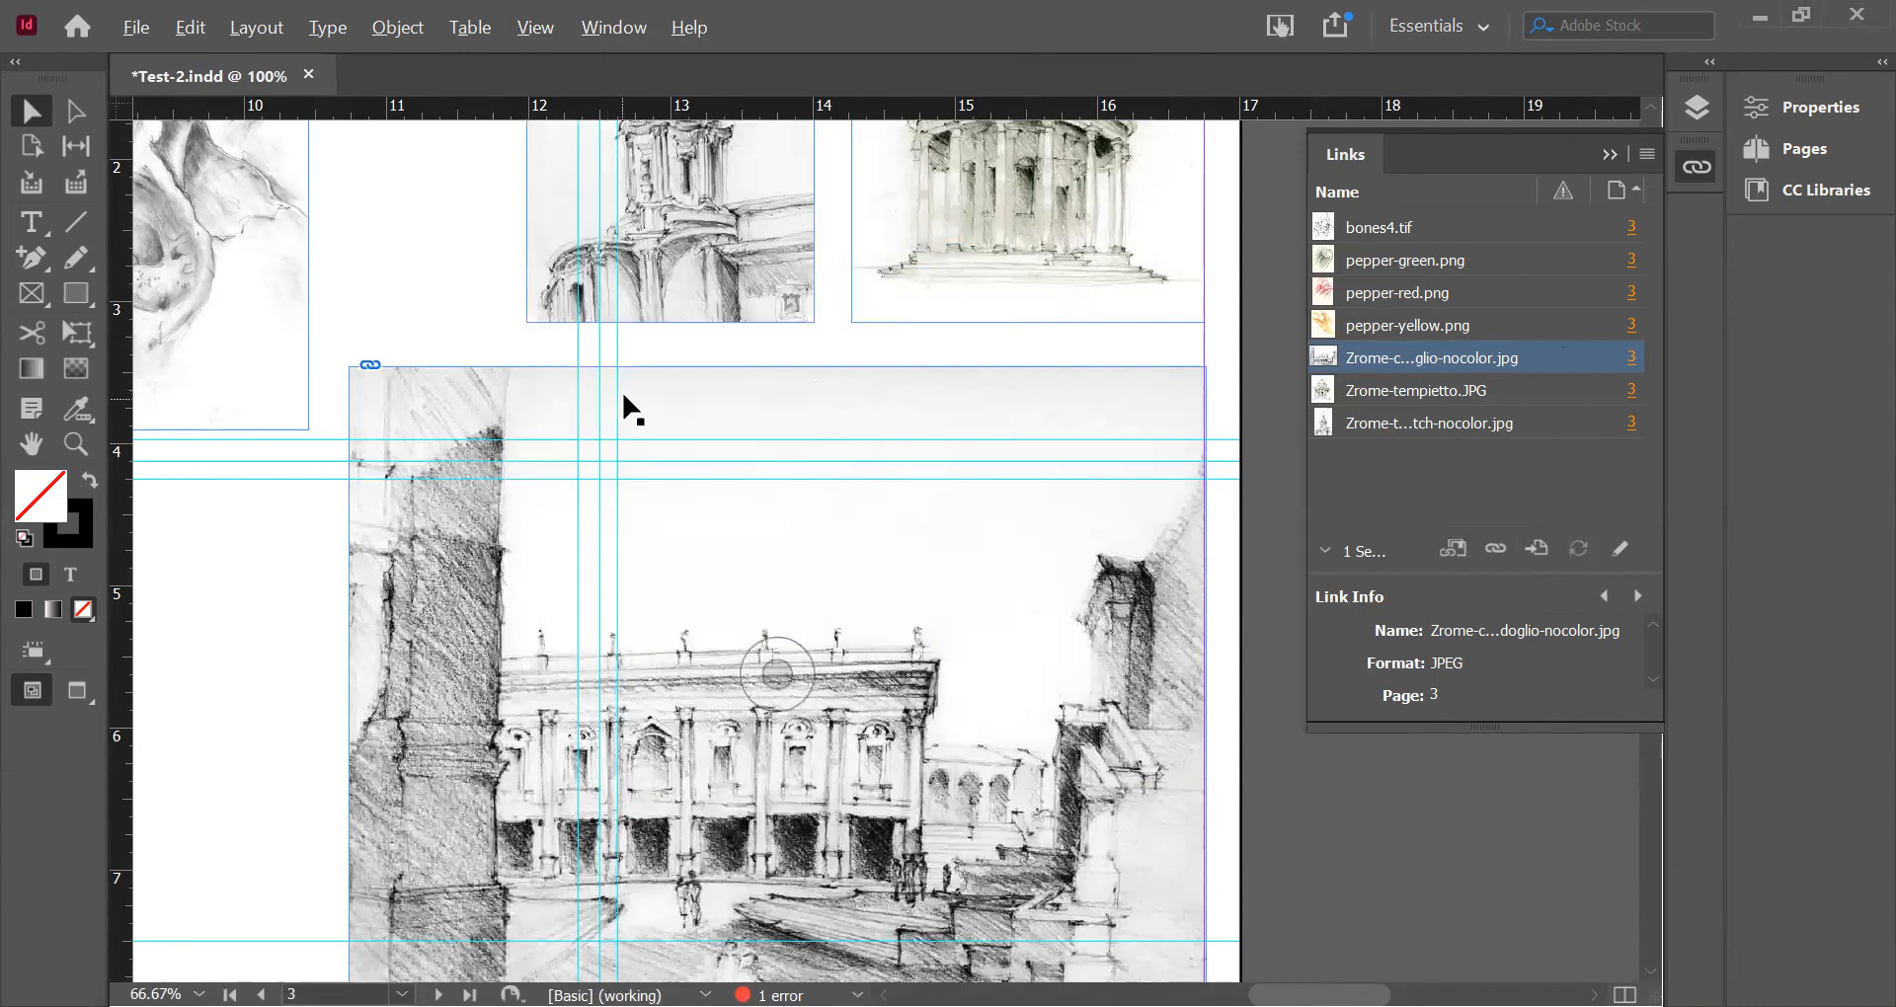
pyautogui.scroll(3, 632, 405)
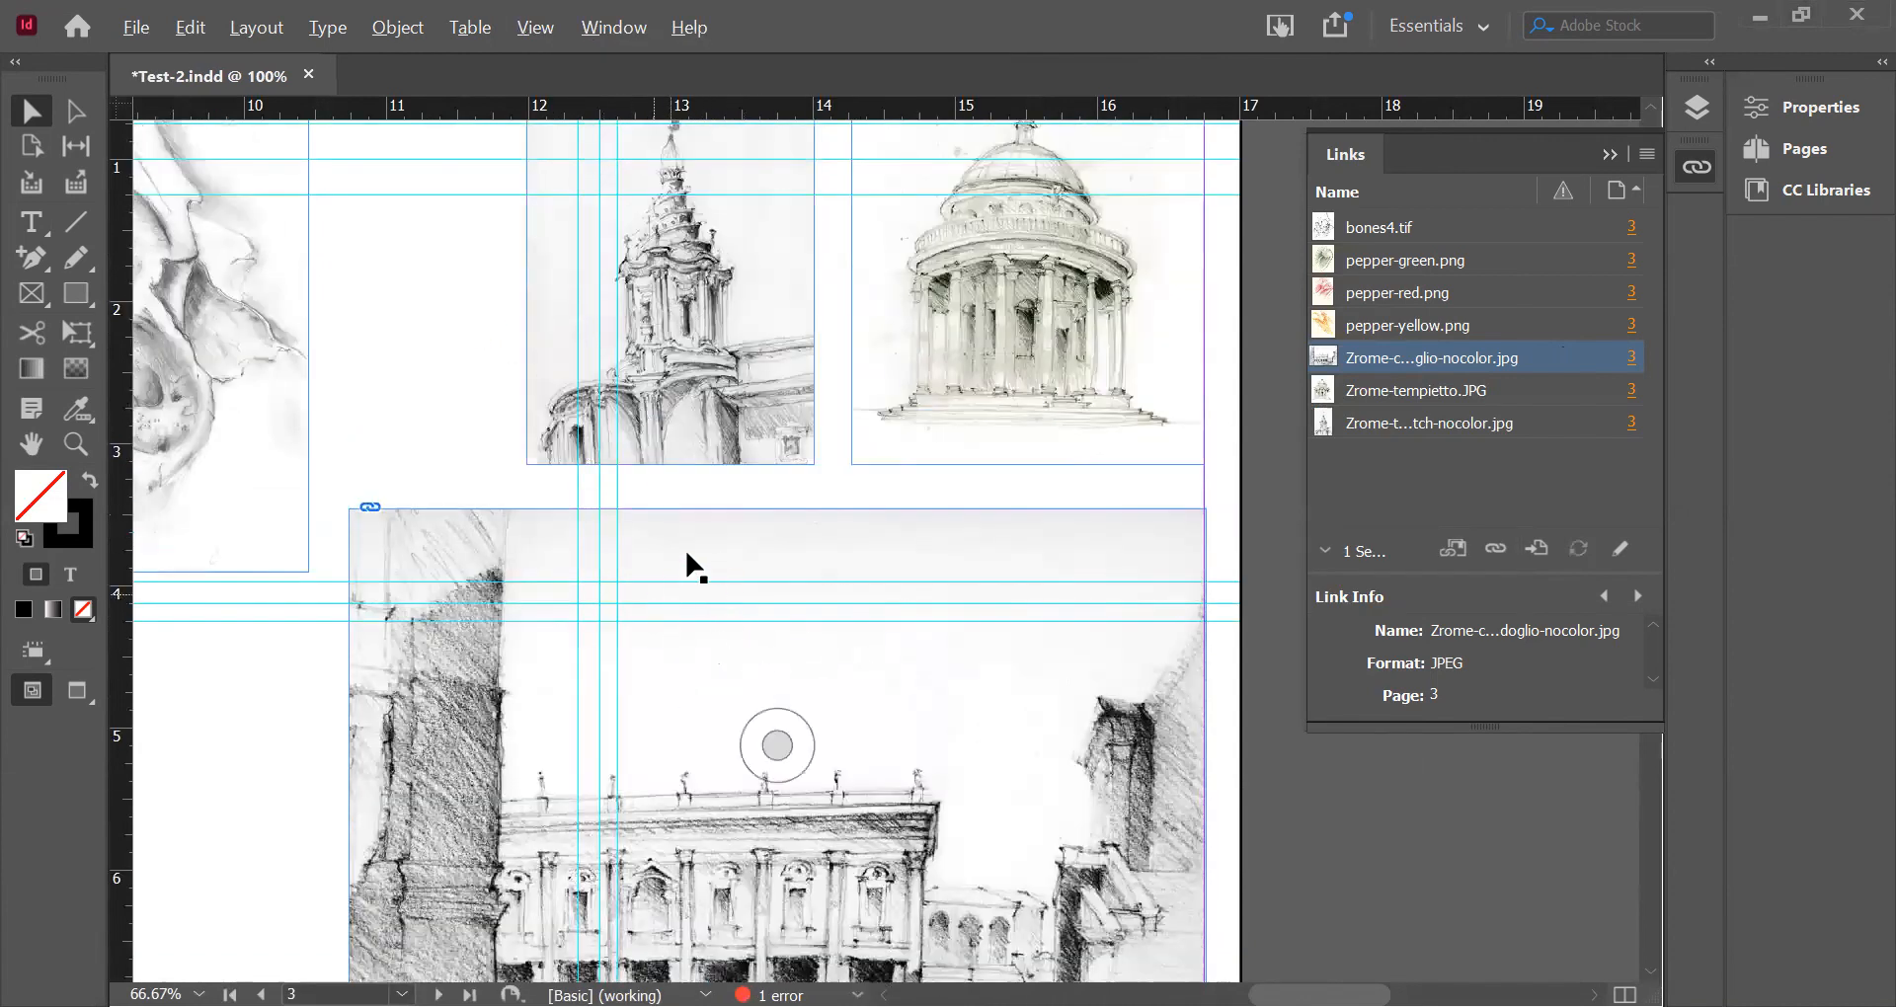
pyautogui.scroll(2, 760, 690)
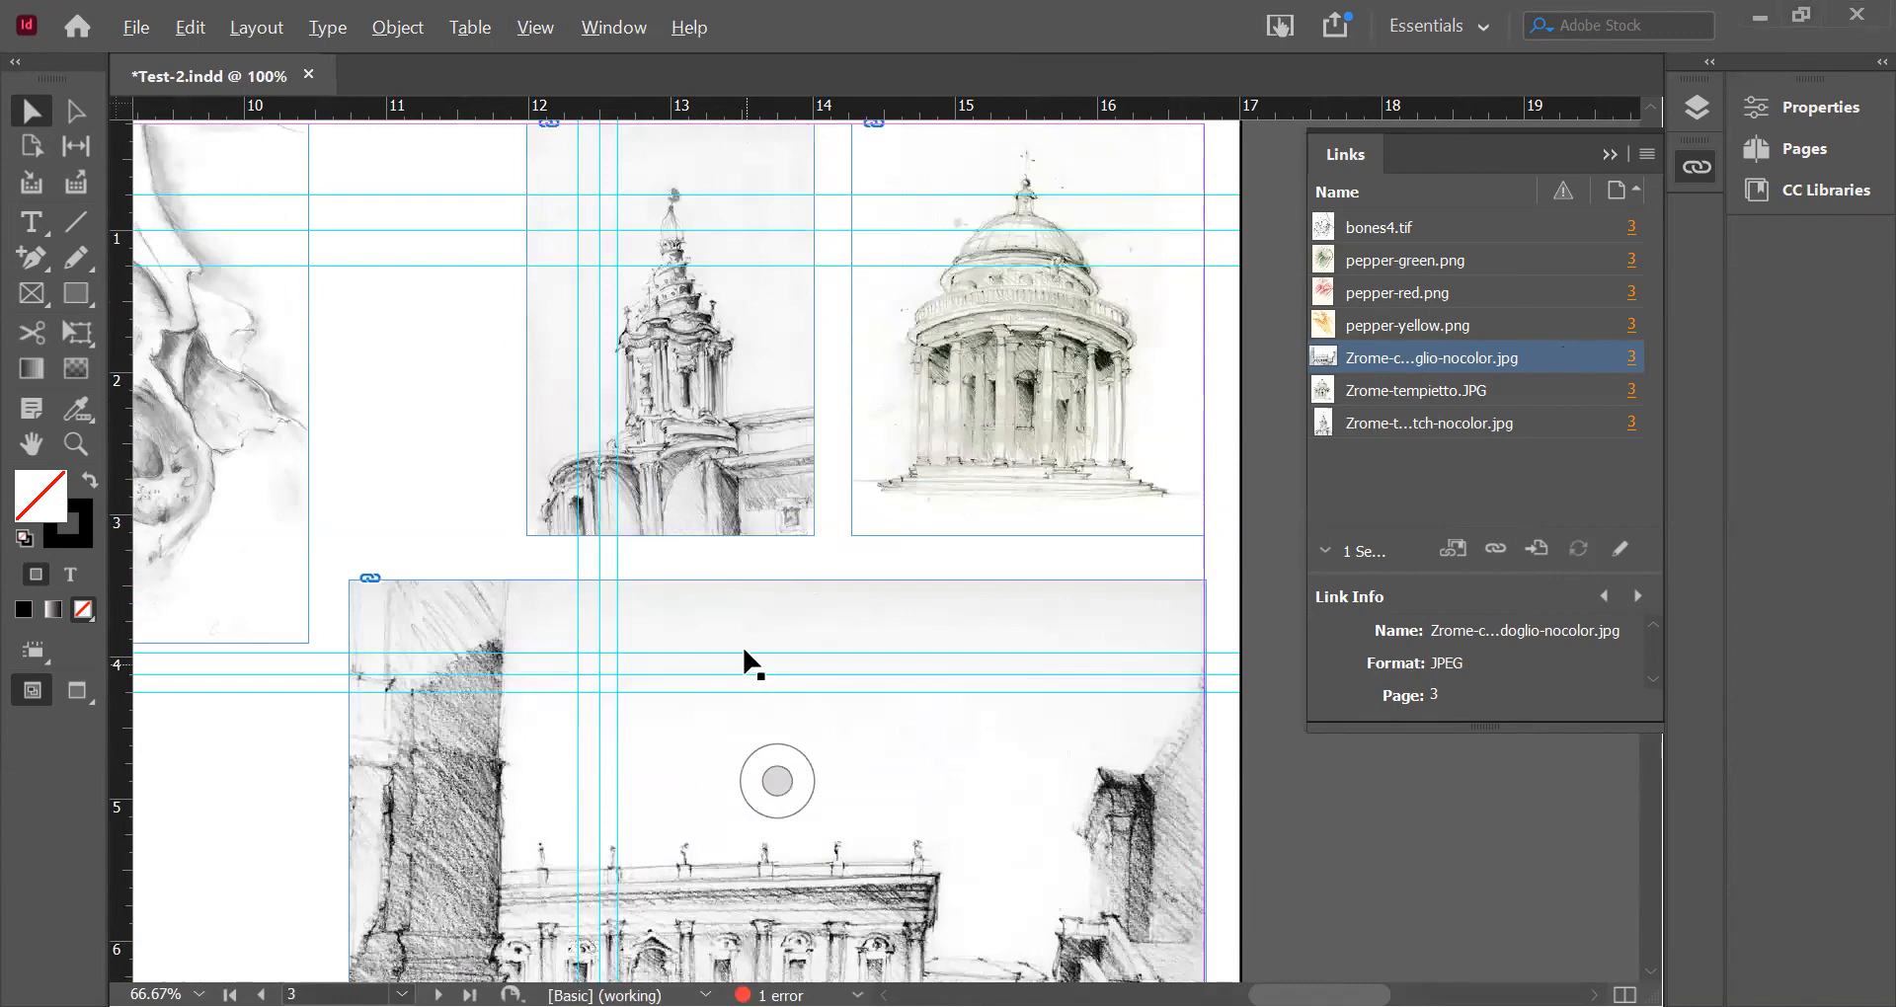
# - Update the modified links while reopening the document and check the sketches on page 3
pyautogui.scroll(2, 750, 664)
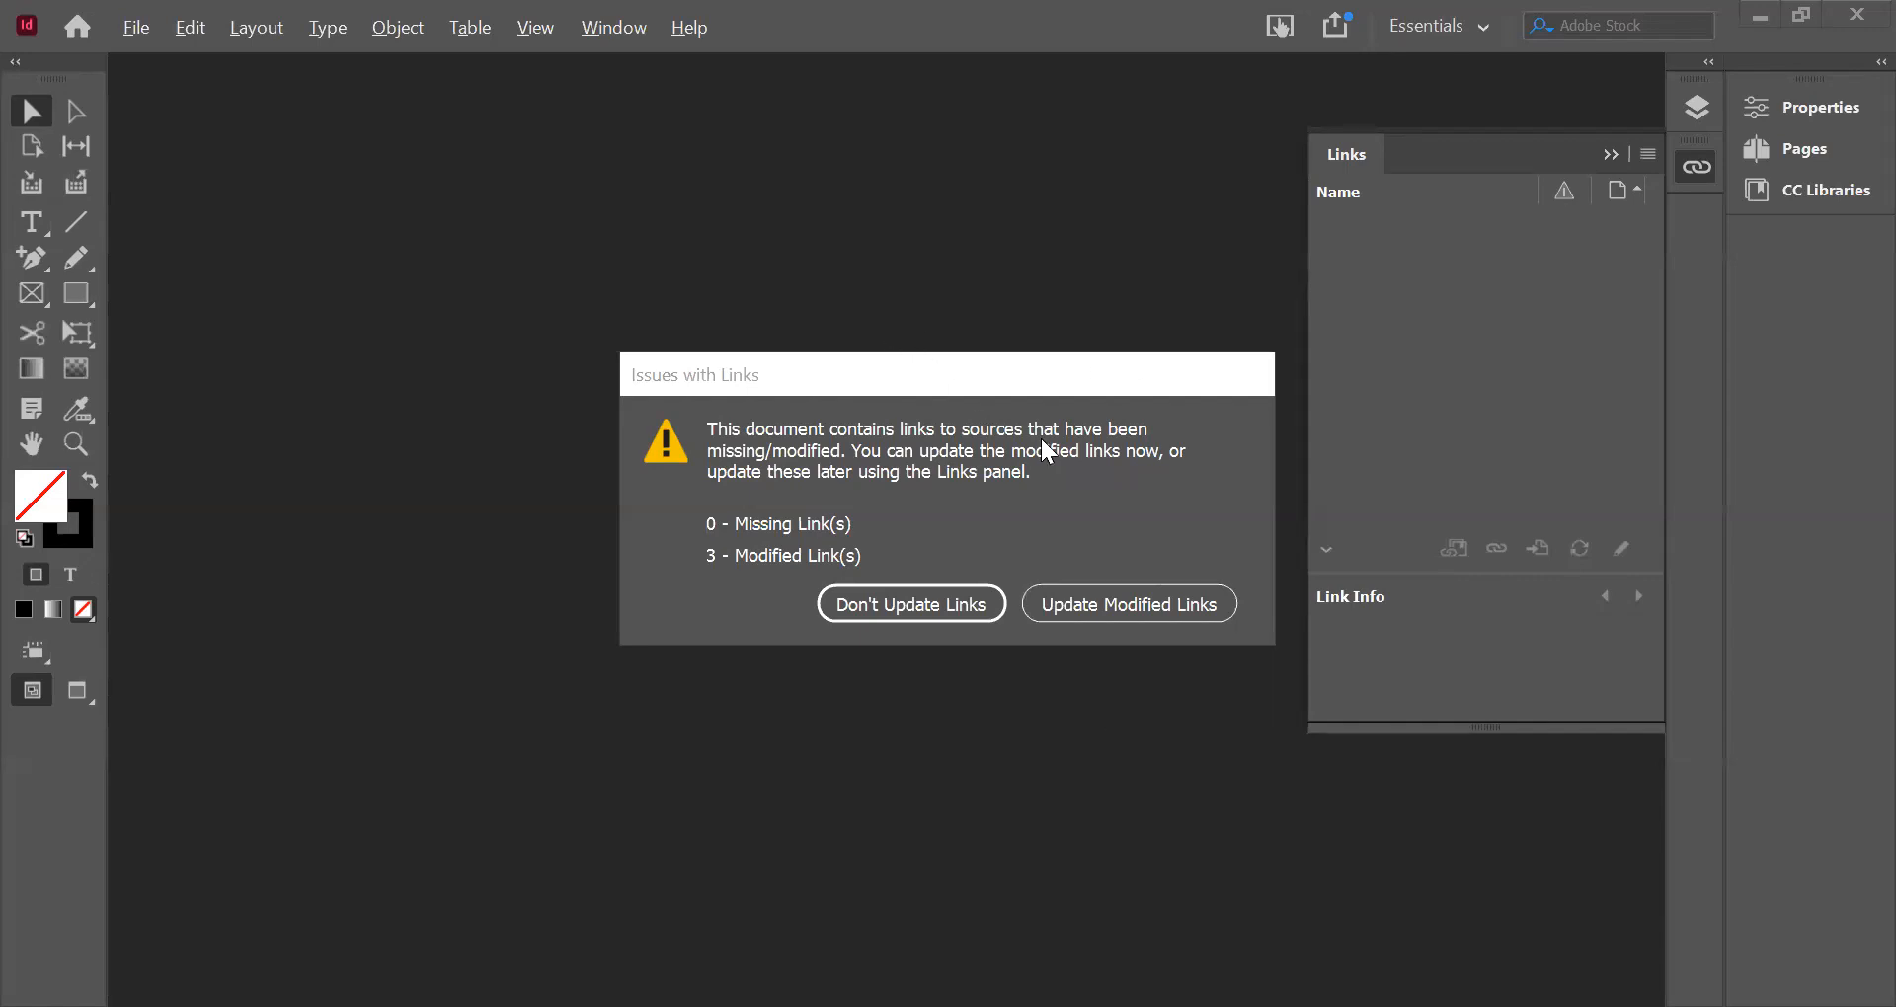
pyautogui.click(1075, 594)
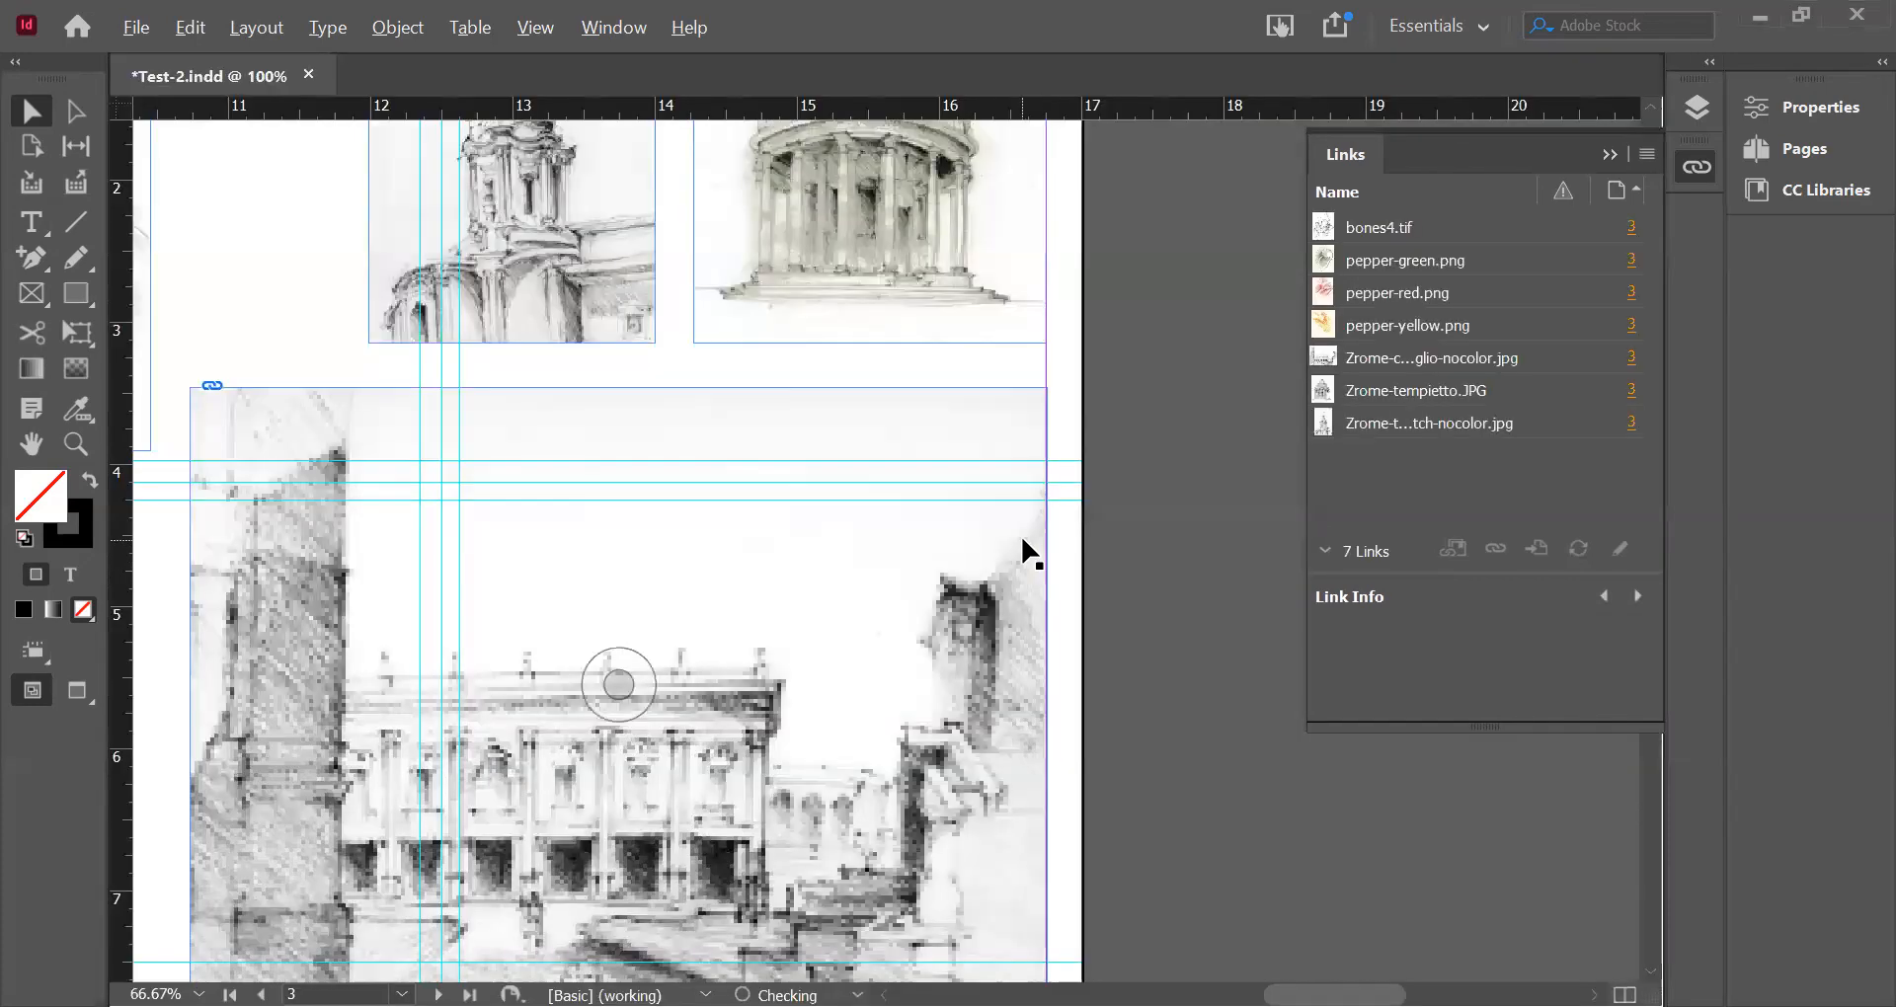
pyautogui.hotkey('ctrl', '-')
pyautogui.hotkey('ctrl', '-')
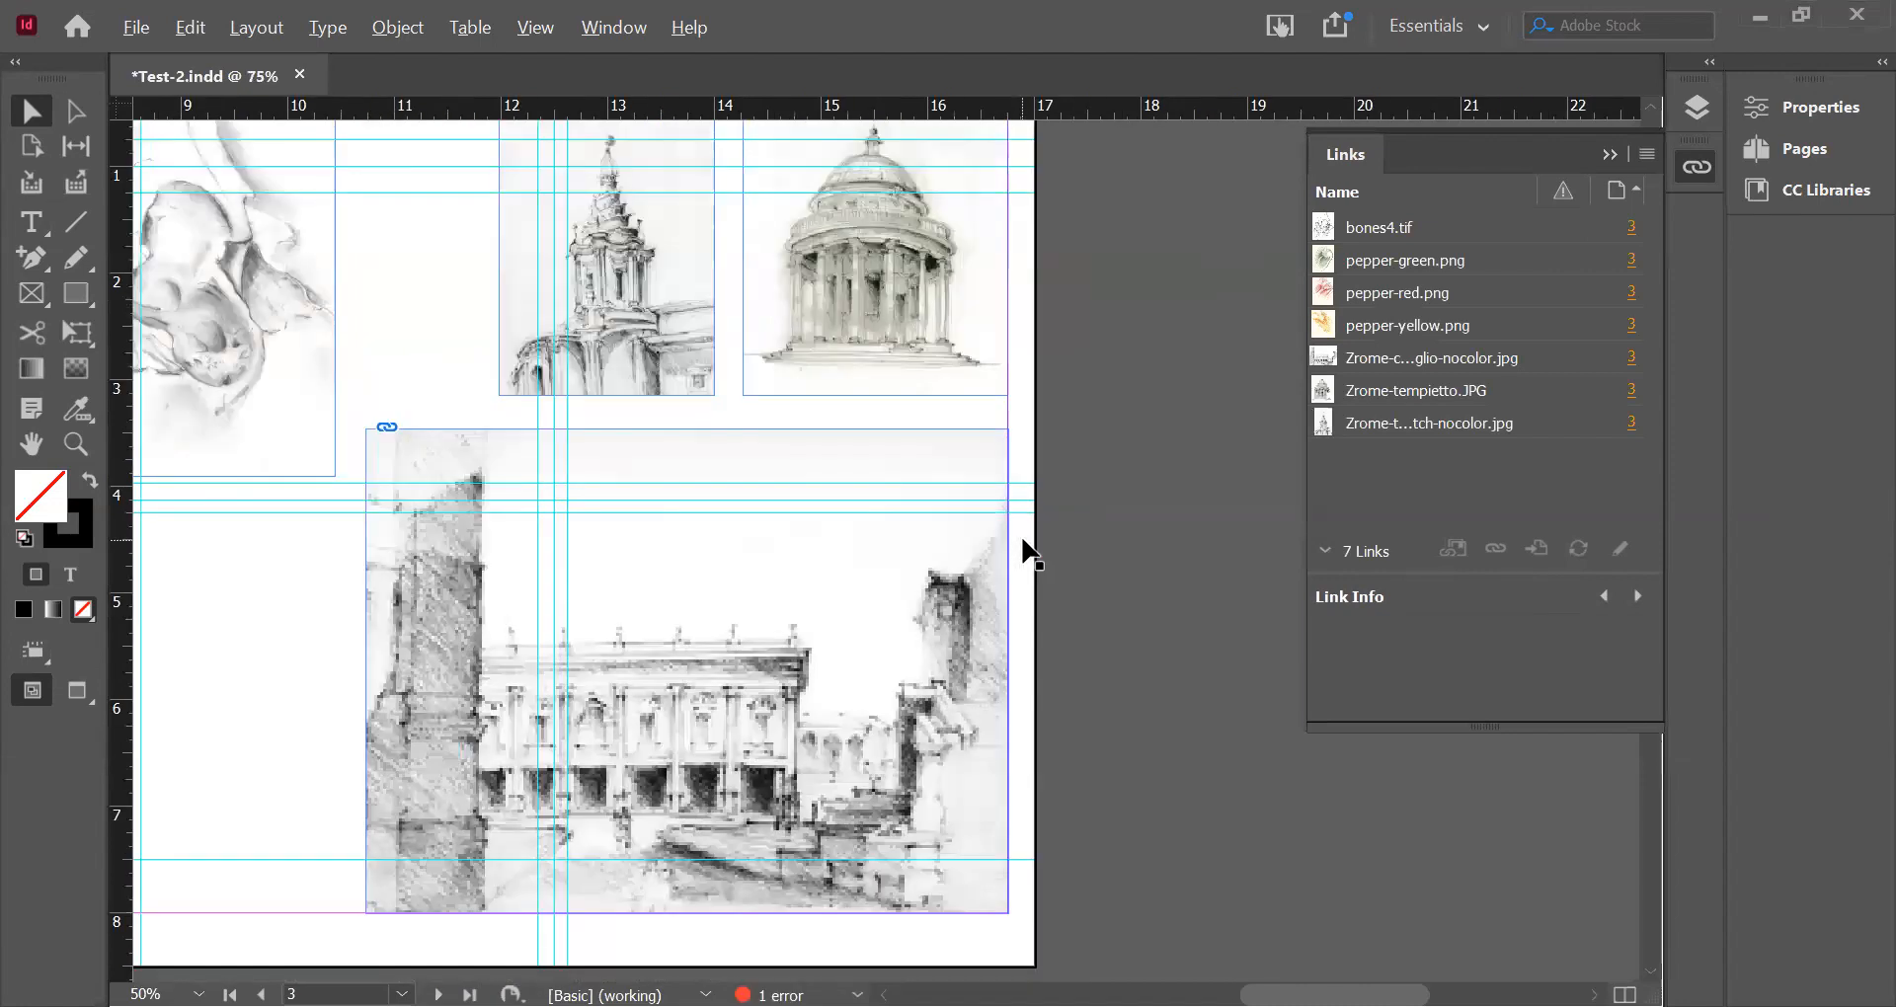
pyautogui.scroll(1, 928, 492)
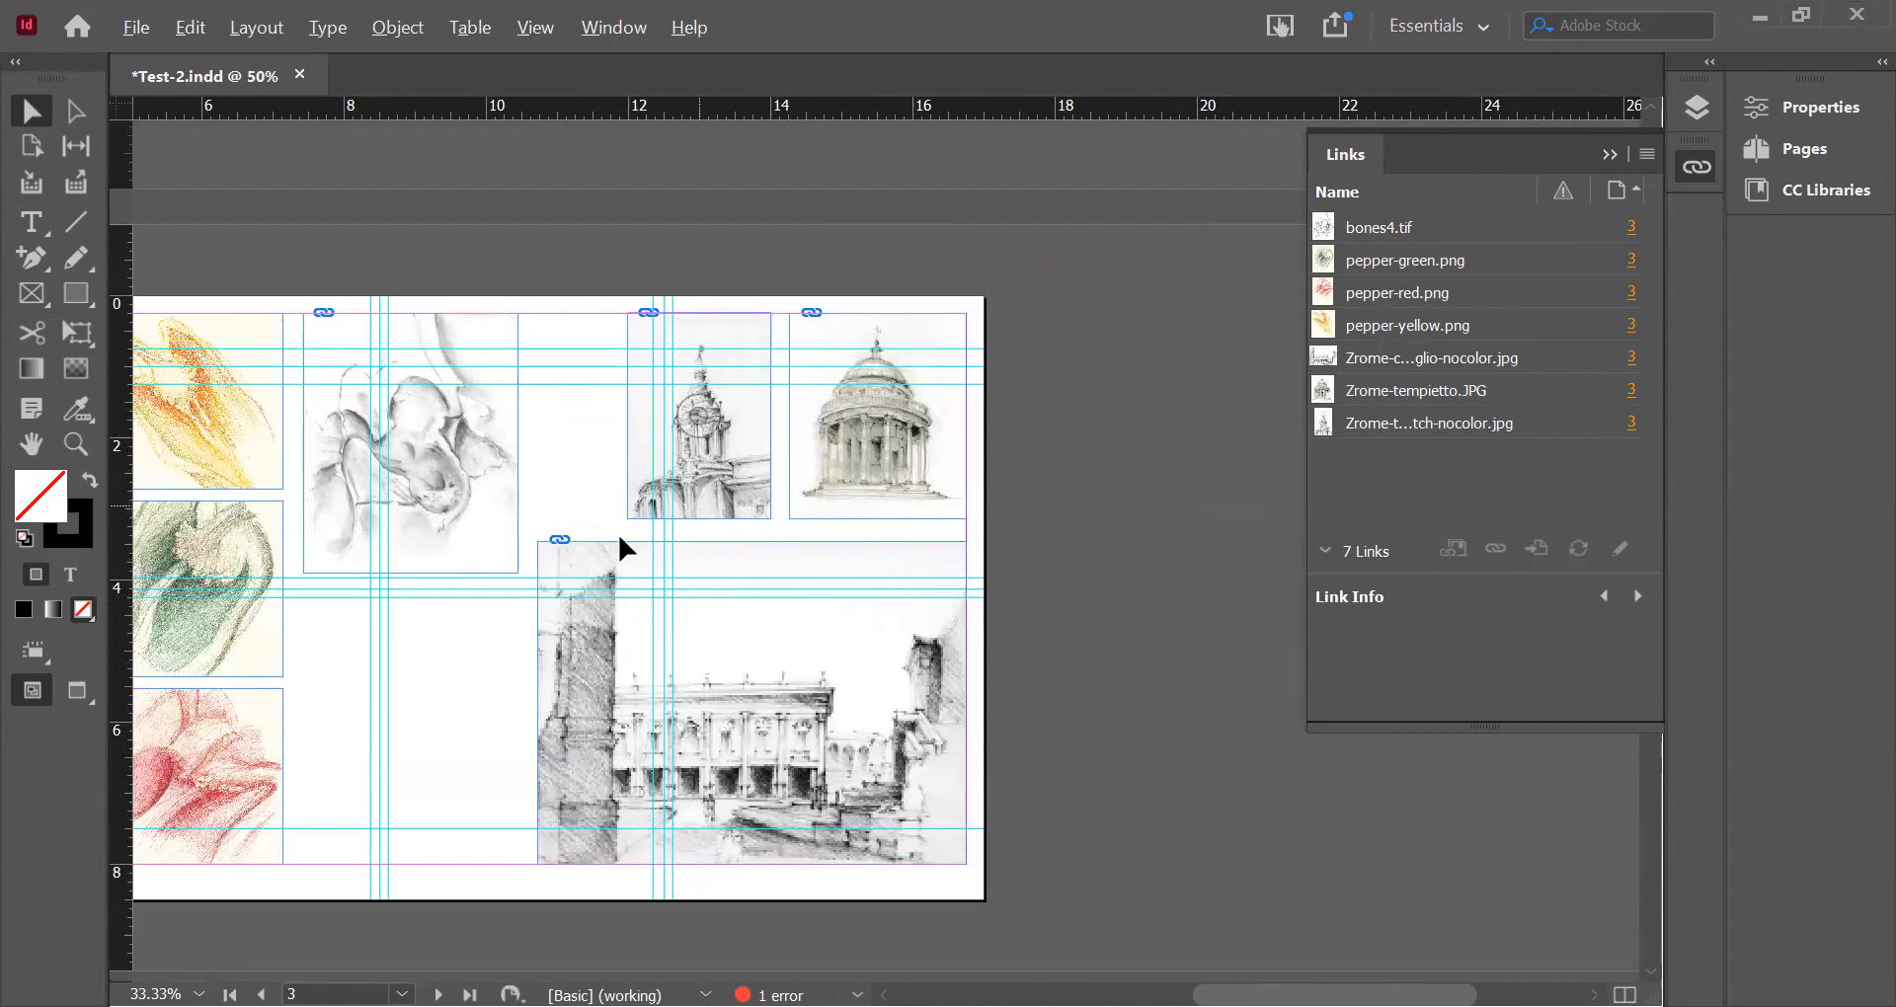
# - Crop the Campidoglio sketch frame by lowering its upper edge to the lowest of the mid-page horizontal guides
pyautogui.click(749, 541)
pyautogui.moveTo(749, 541); pyautogui.dragTo(730, 606)
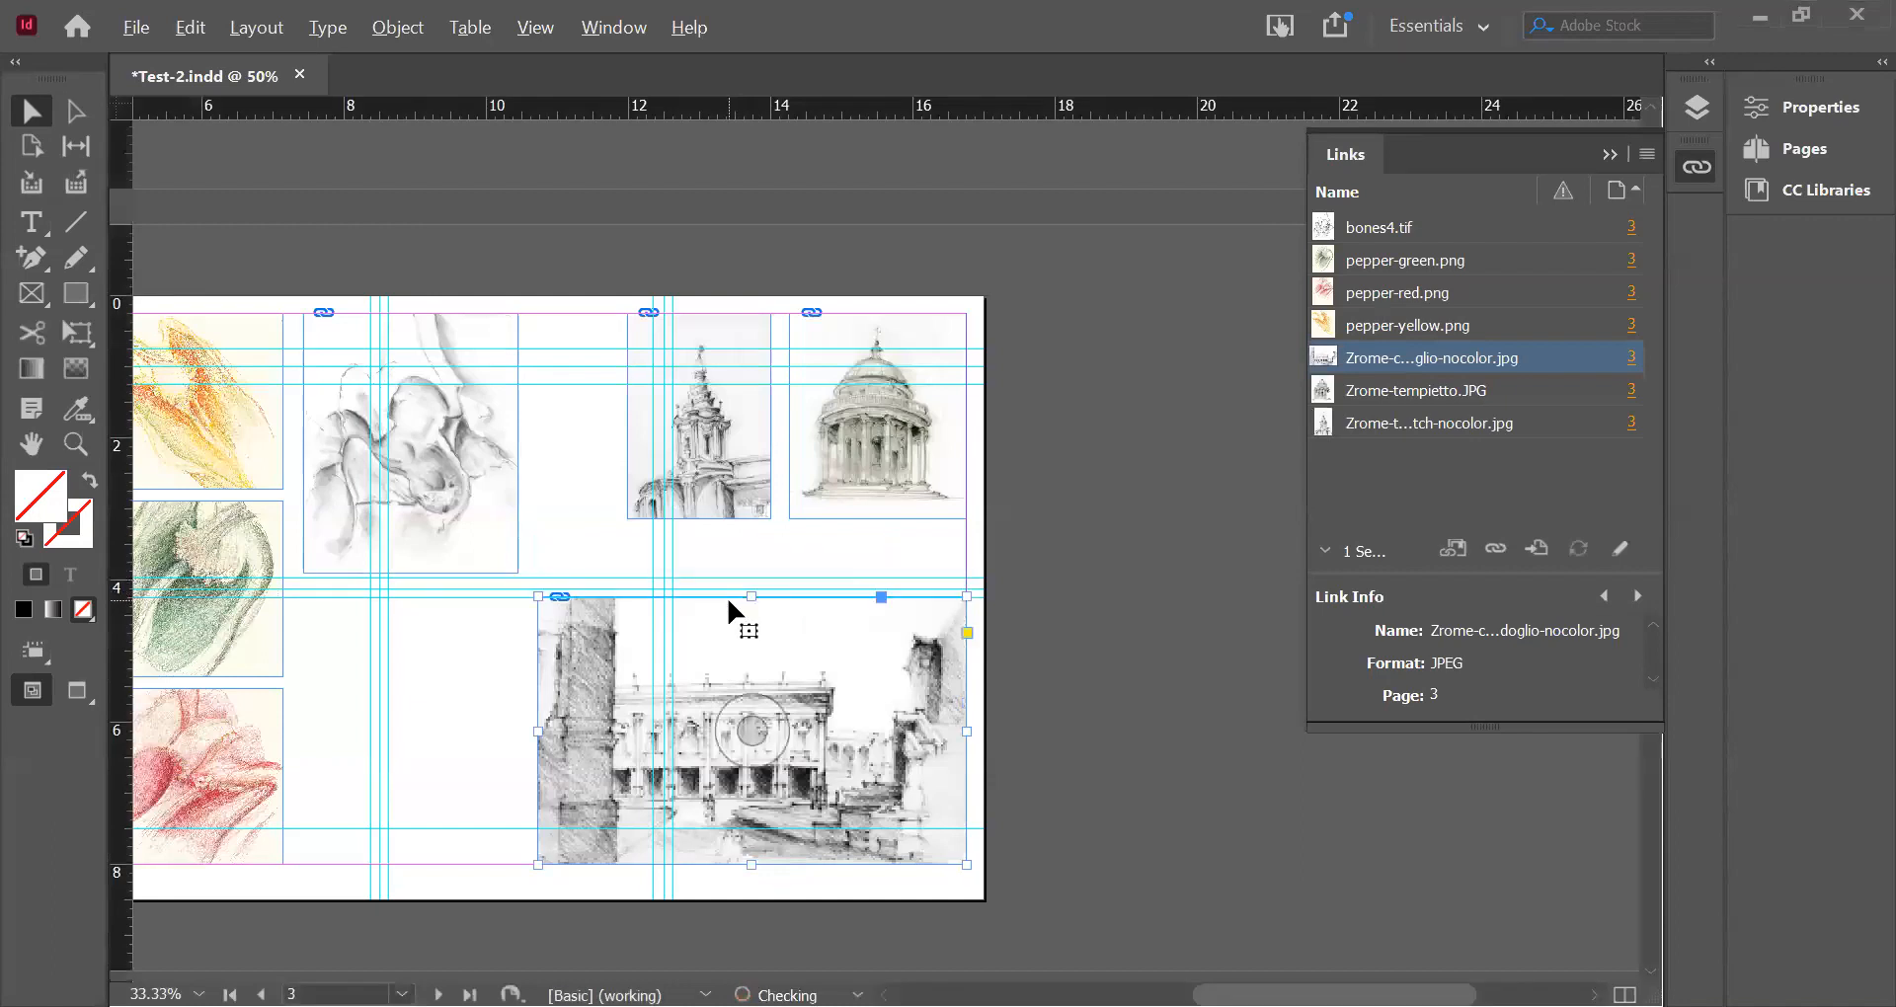
pyautogui.click(1023, 559)
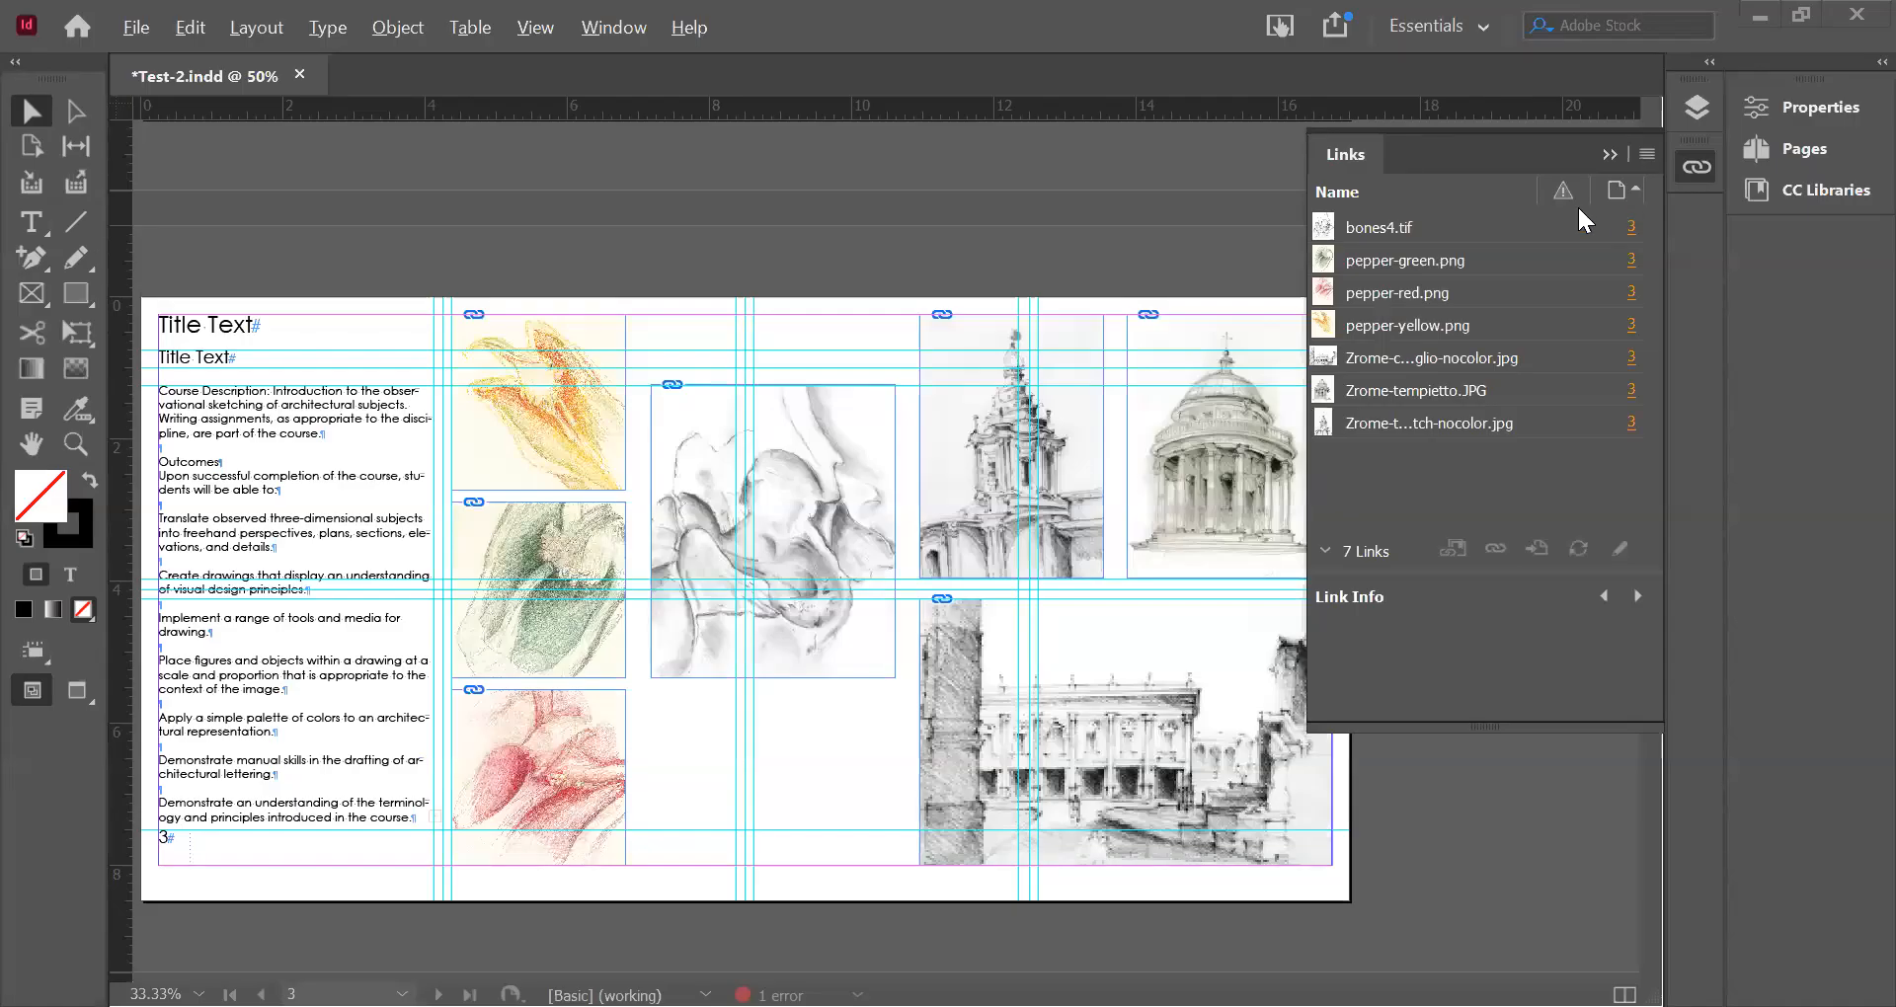
pyautogui.click(1291, 365)
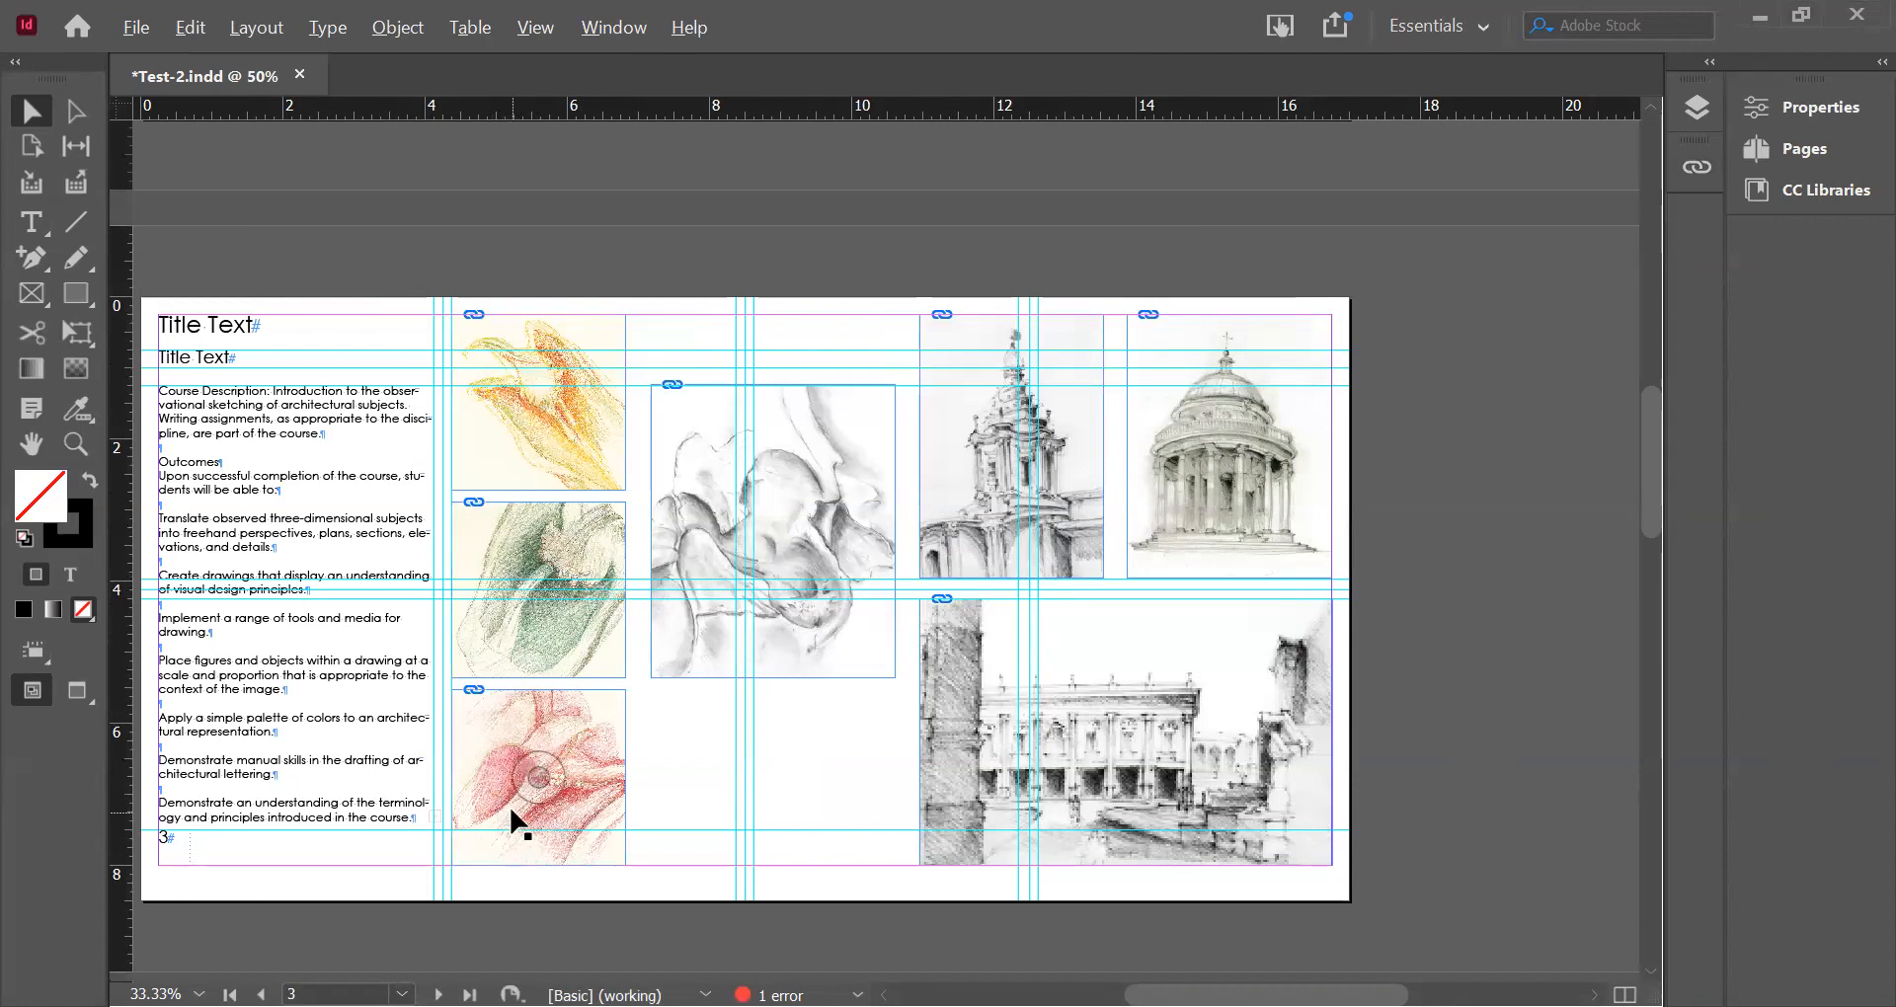
# - Set all of the course description text on page 3 to 10 pt
pyautogui.doubleClick(254, 774)
pyautogui.hotkey('ctrl', 'a')
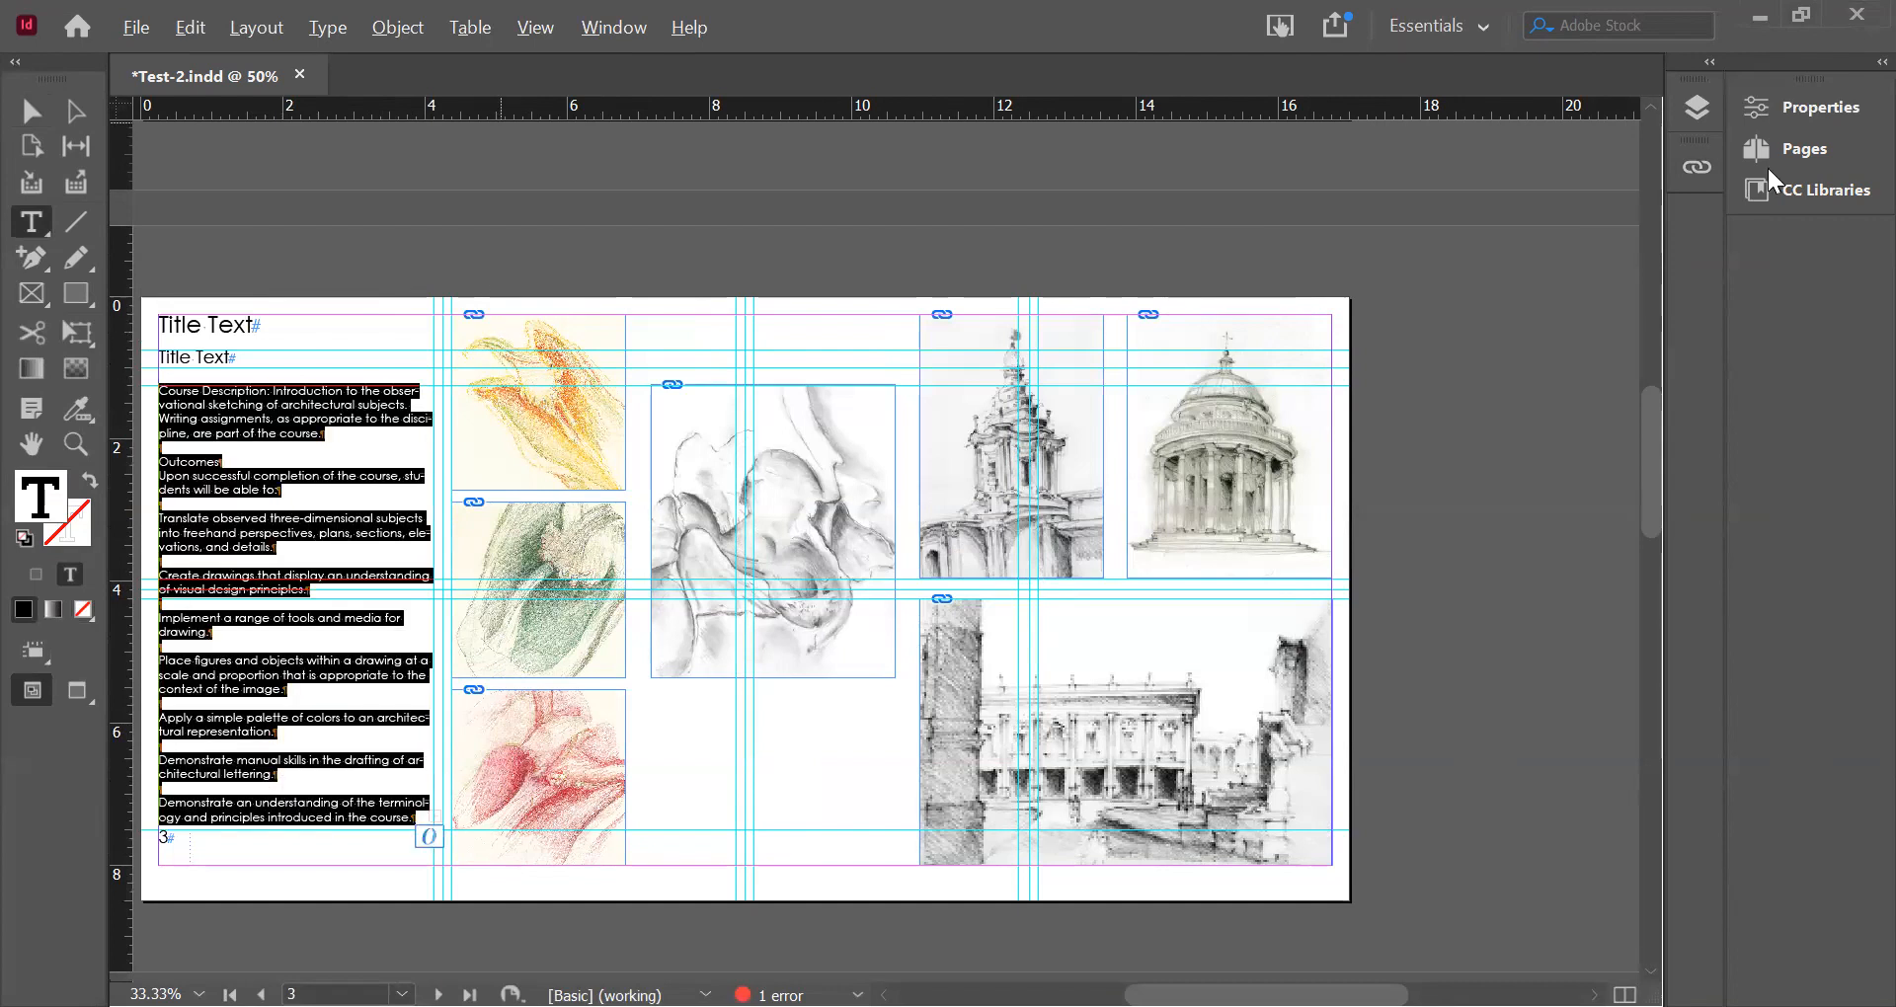
pyautogui.click(1807, 106)
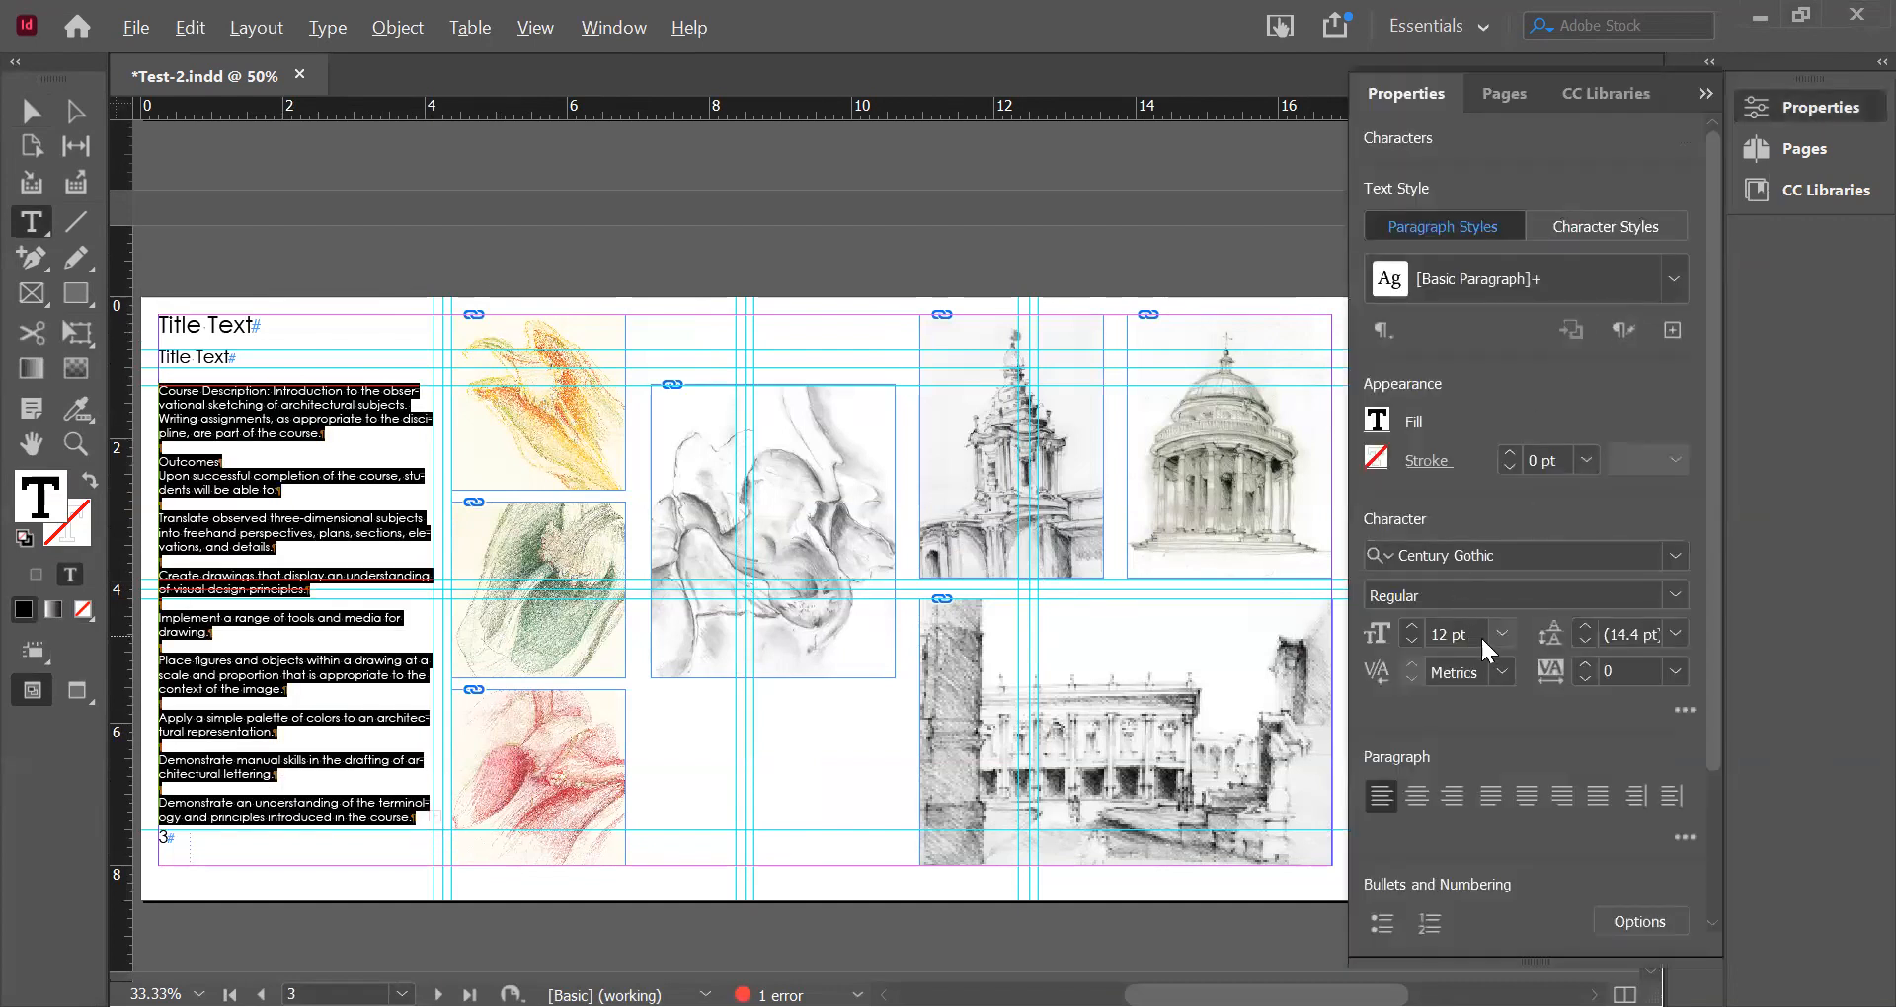
pyautogui.click(1501, 637)
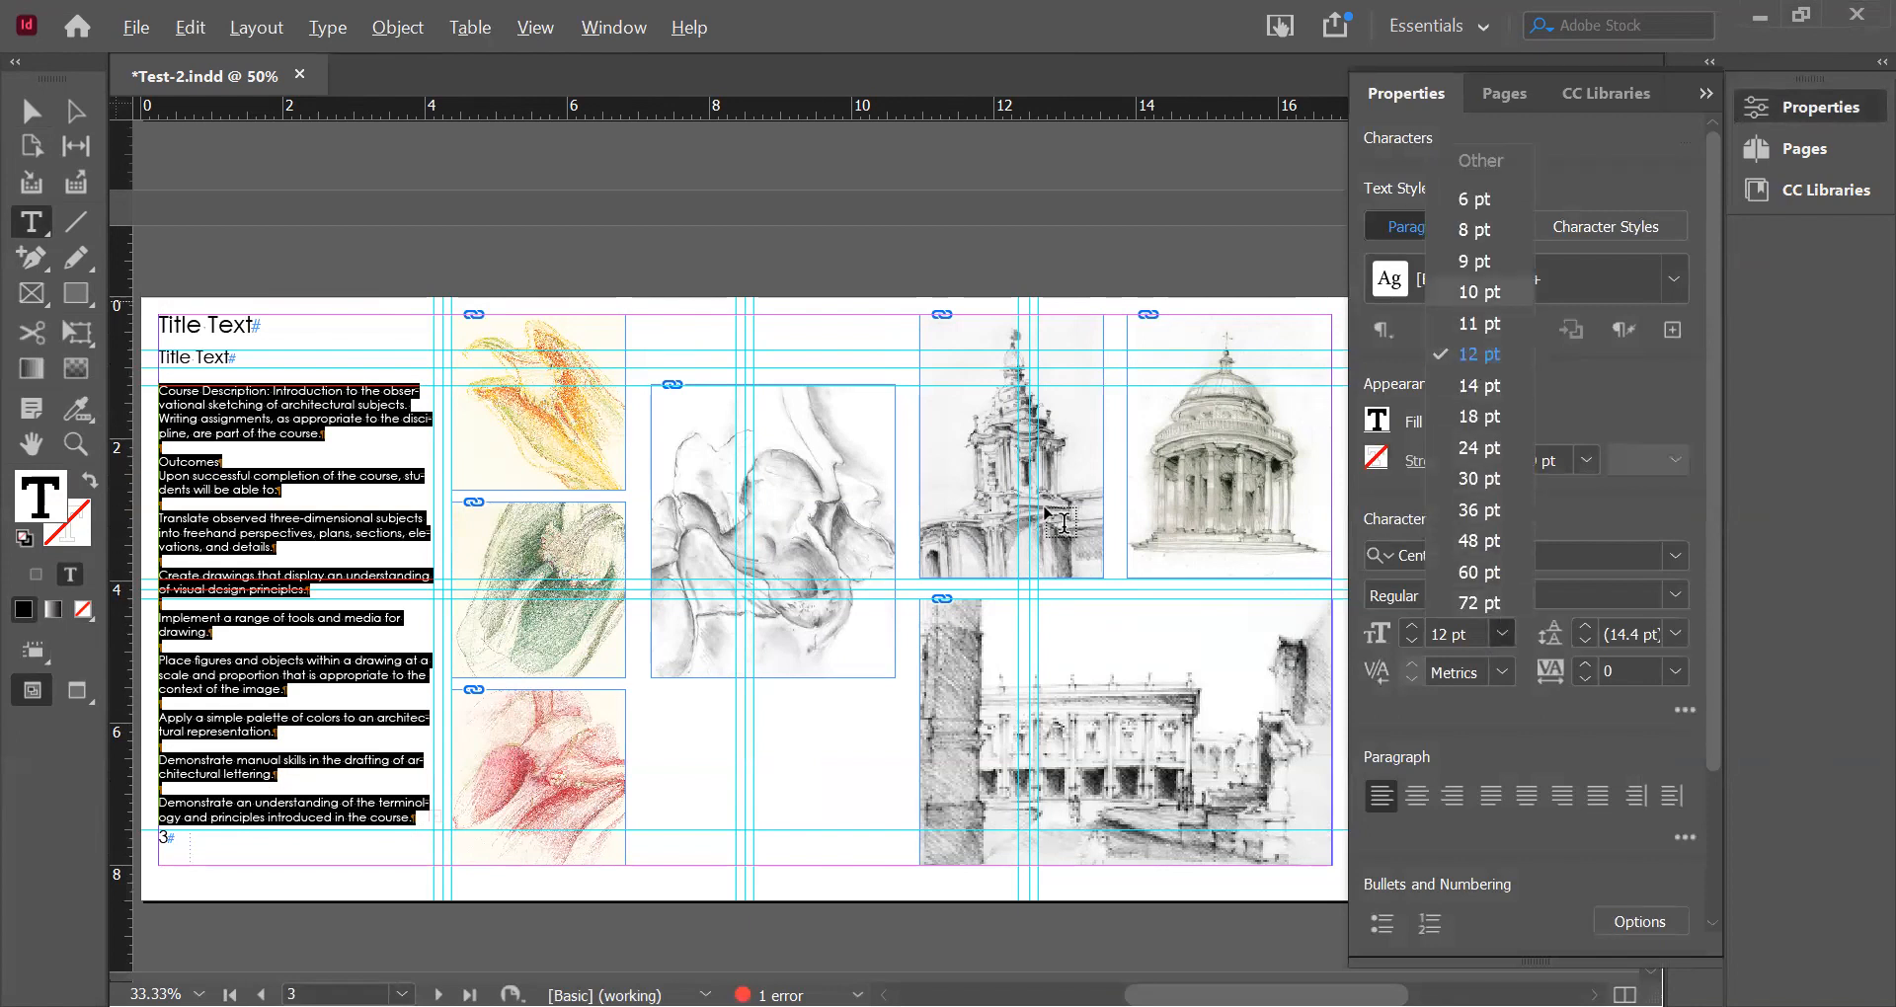
pyautogui.click(1465, 298)
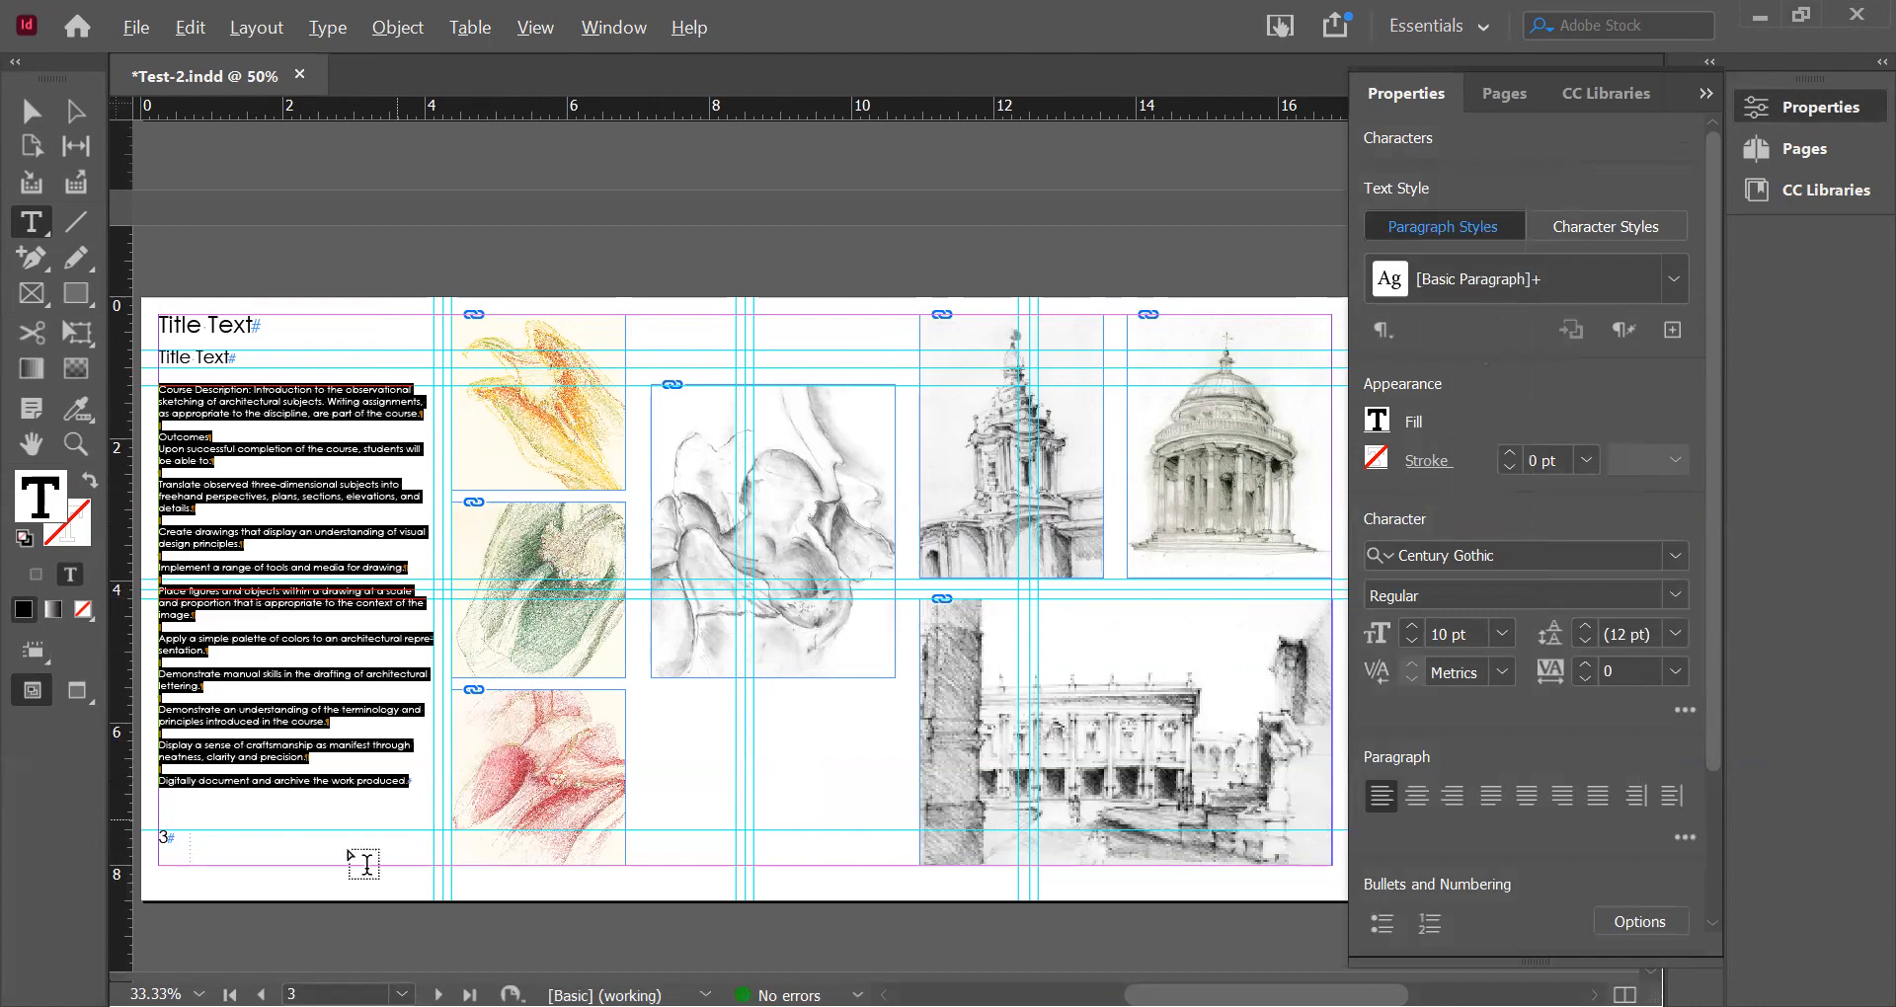
pyautogui.click(36, 109)
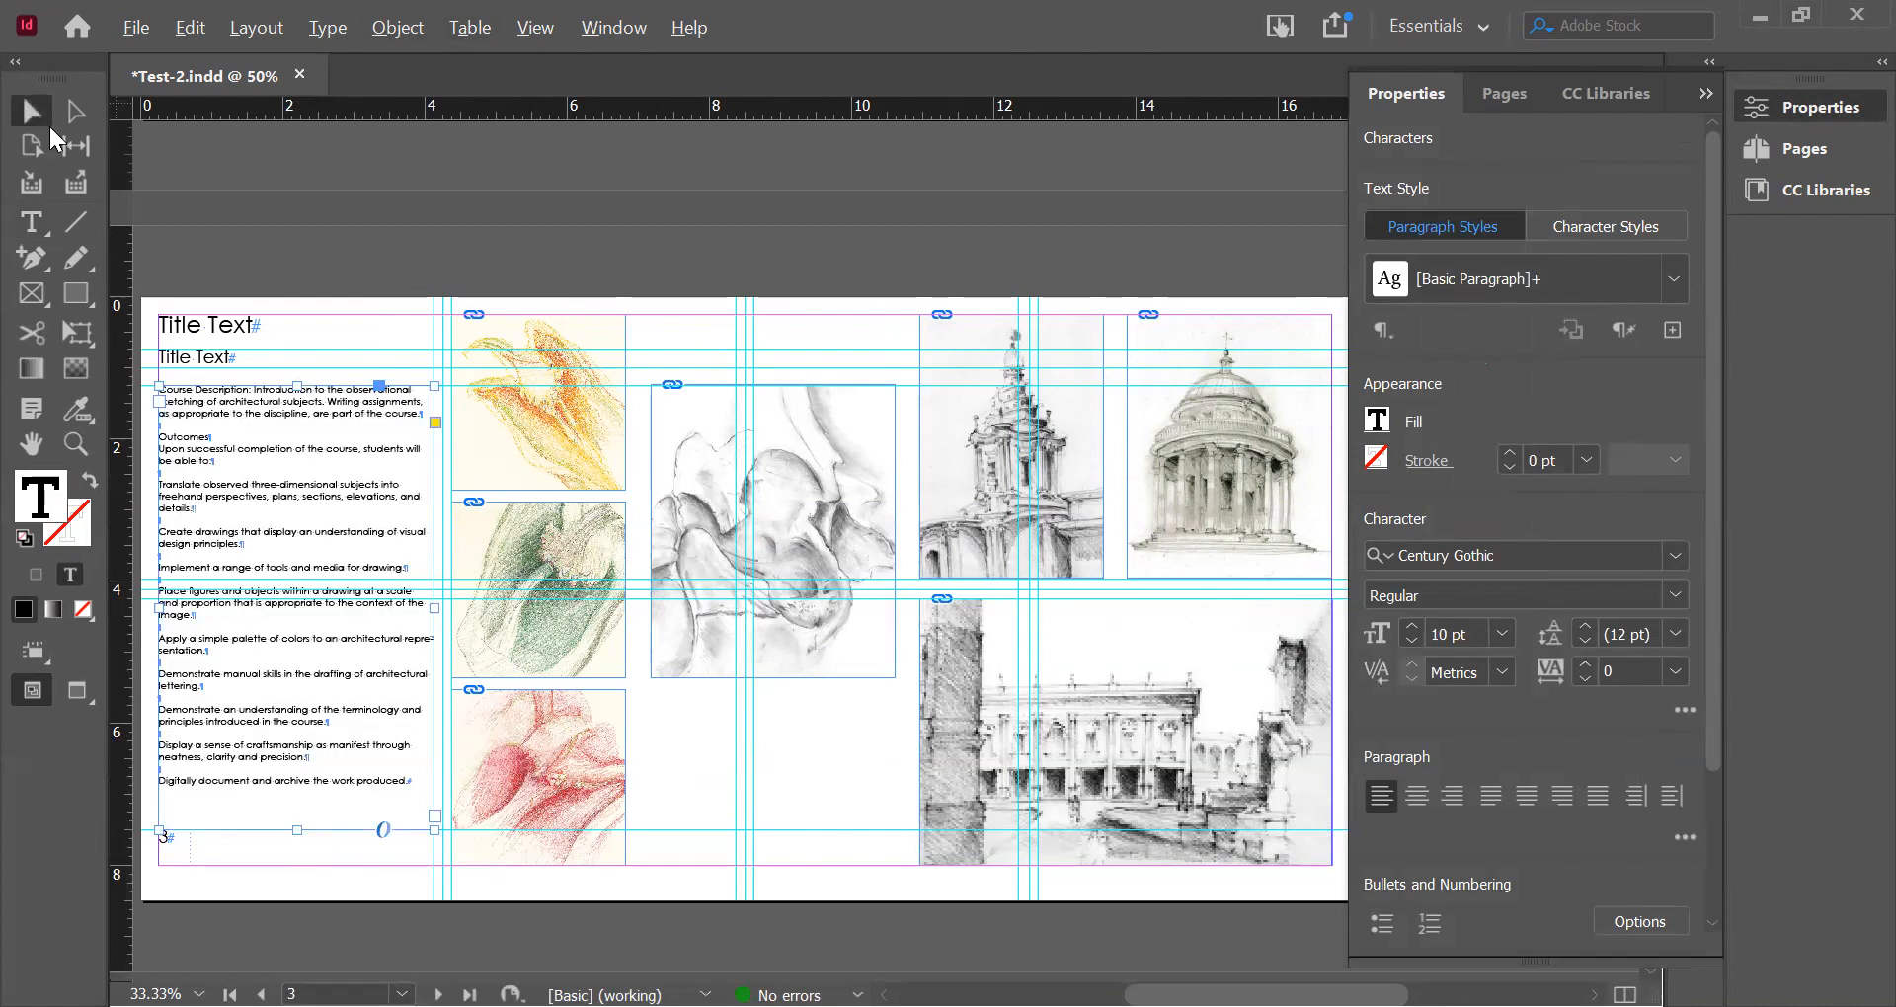
pyautogui.click(272, 243)
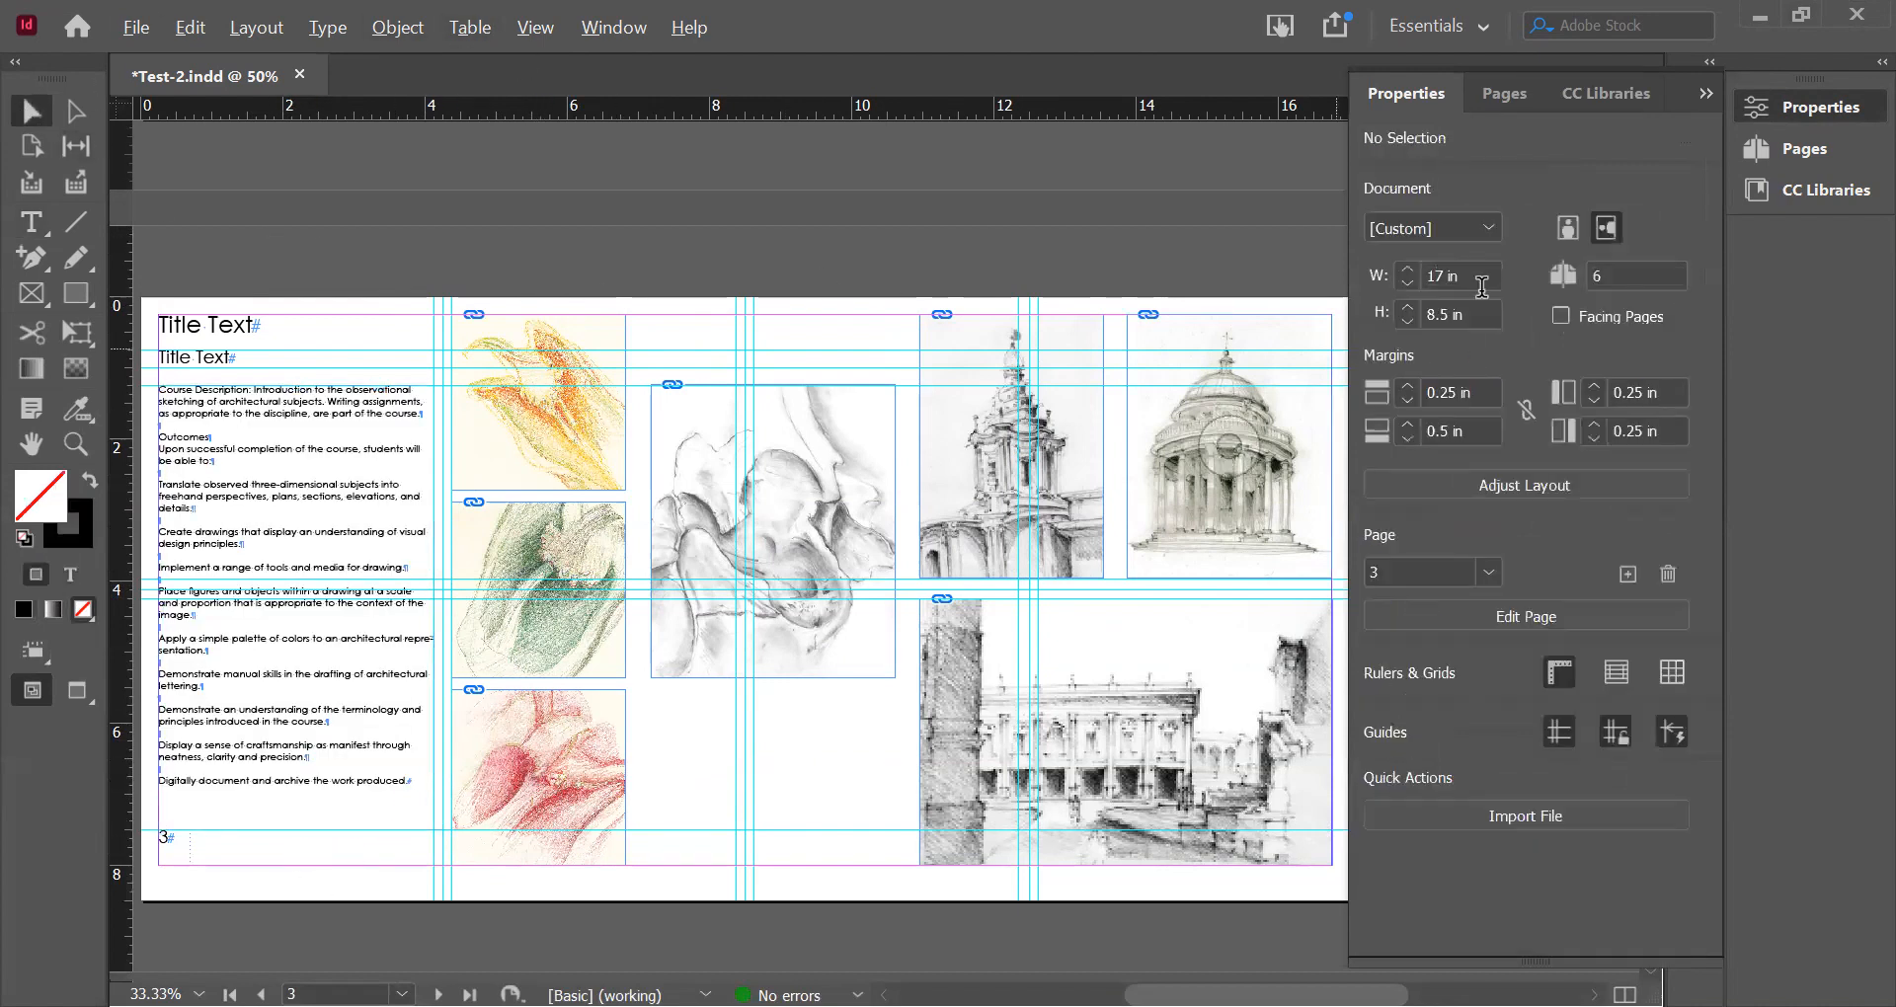
pyautogui.click(1700, 90)
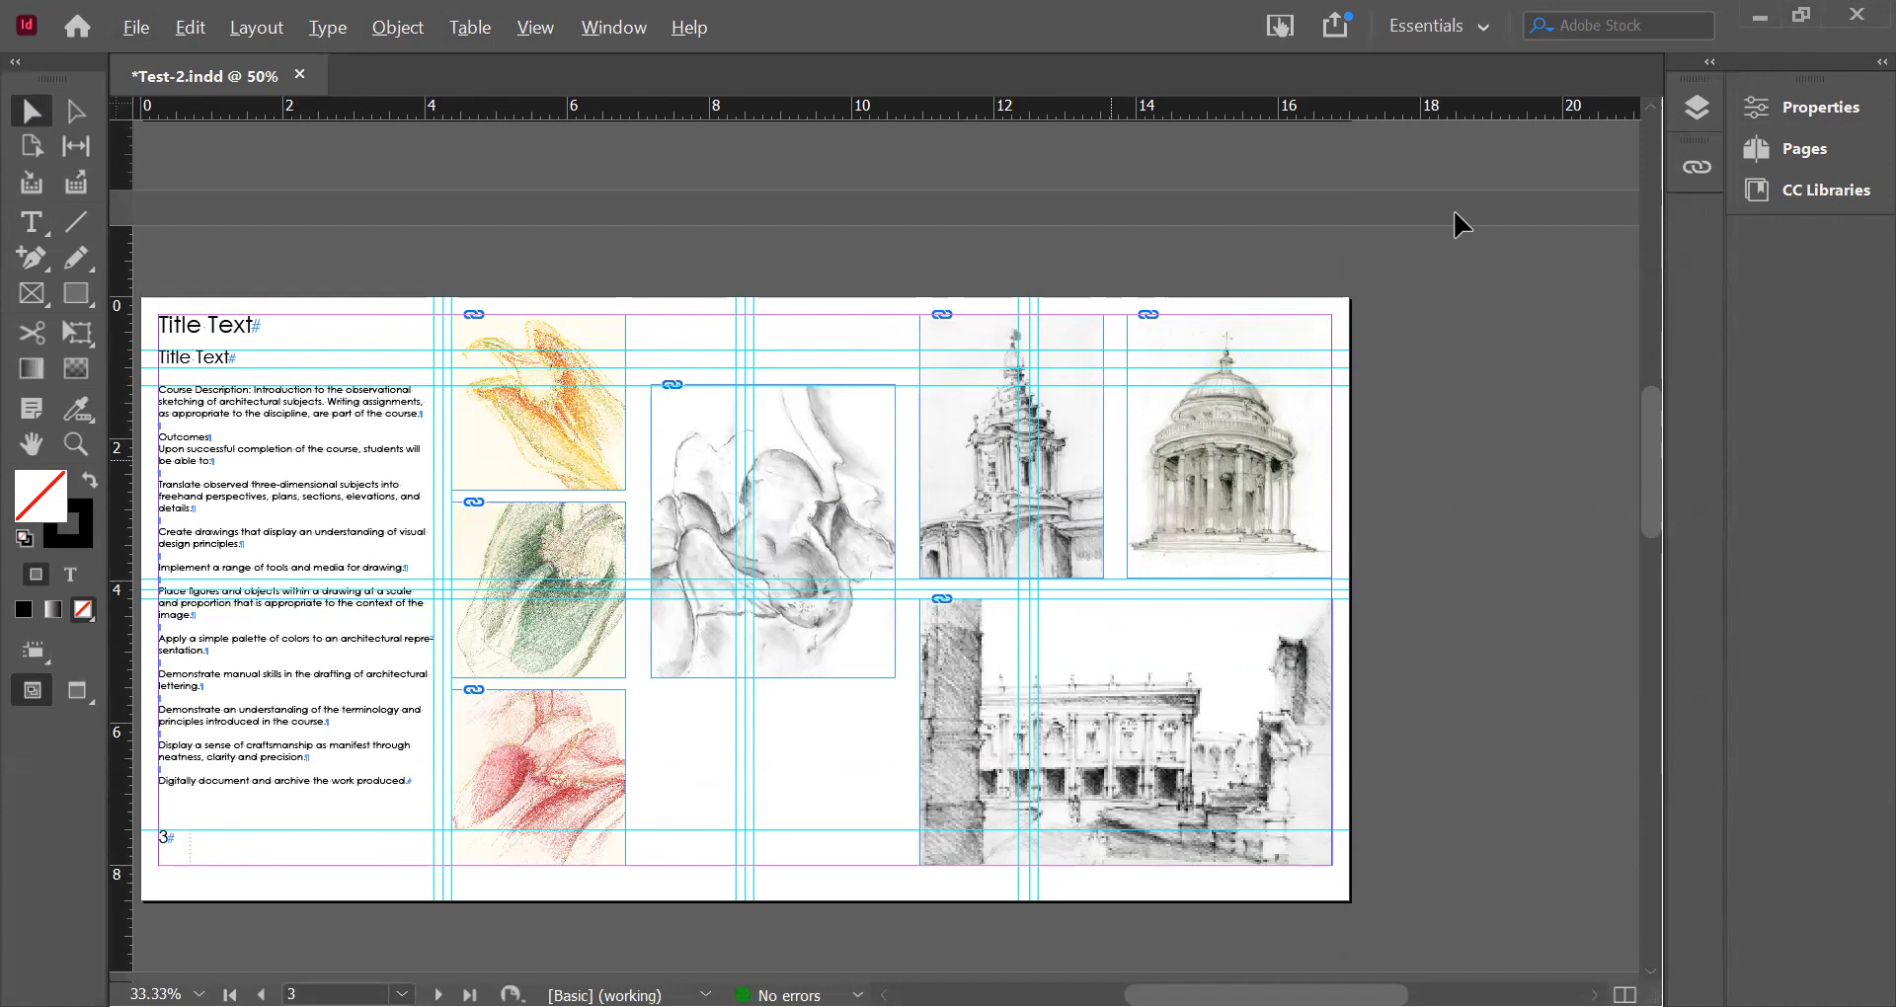
# - Open the A-Parent page and nudge the page number frame down two large increments
pyautogui.click(1807, 150)
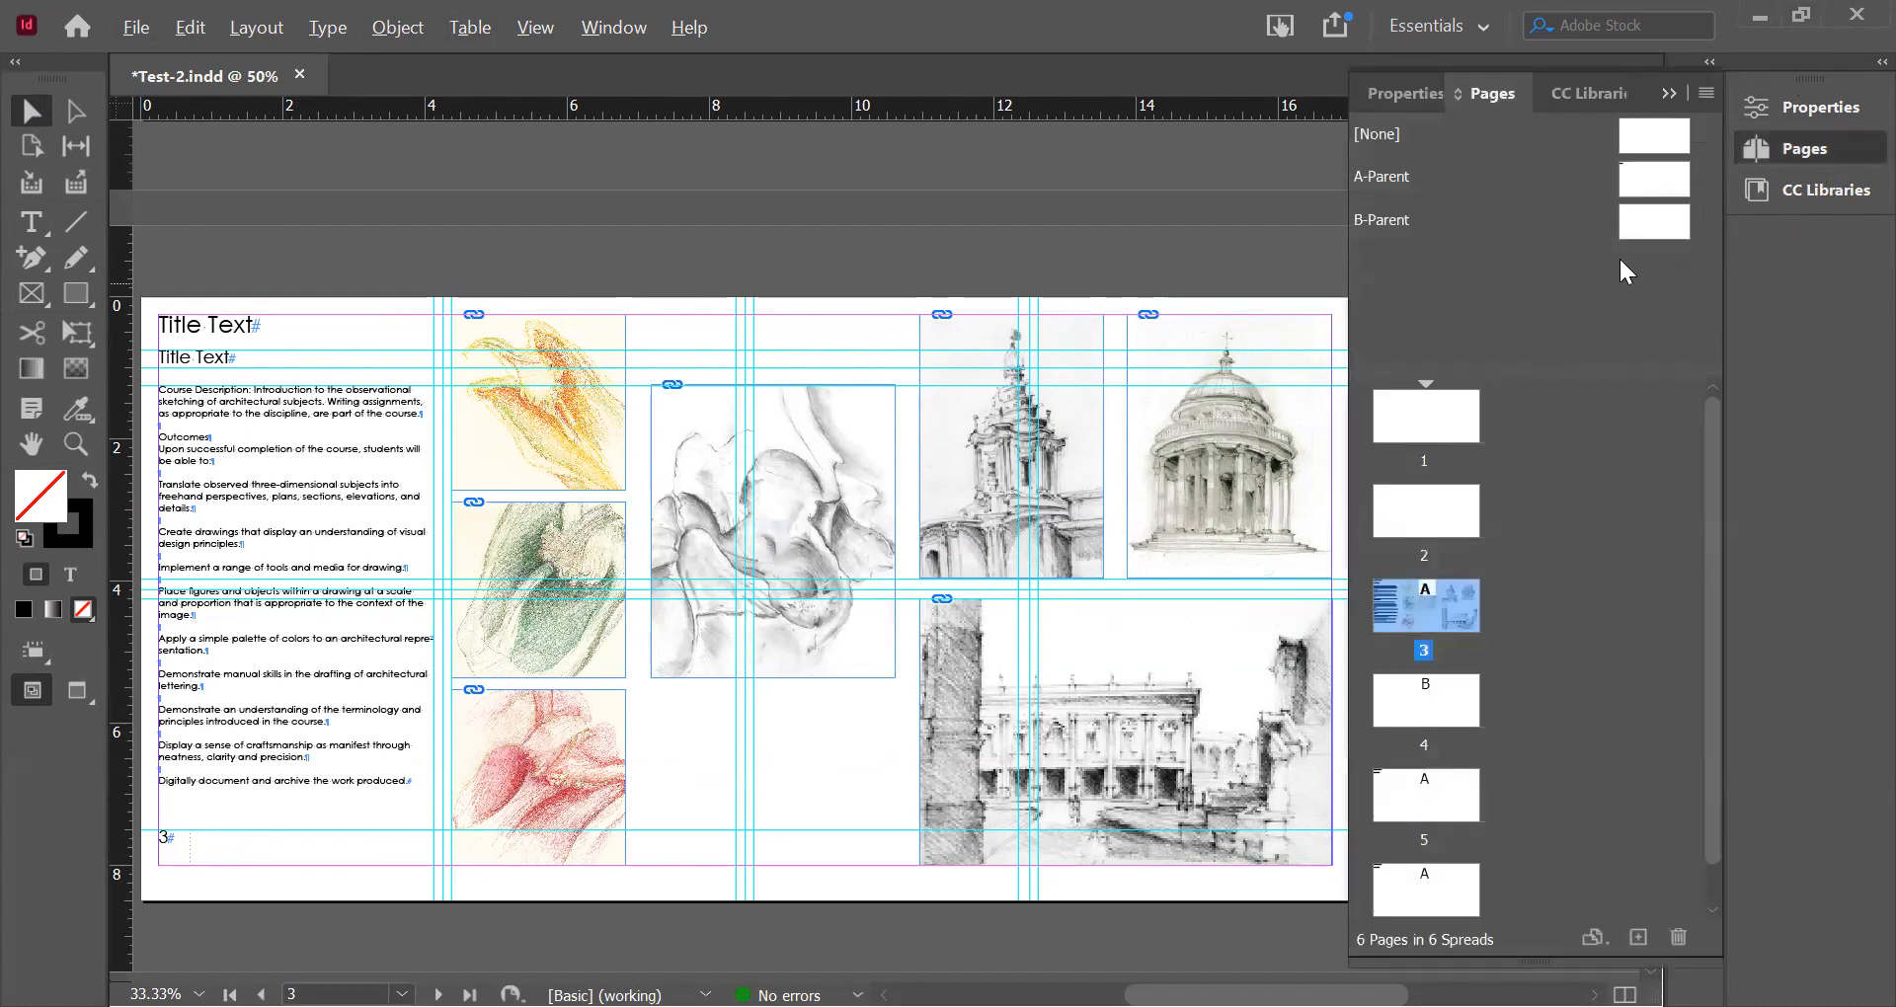
pyautogui.click(1641, 182)
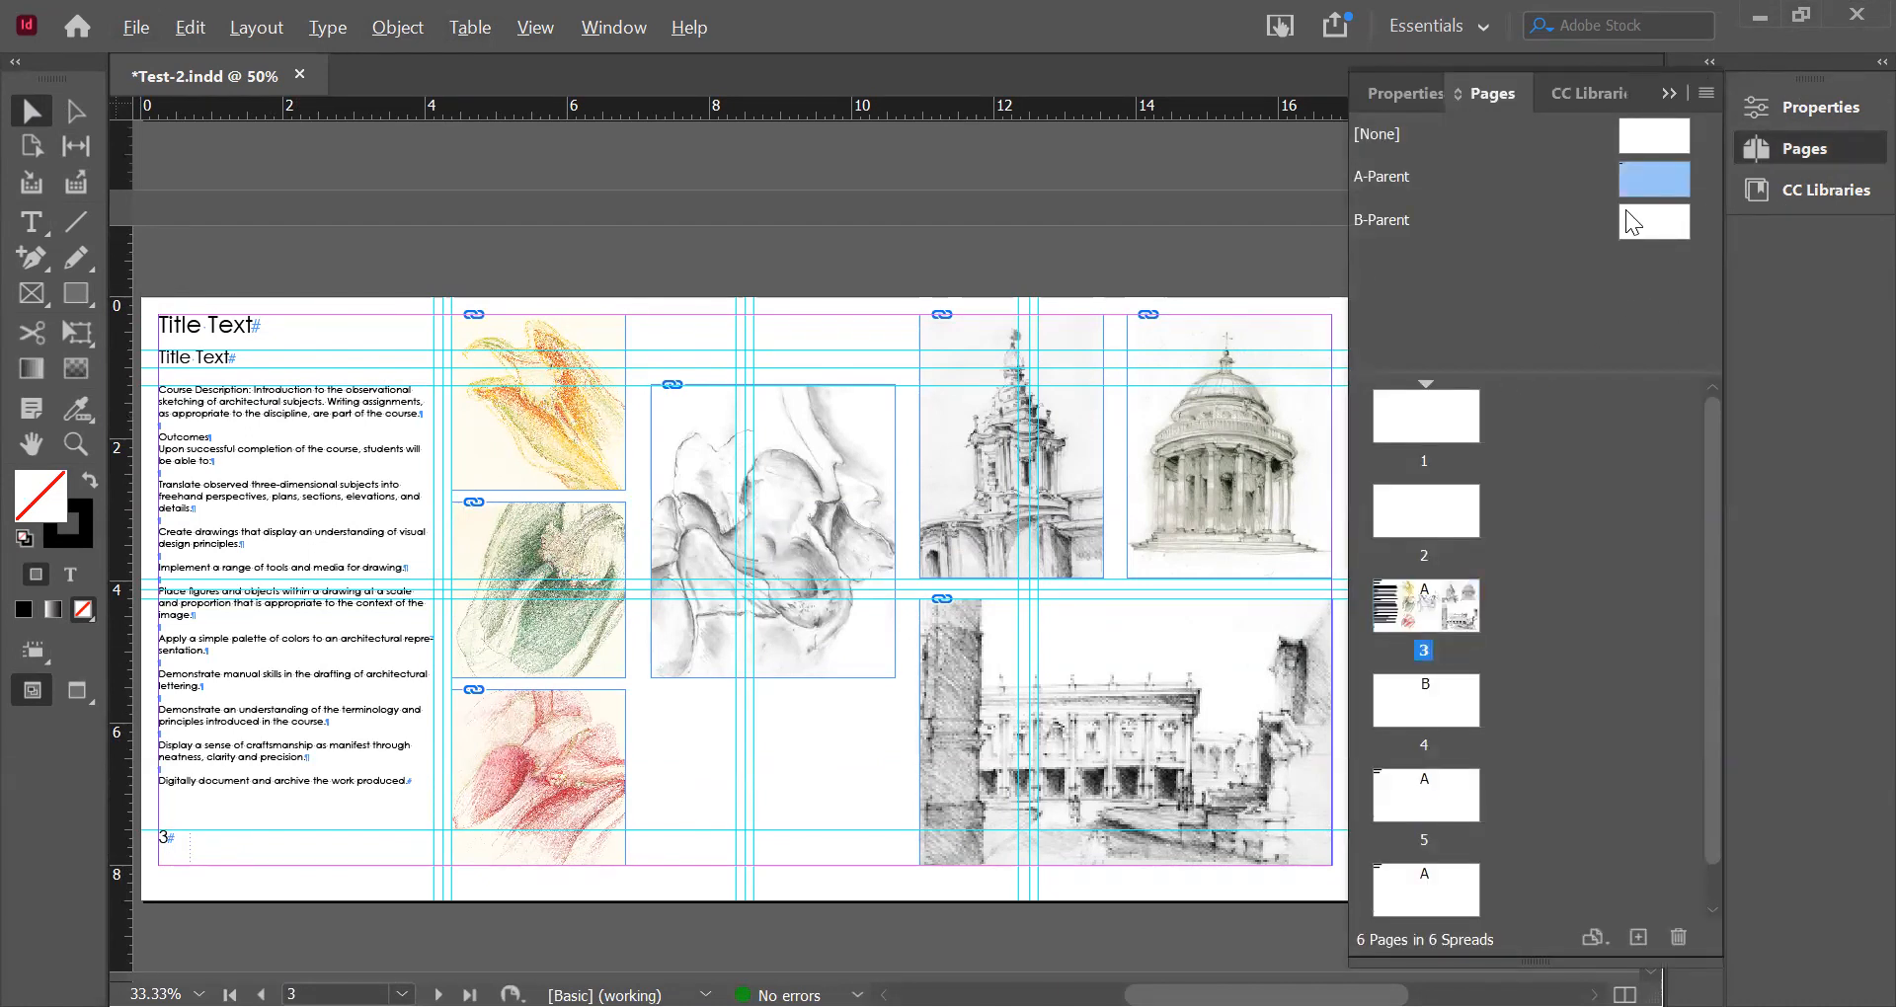
pyautogui.doubleClick(1641, 181)
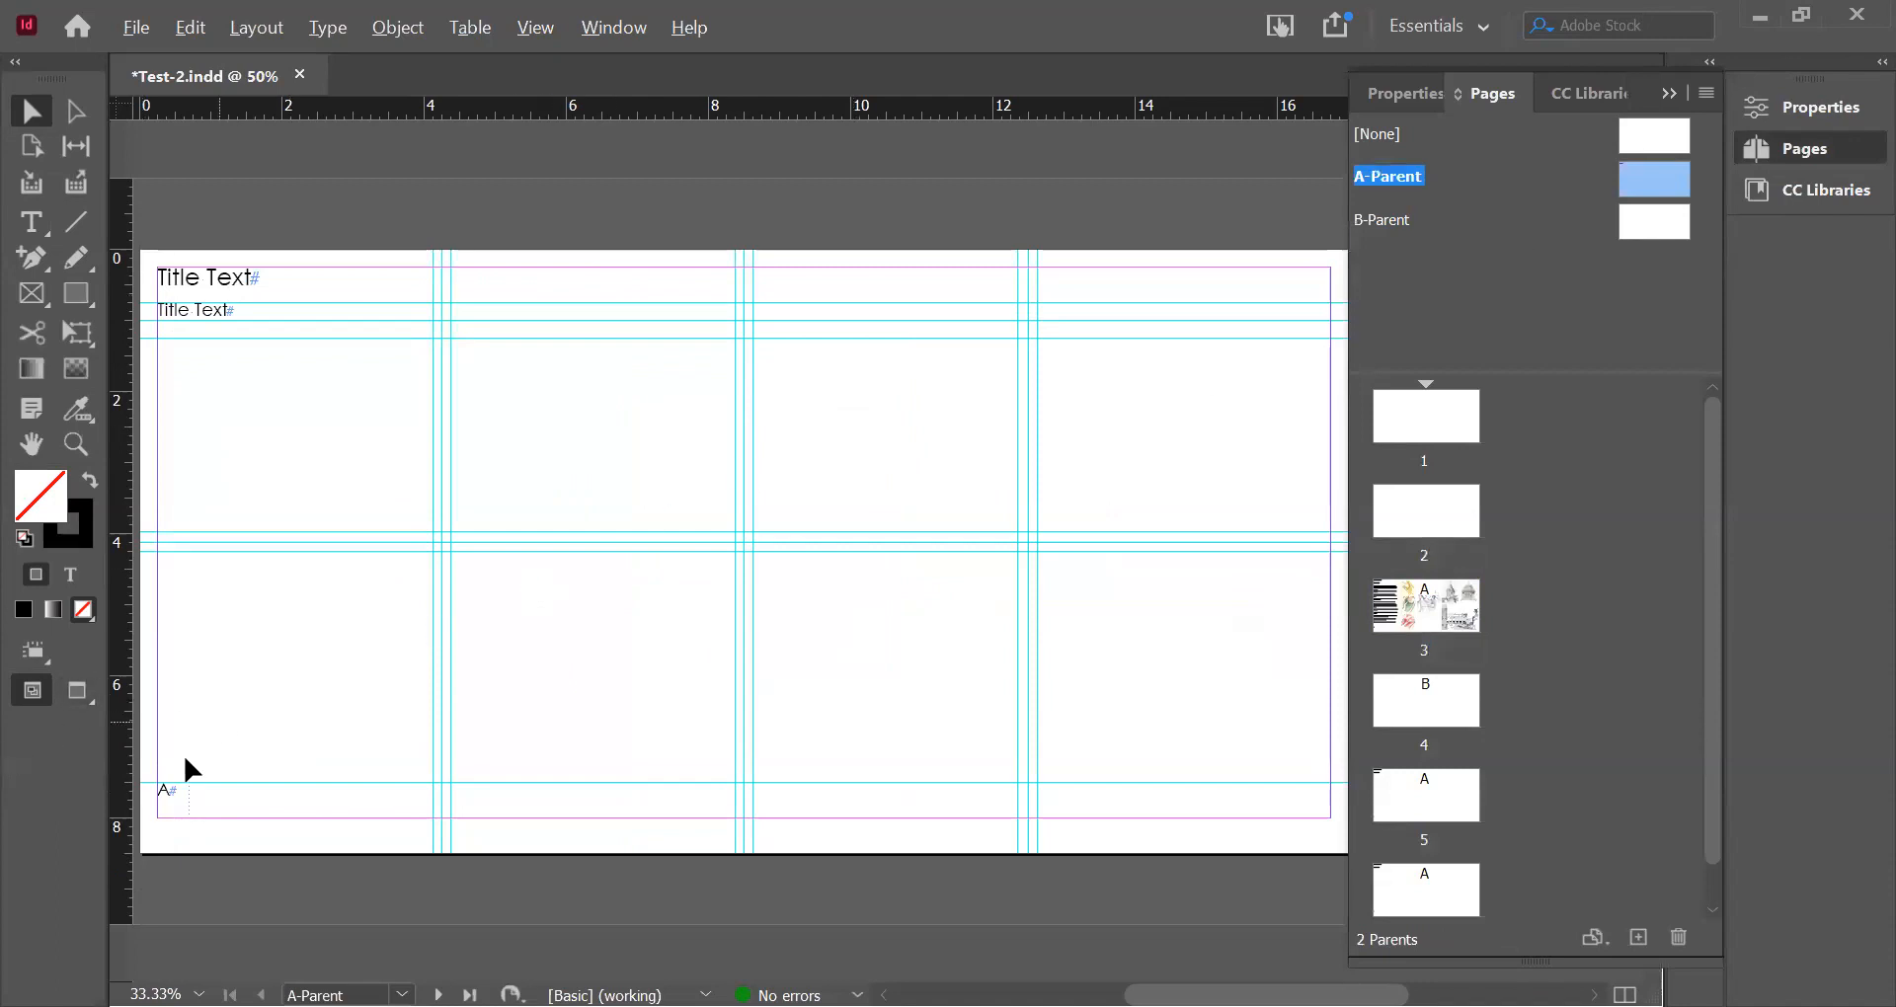
pyautogui.click(166, 791)
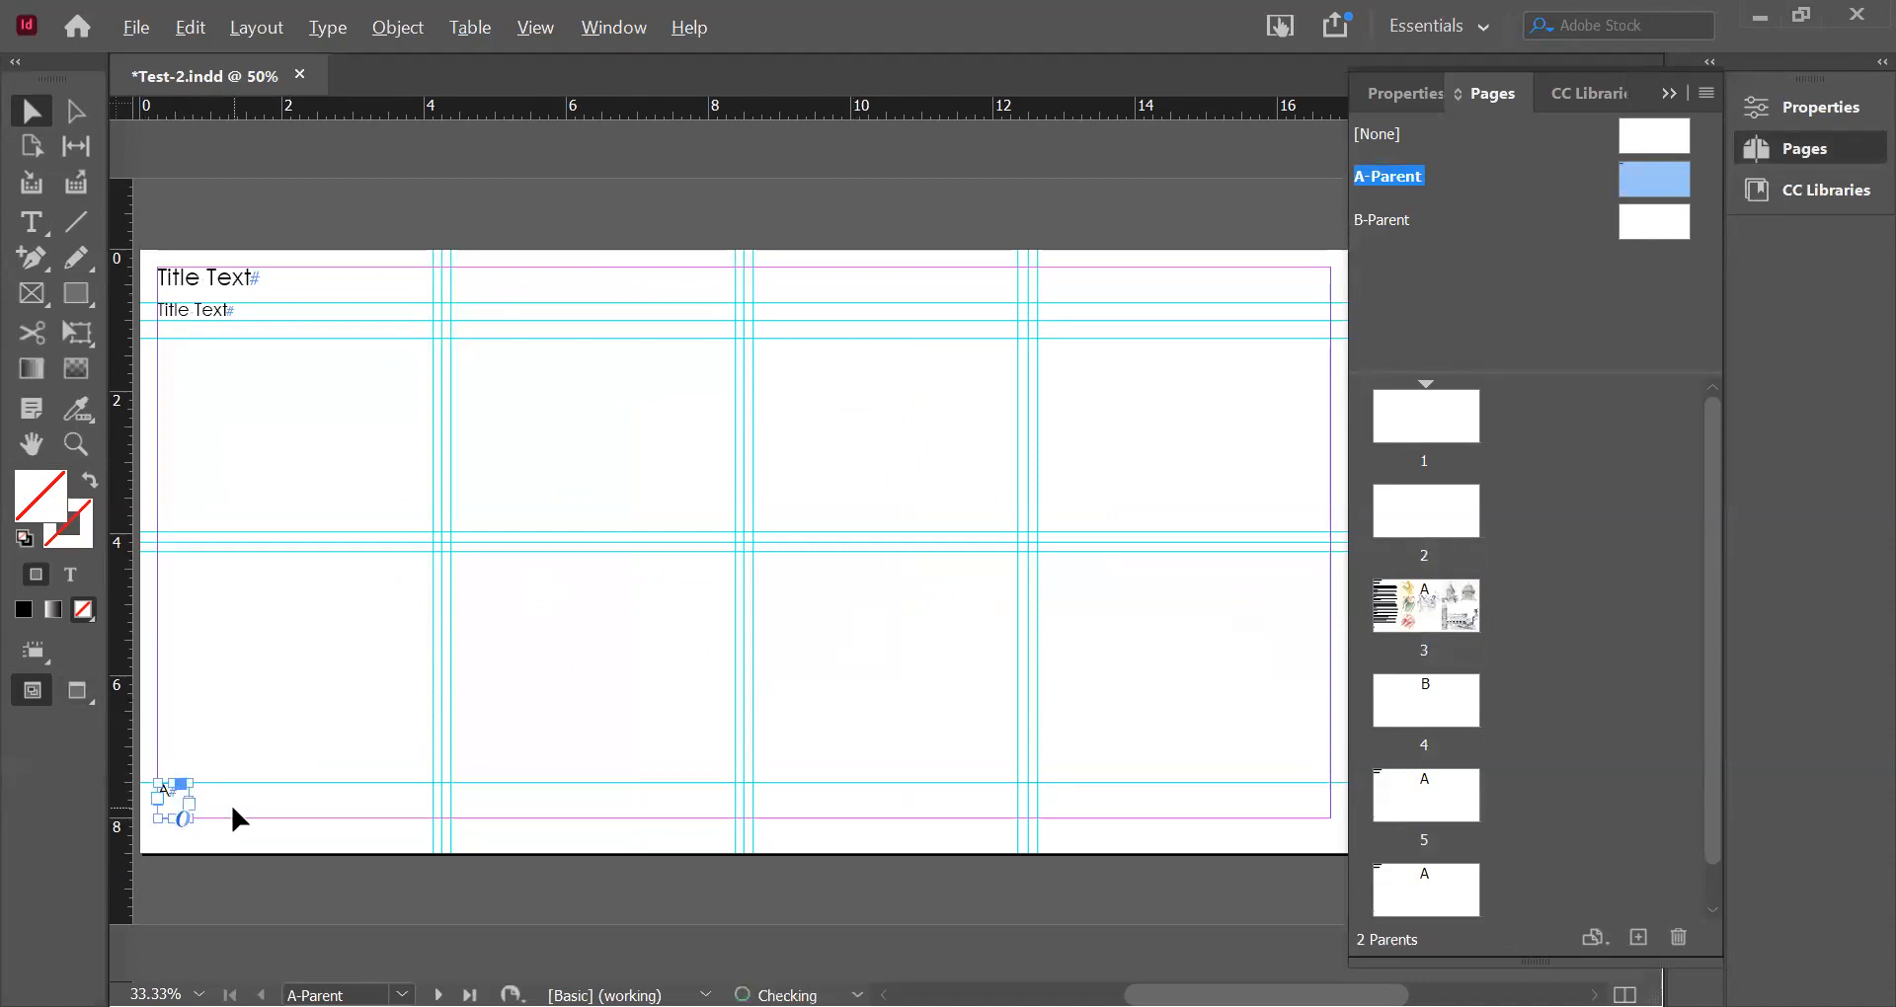
pyautogui.hotkey('shift', 'Down')
pyautogui.hotkey('shift', 'Down')
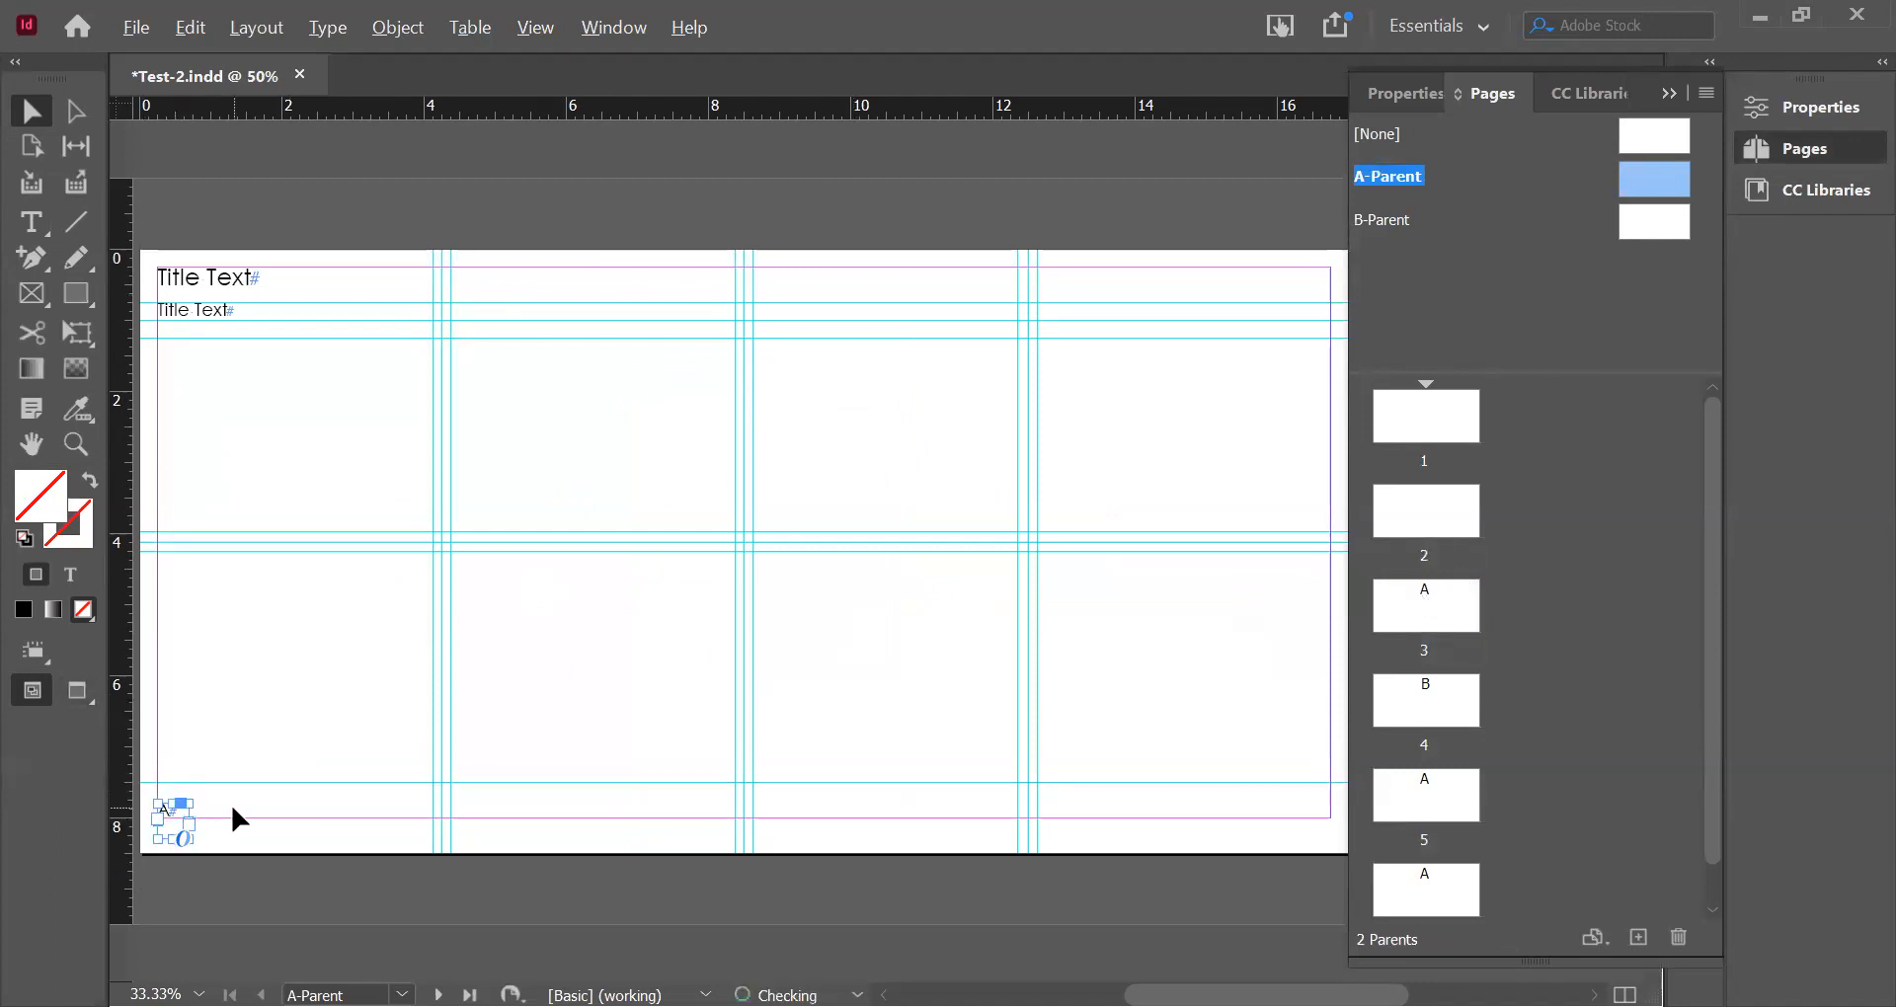
pyautogui.click(405, 474)
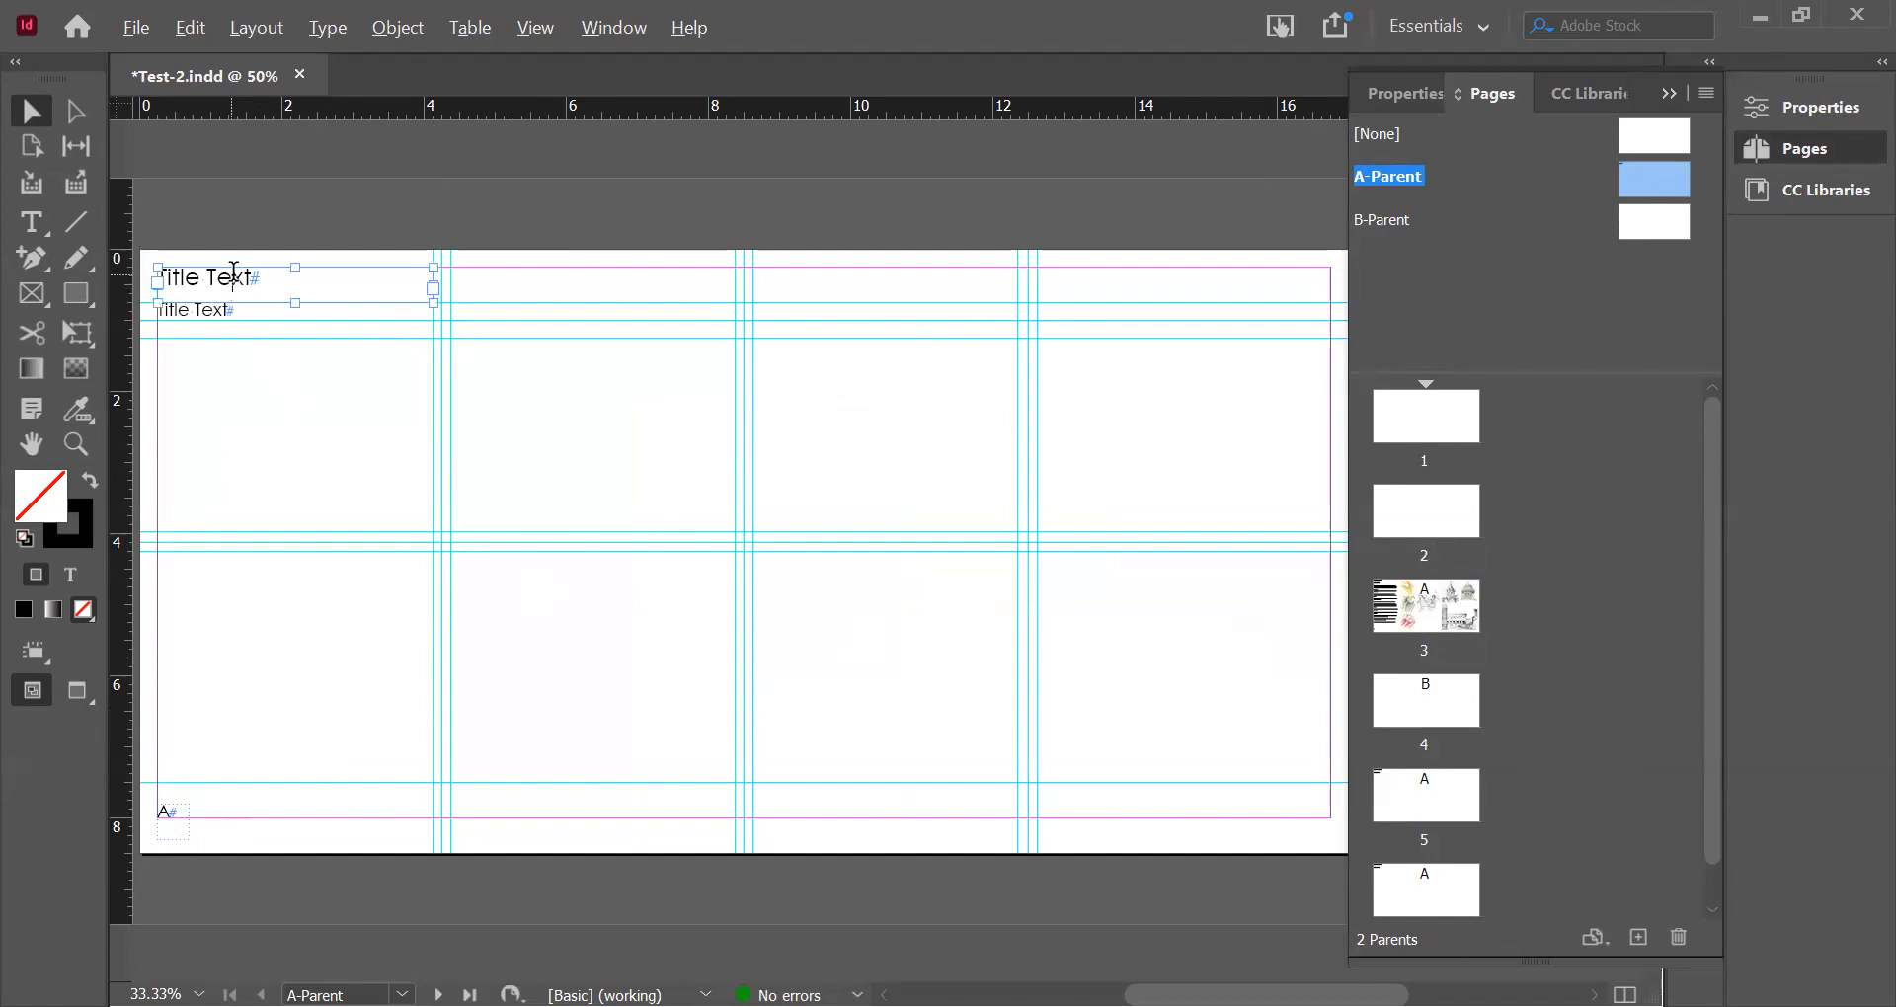
# - Increase the upper Title Text on A-Parent to 34 pt
pyautogui.doubleClick(254, 273)
pyautogui.moveTo(255, 272)
pyautogui.mouseDown()
pyautogui.moveTo(147, 270)
pyautogui.moveTo(304, 231)
pyautogui.moveTo(1307, 431)
pyautogui.moveTo(498, 312)
pyautogui.moveTo(478, 230)
pyautogui.mouseUp()
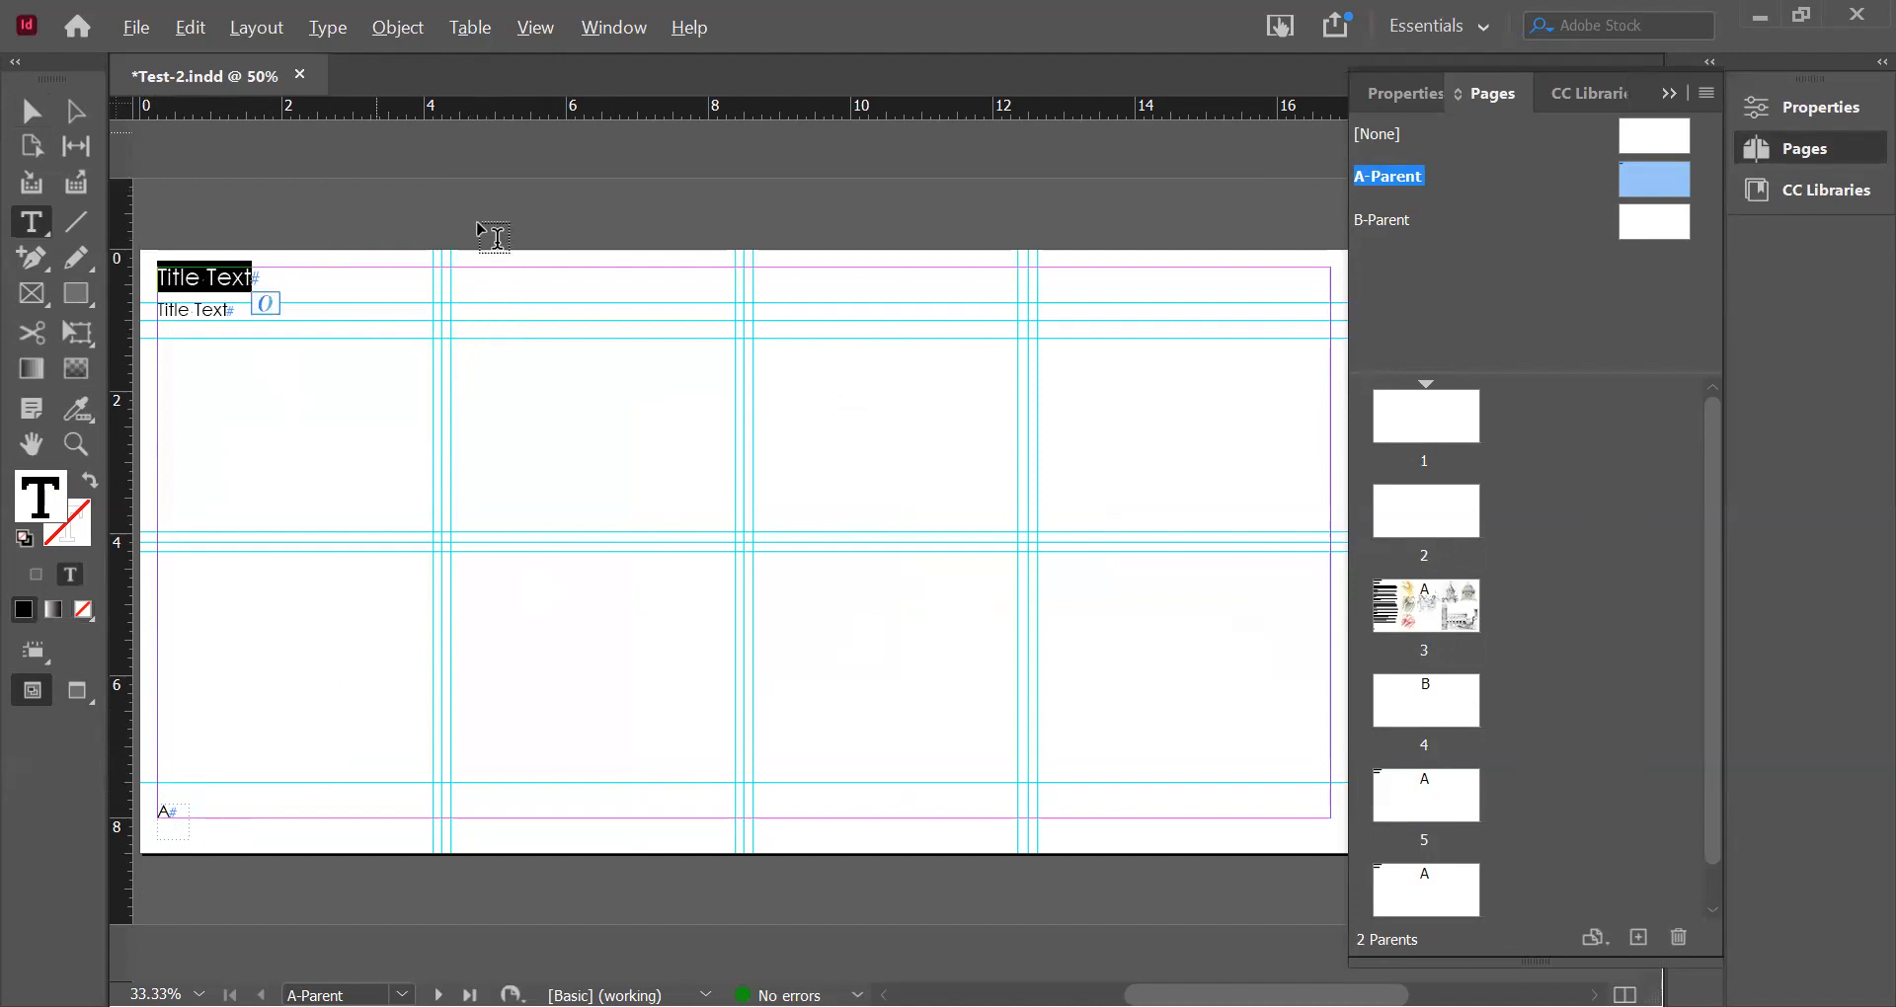
pyautogui.click(1794, 117)
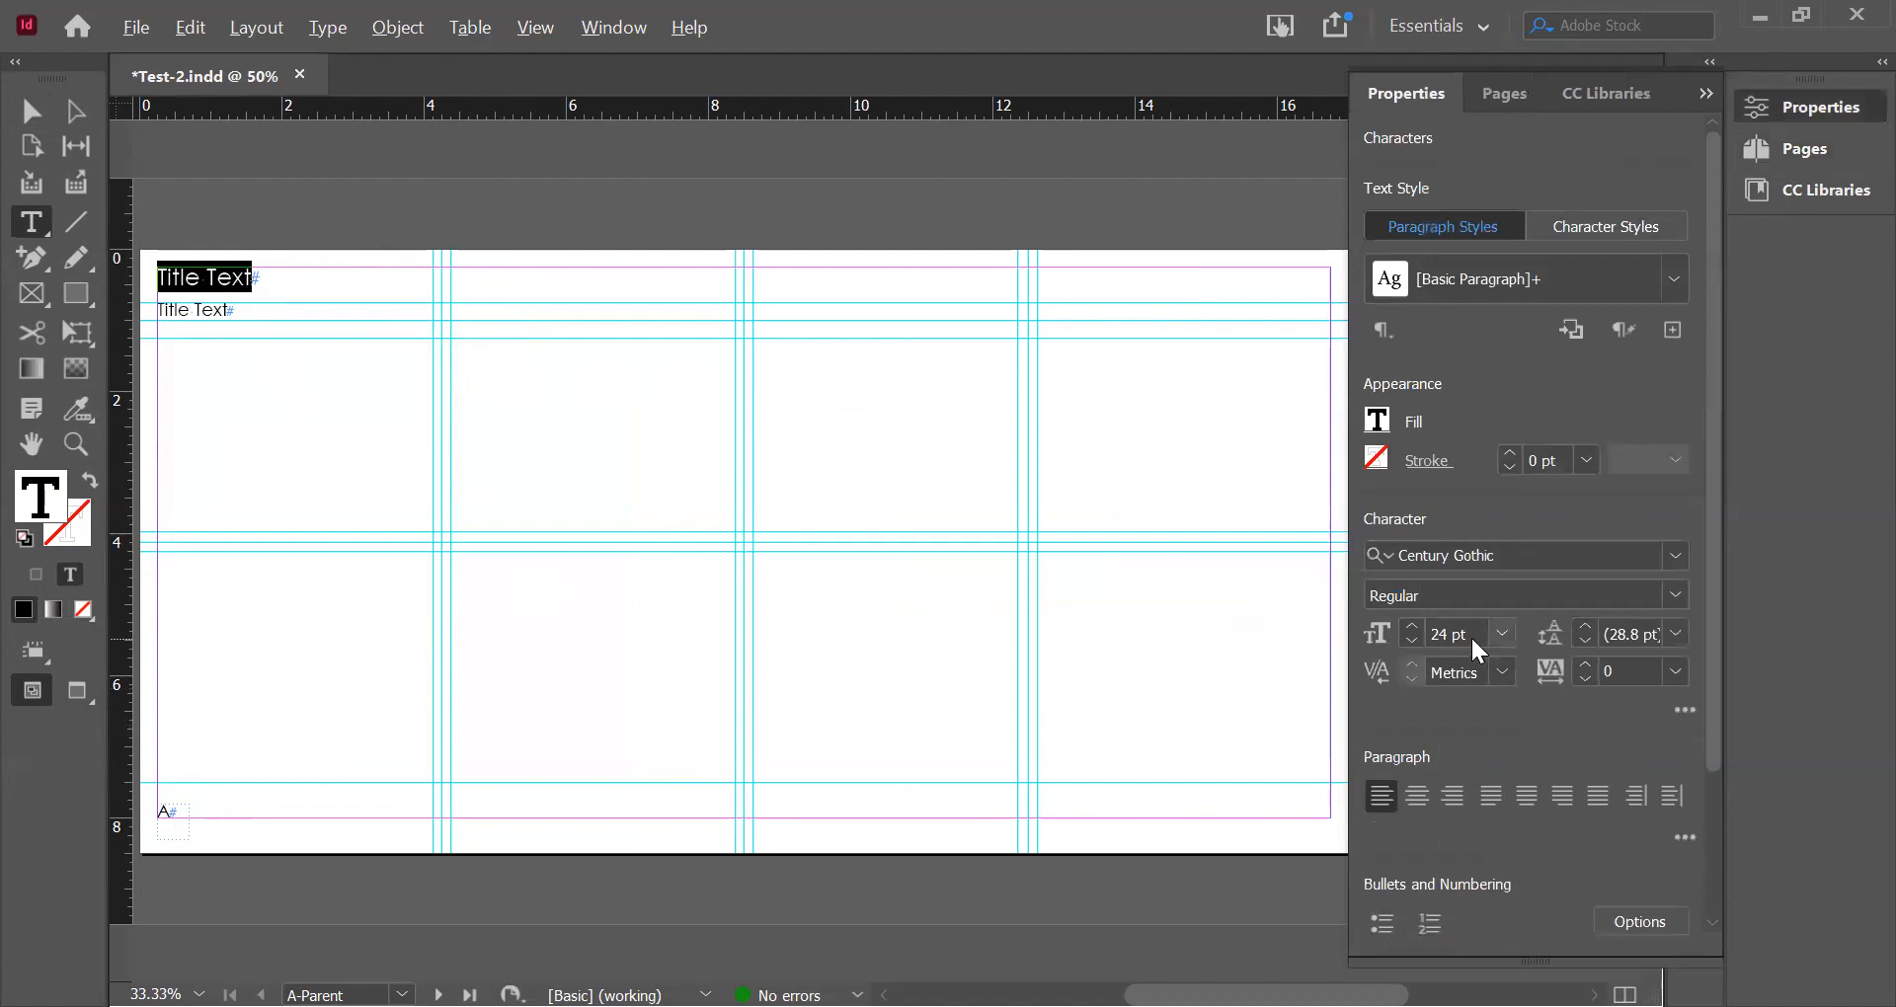
pyautogui.click(1412, 628)
pyautogui.click(1412, 628)
pyautogui.click(1412, 627)
pyautogui.click(1412, 628)
pyautogui.click(1412, 628)
pyautogui.click(1412, 628)
pyautogui.click(1412, 628)
pyautogui.click(1412, 628)
pyautogui.click(1412, 628)
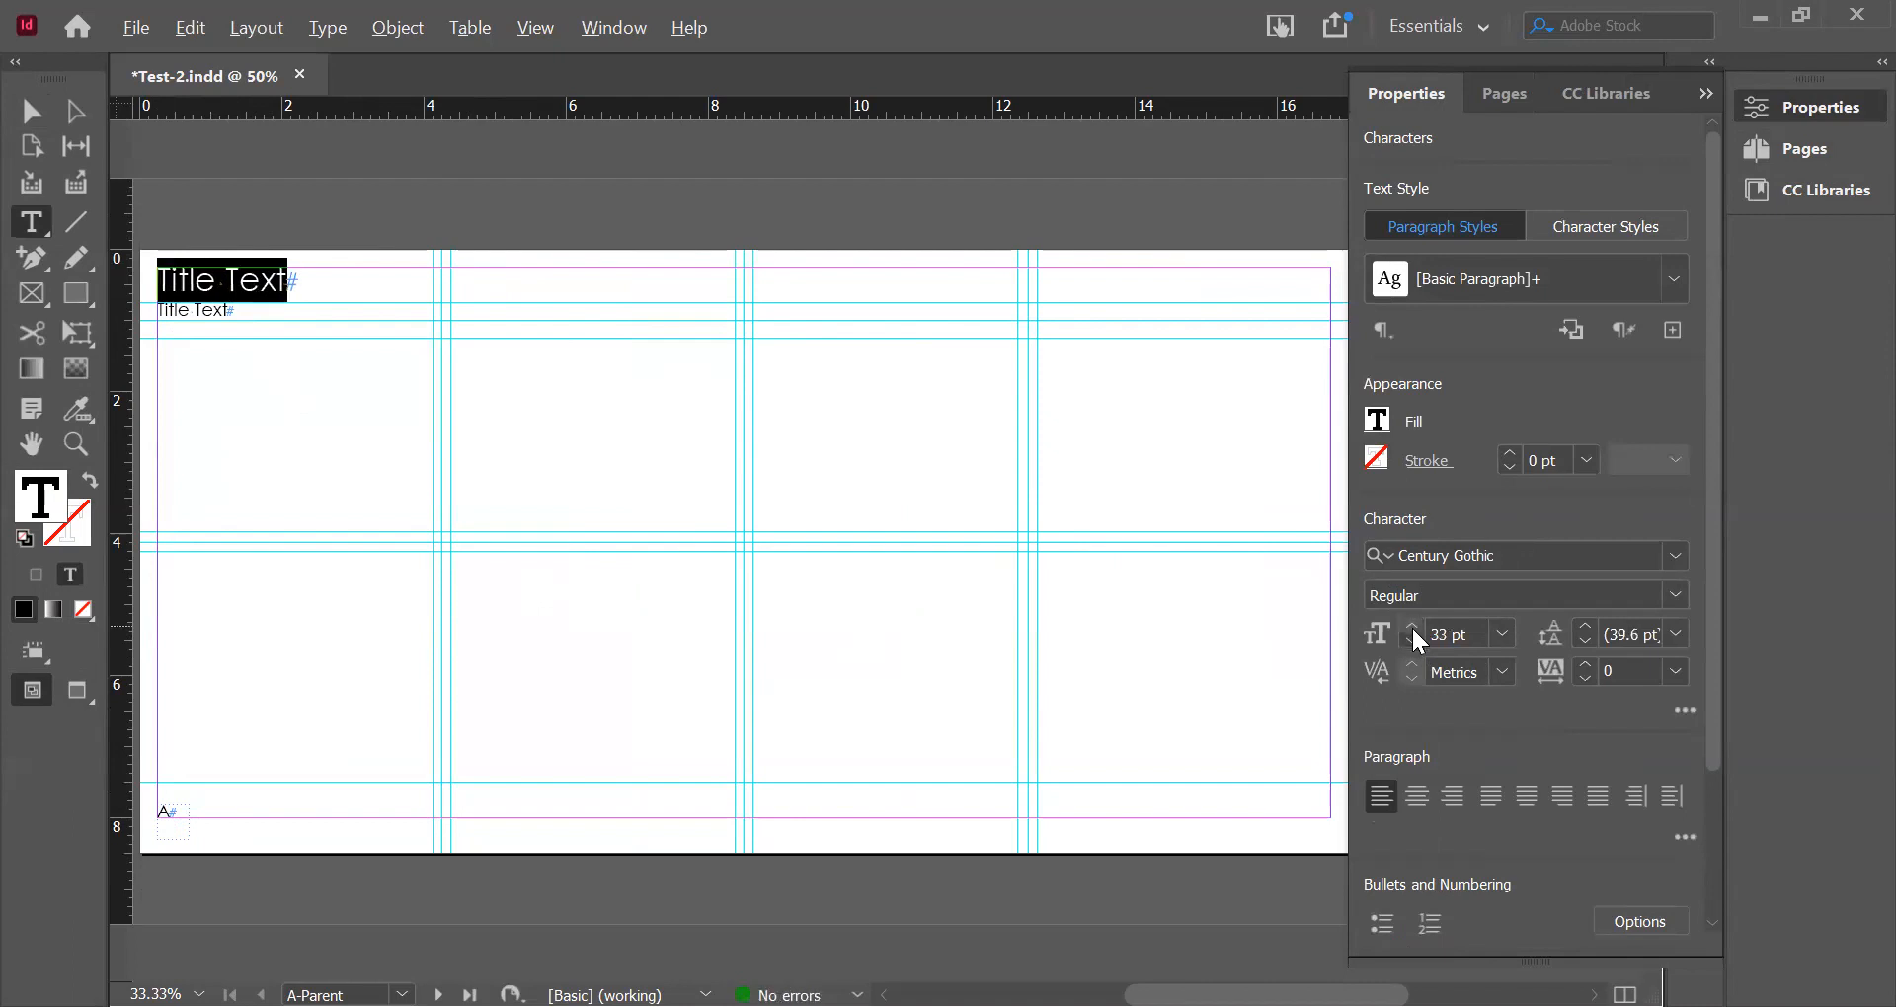
pyautogui.click(1412, 628)
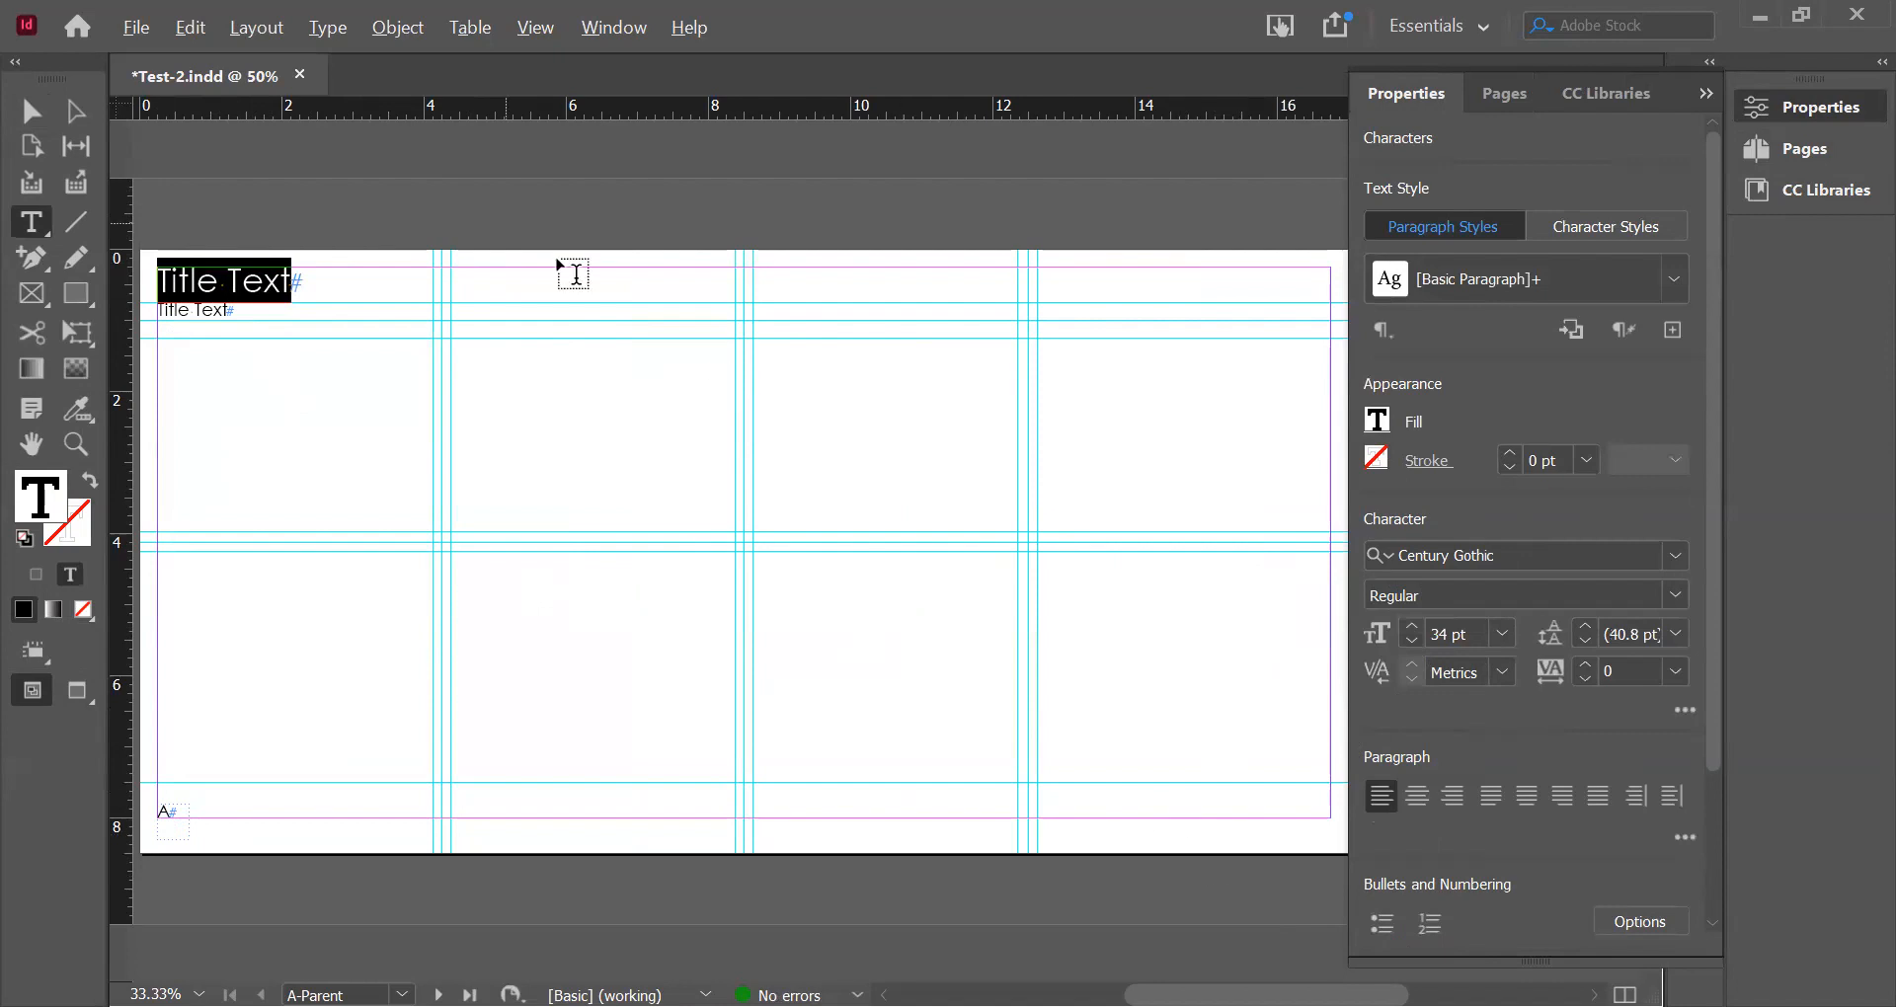
pyautogui.press('Escape')
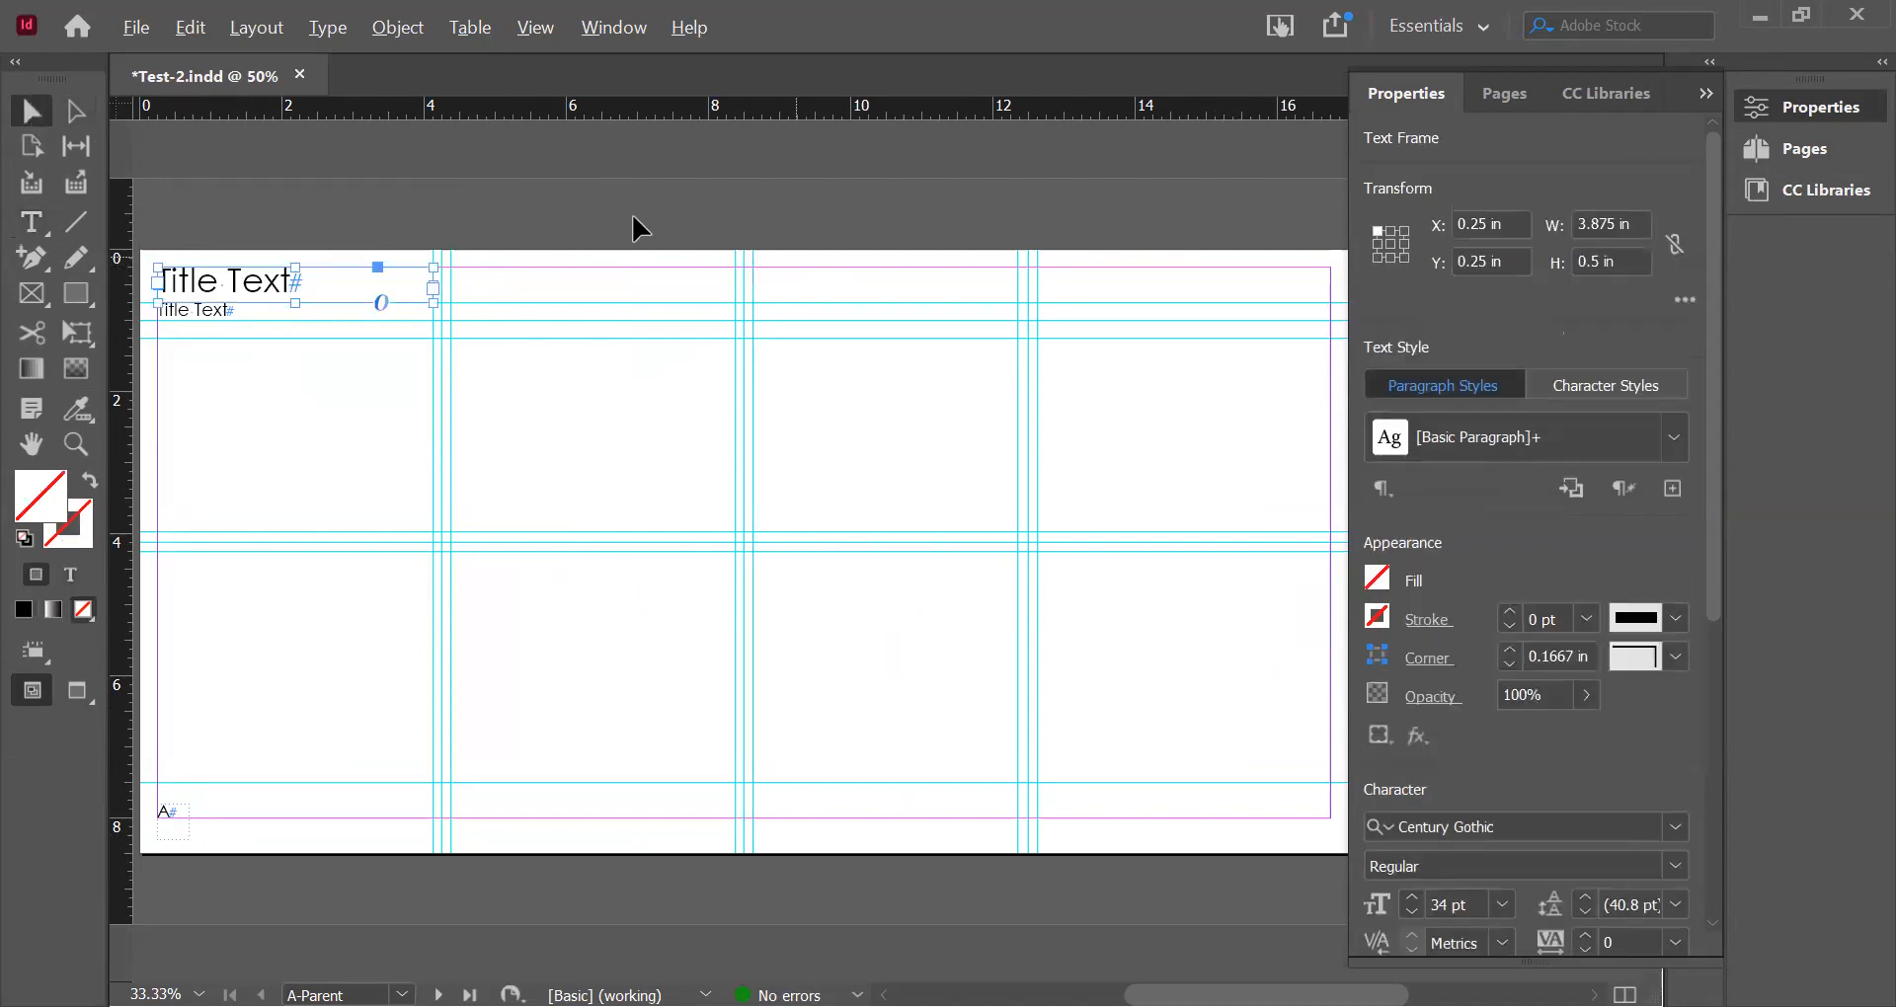
# - Select the upper Title Text and create a new swatch for its fill based on [Black]
pyautogui.doubleClick(288, 285)
pyautogui.tripleClick(287, 284)
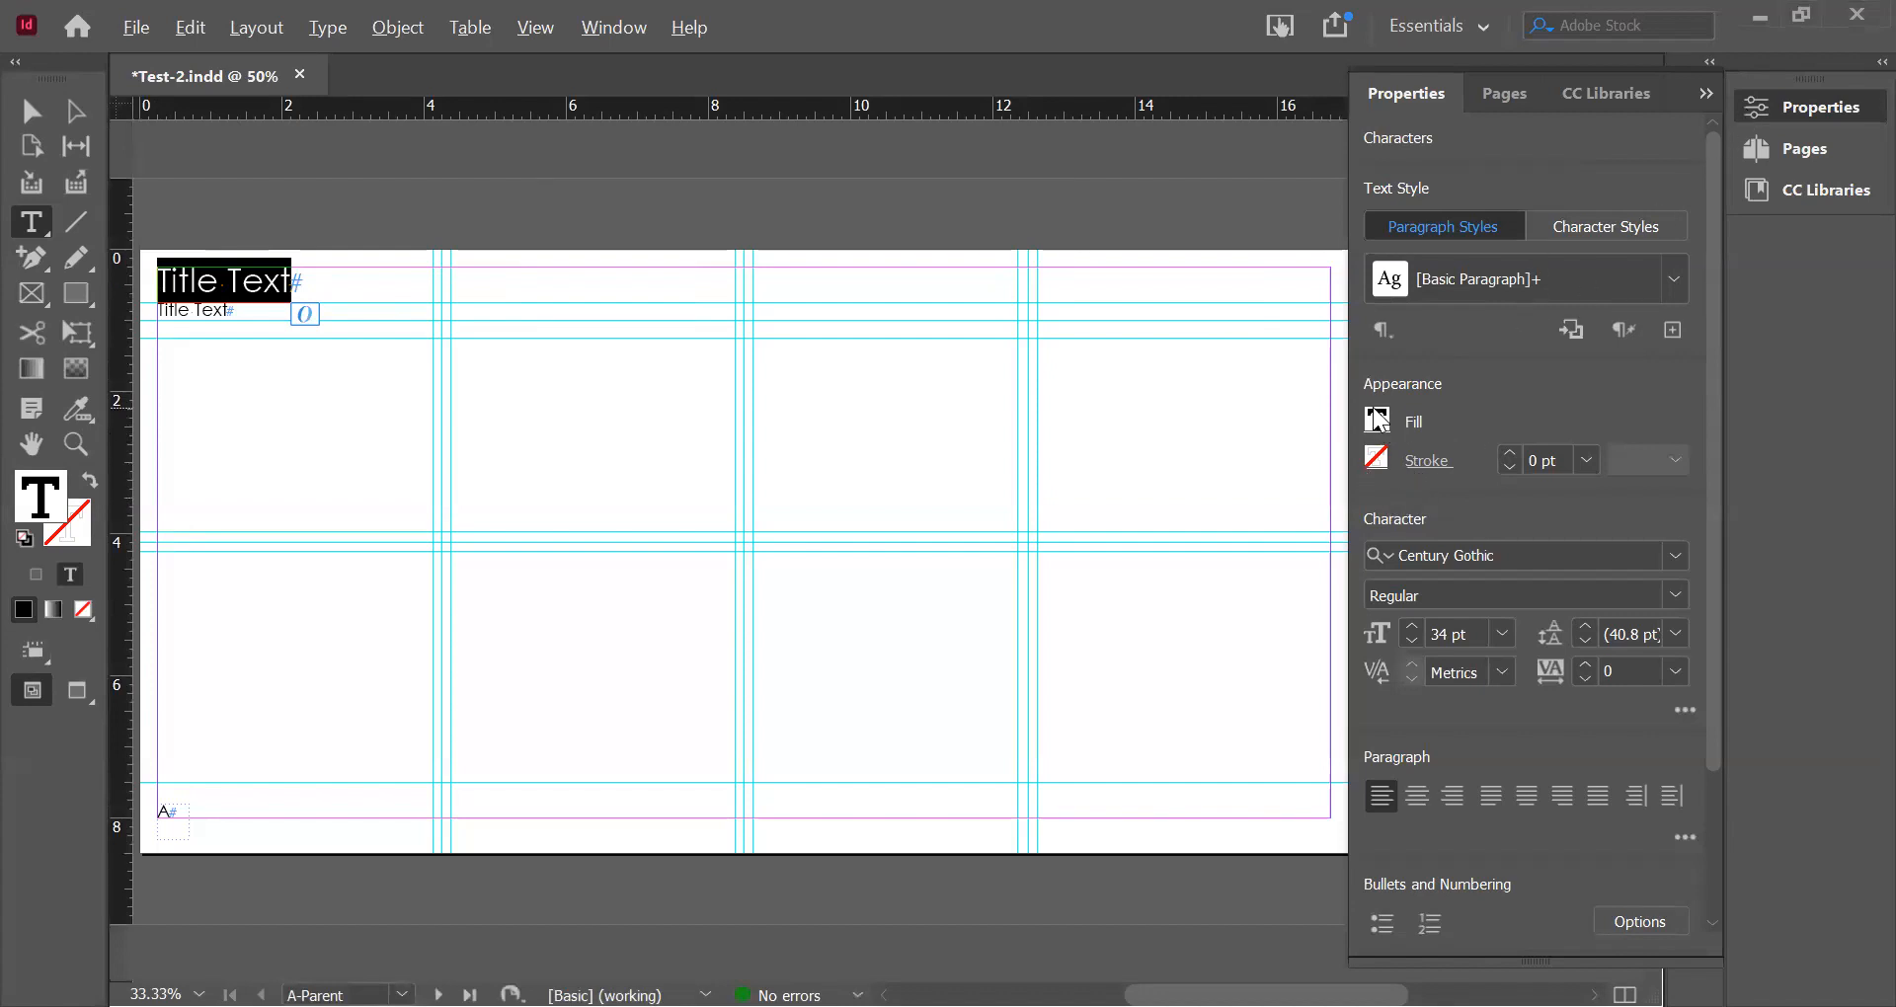
pyautogui.click(1413, 424)
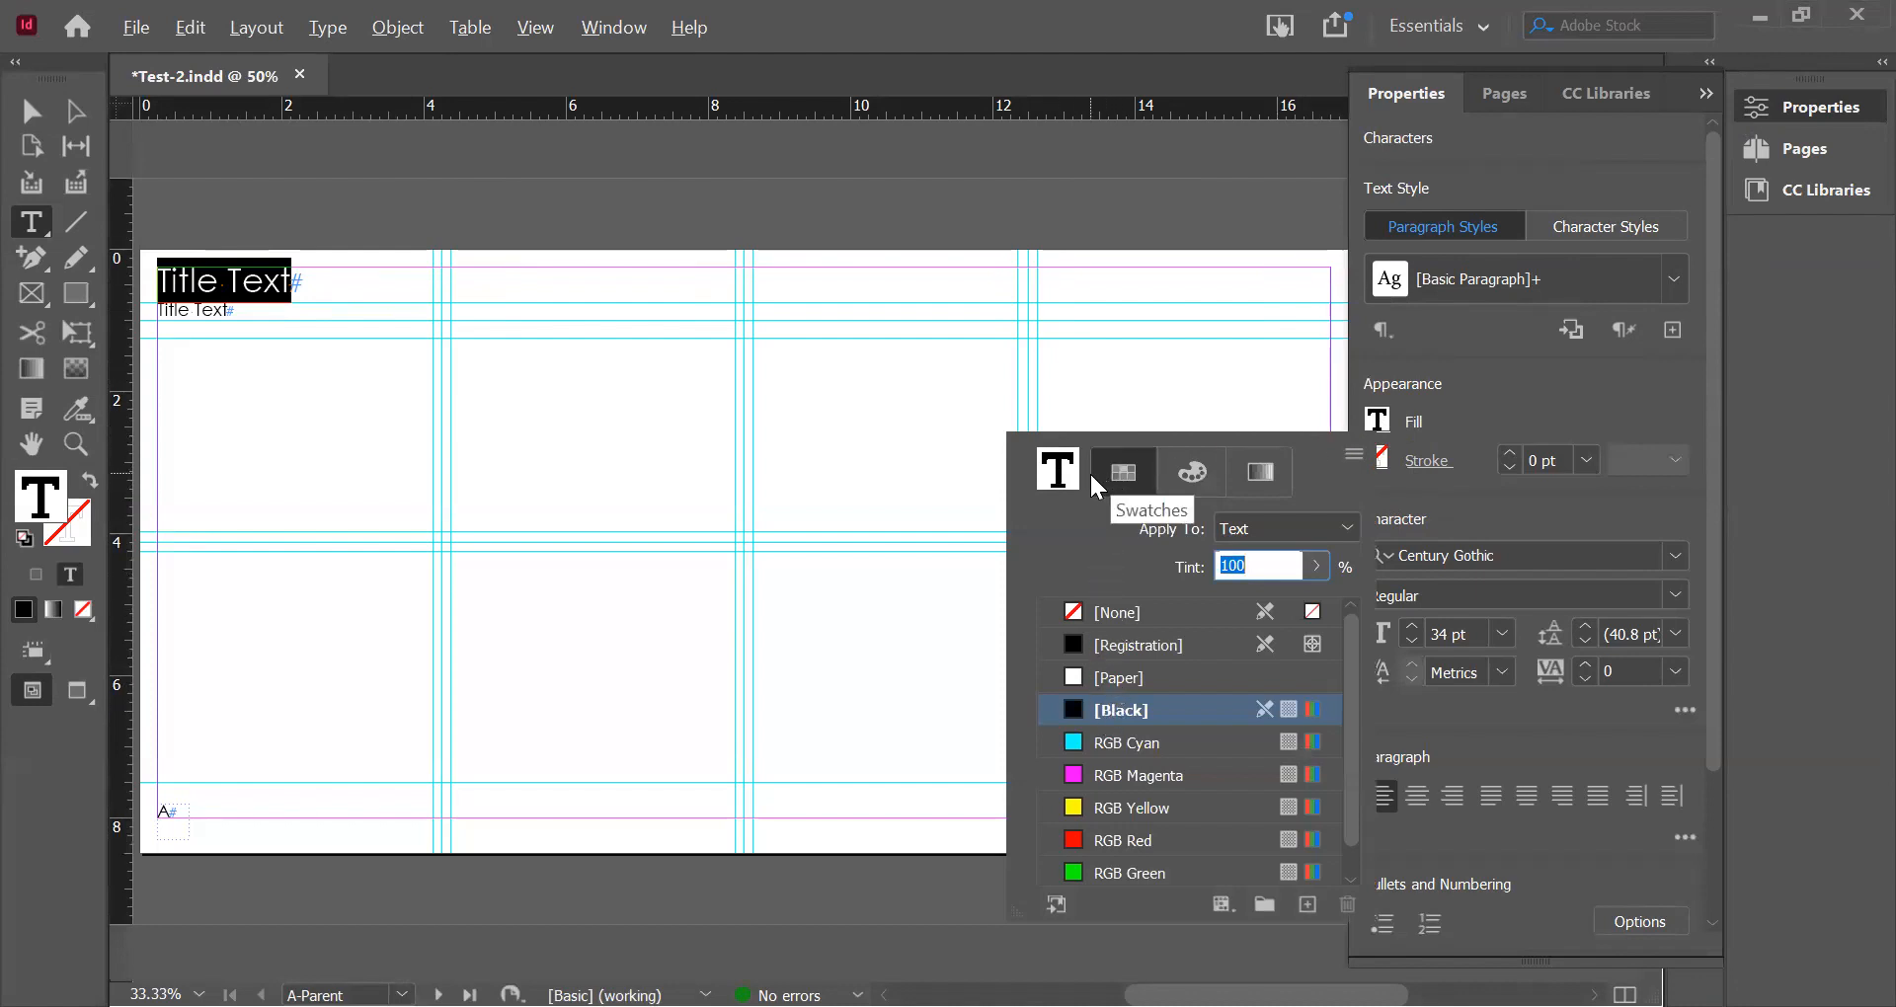
pyautogui.scroll(-1, 1086, 743)
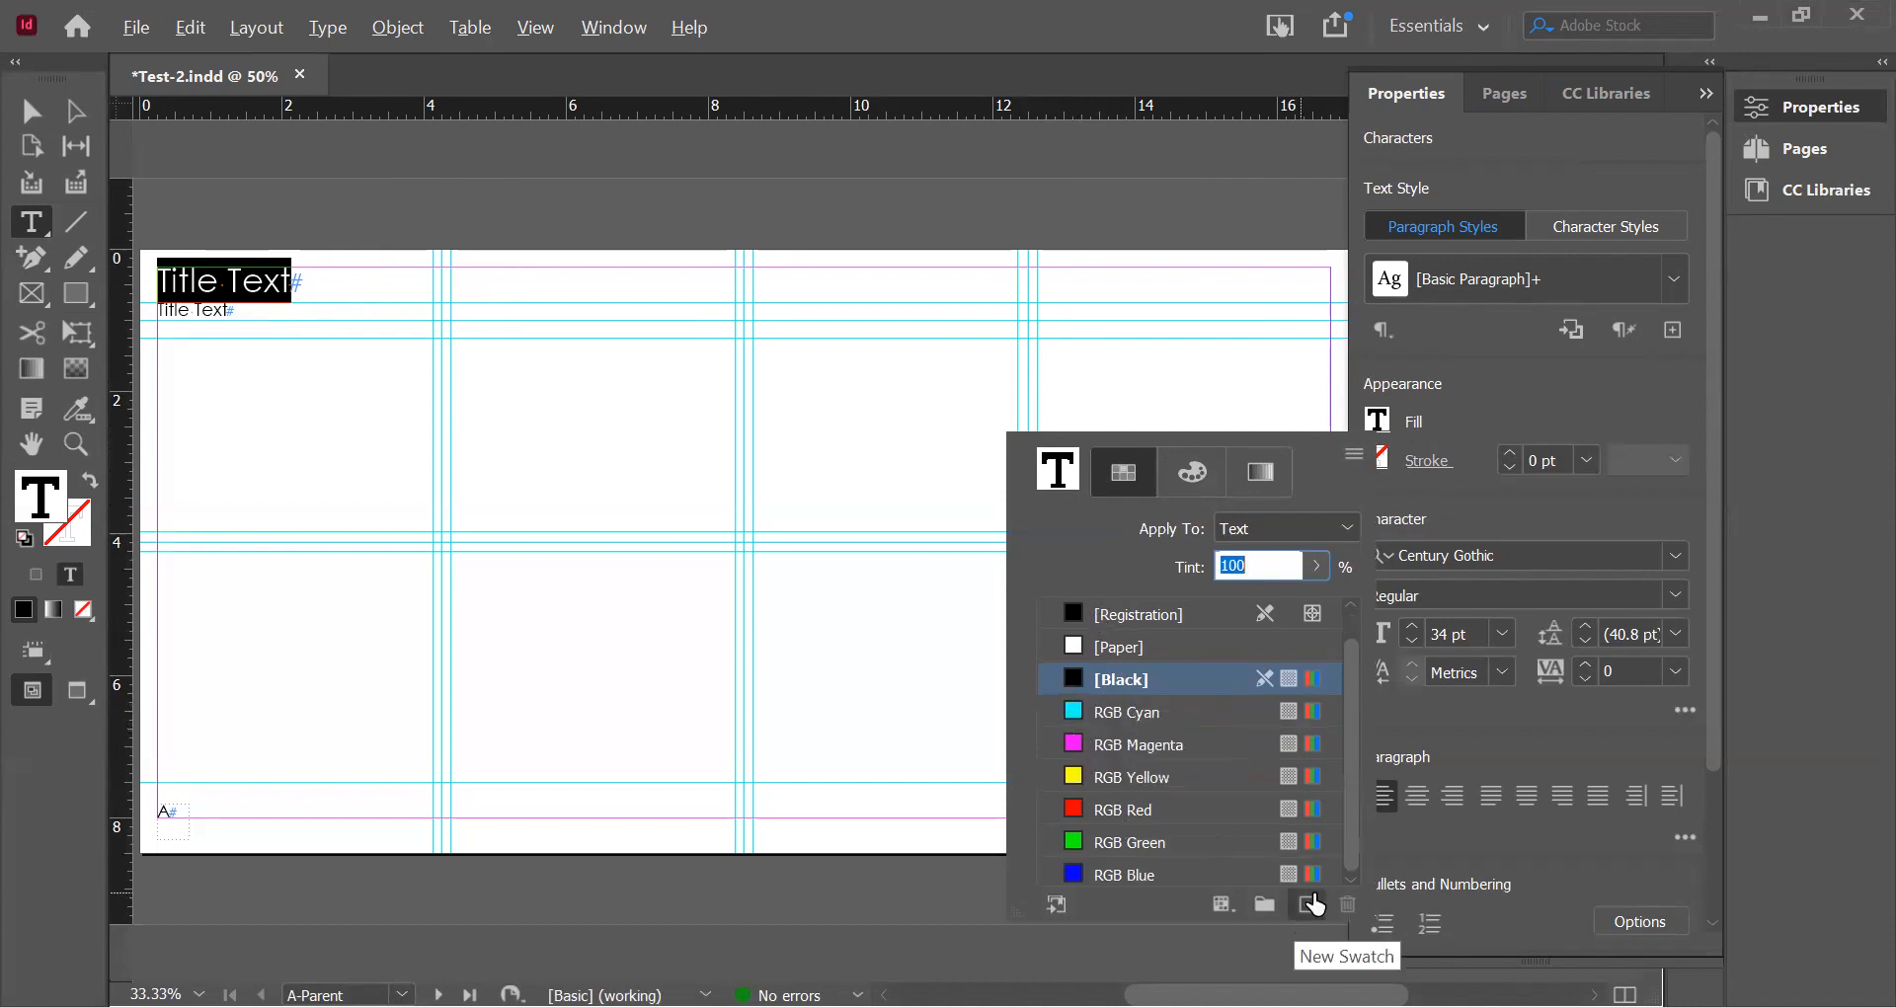
pyautogui.click(1309, 907)
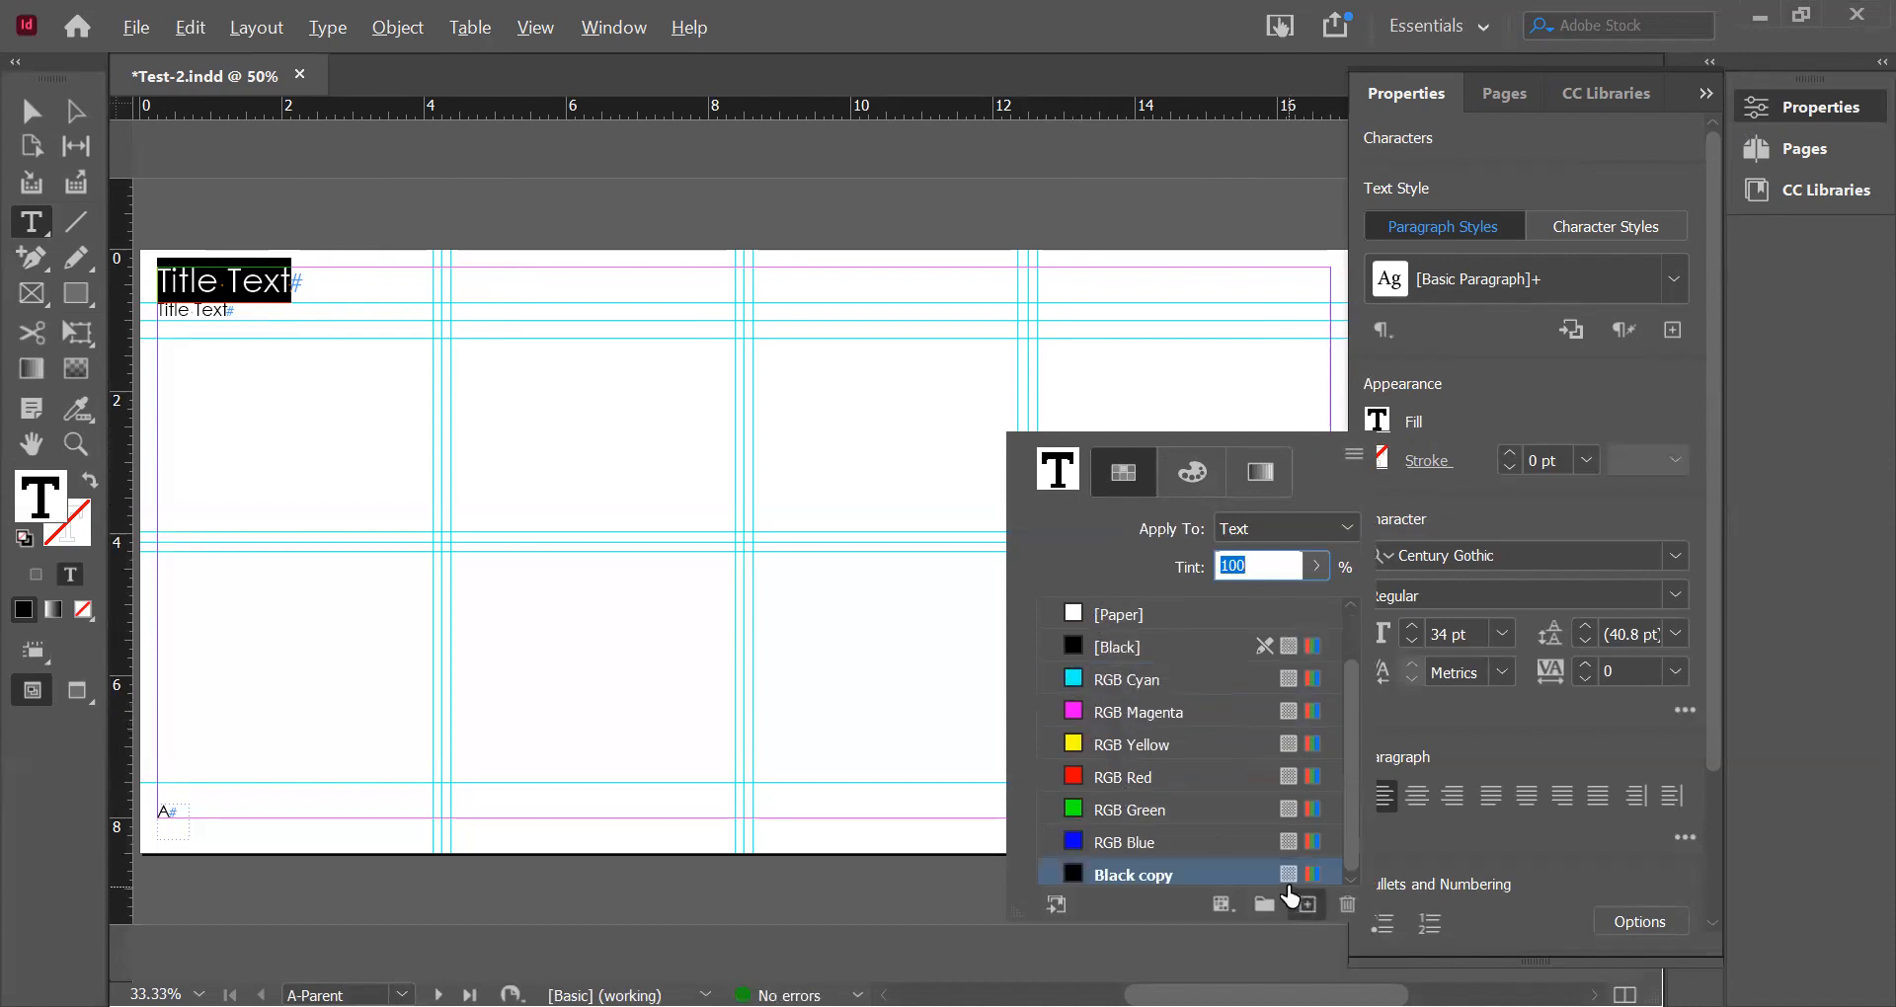
# - Set the new swatch's colour to hex bbbbbb to make the title text light gray
pyautogui.doubleClick(1076, 875)
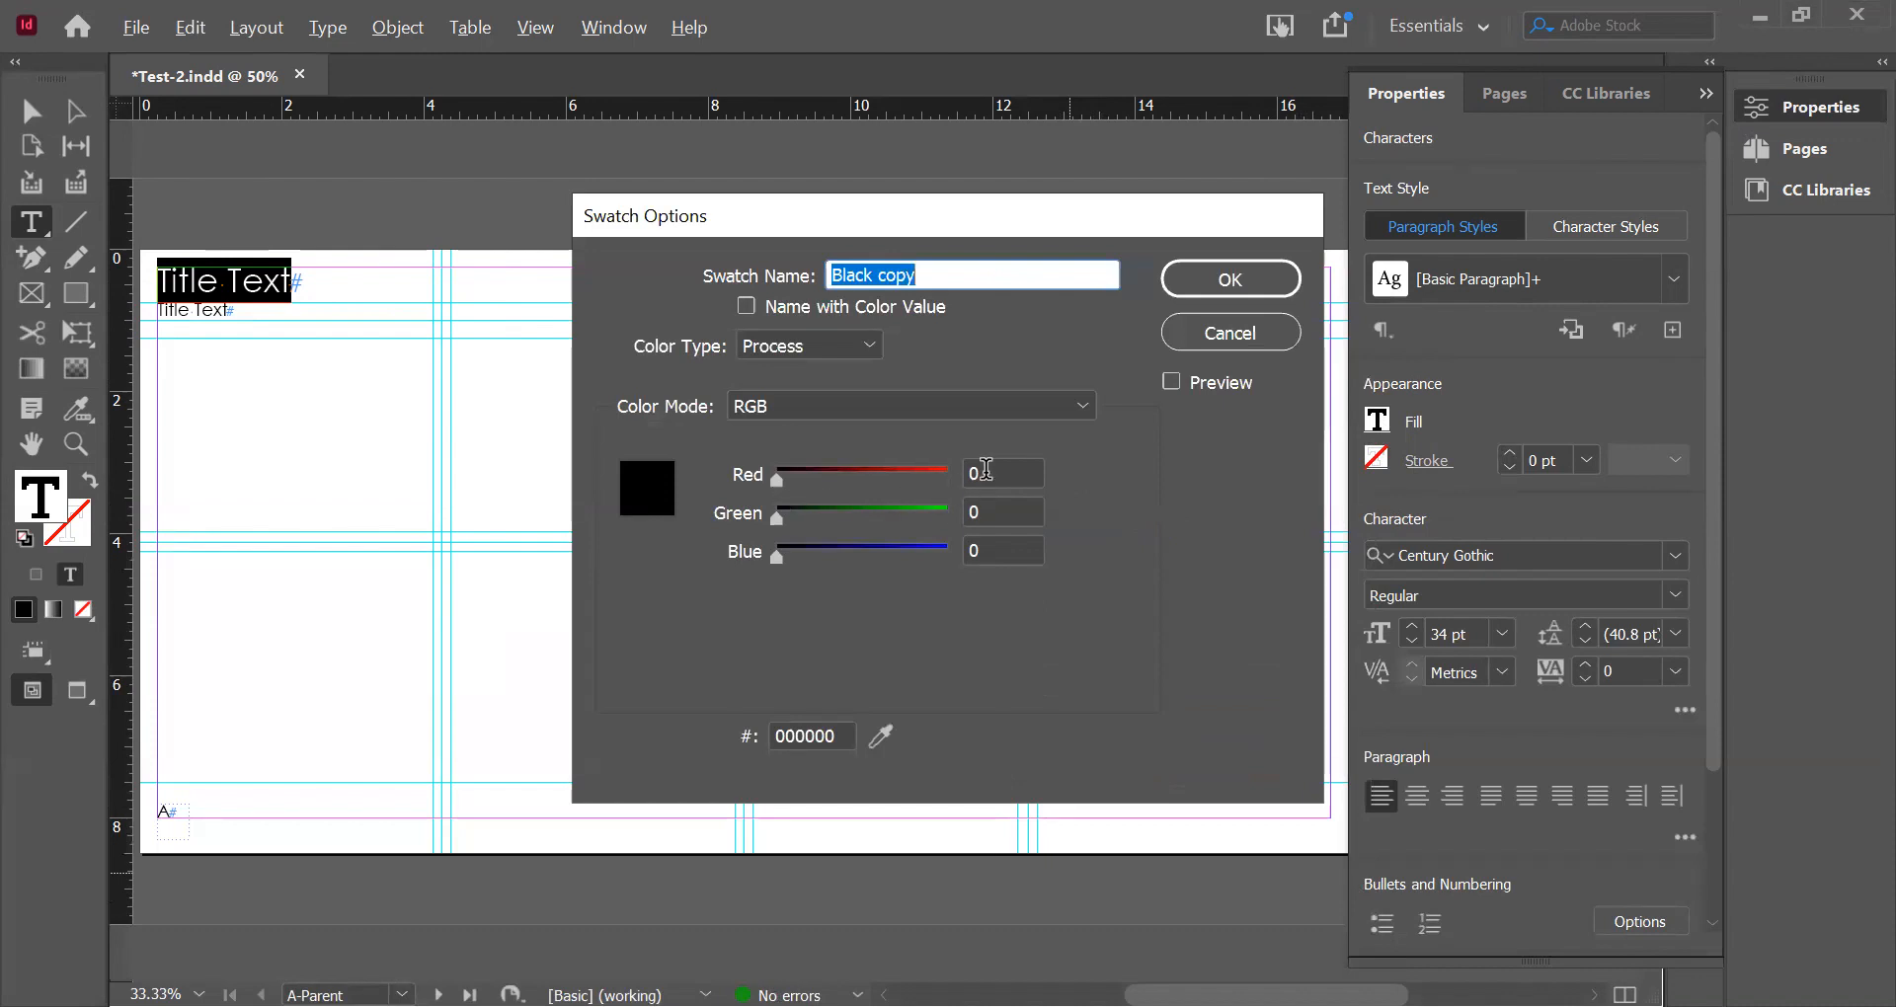
pyautogui.click(1230, 333)
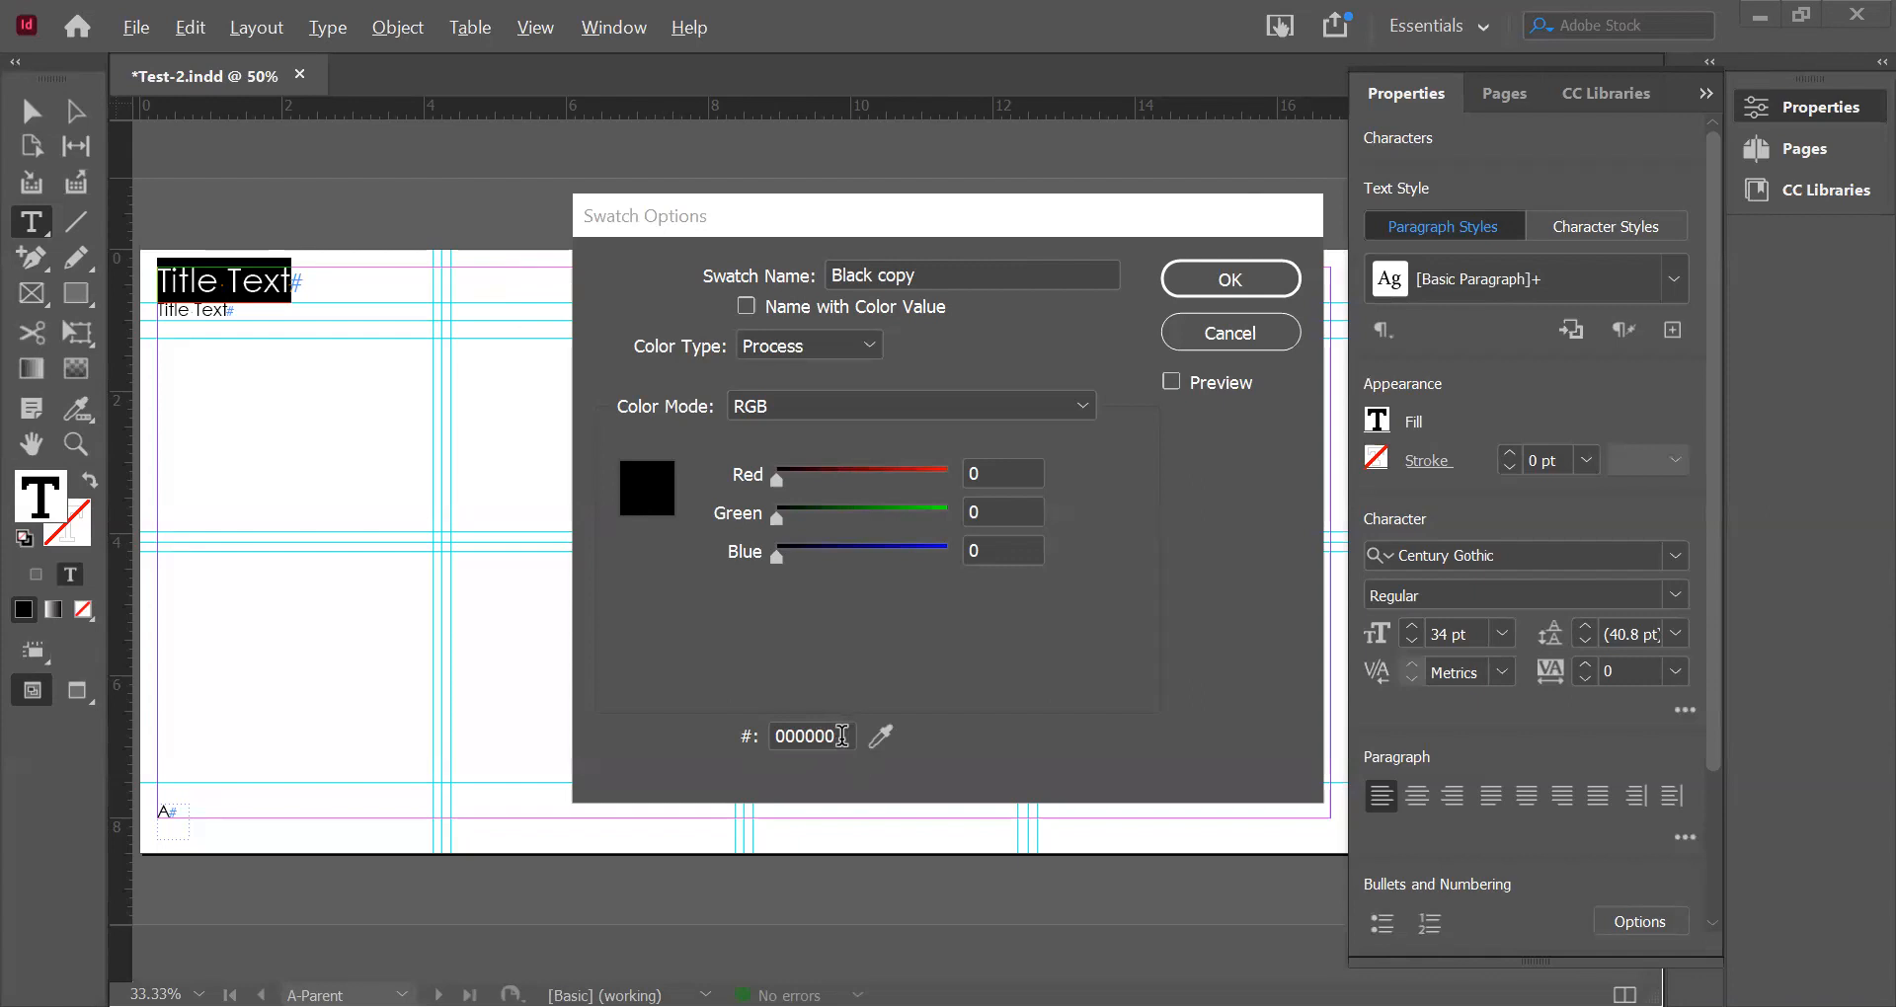
pyautogui.click(841, 735)
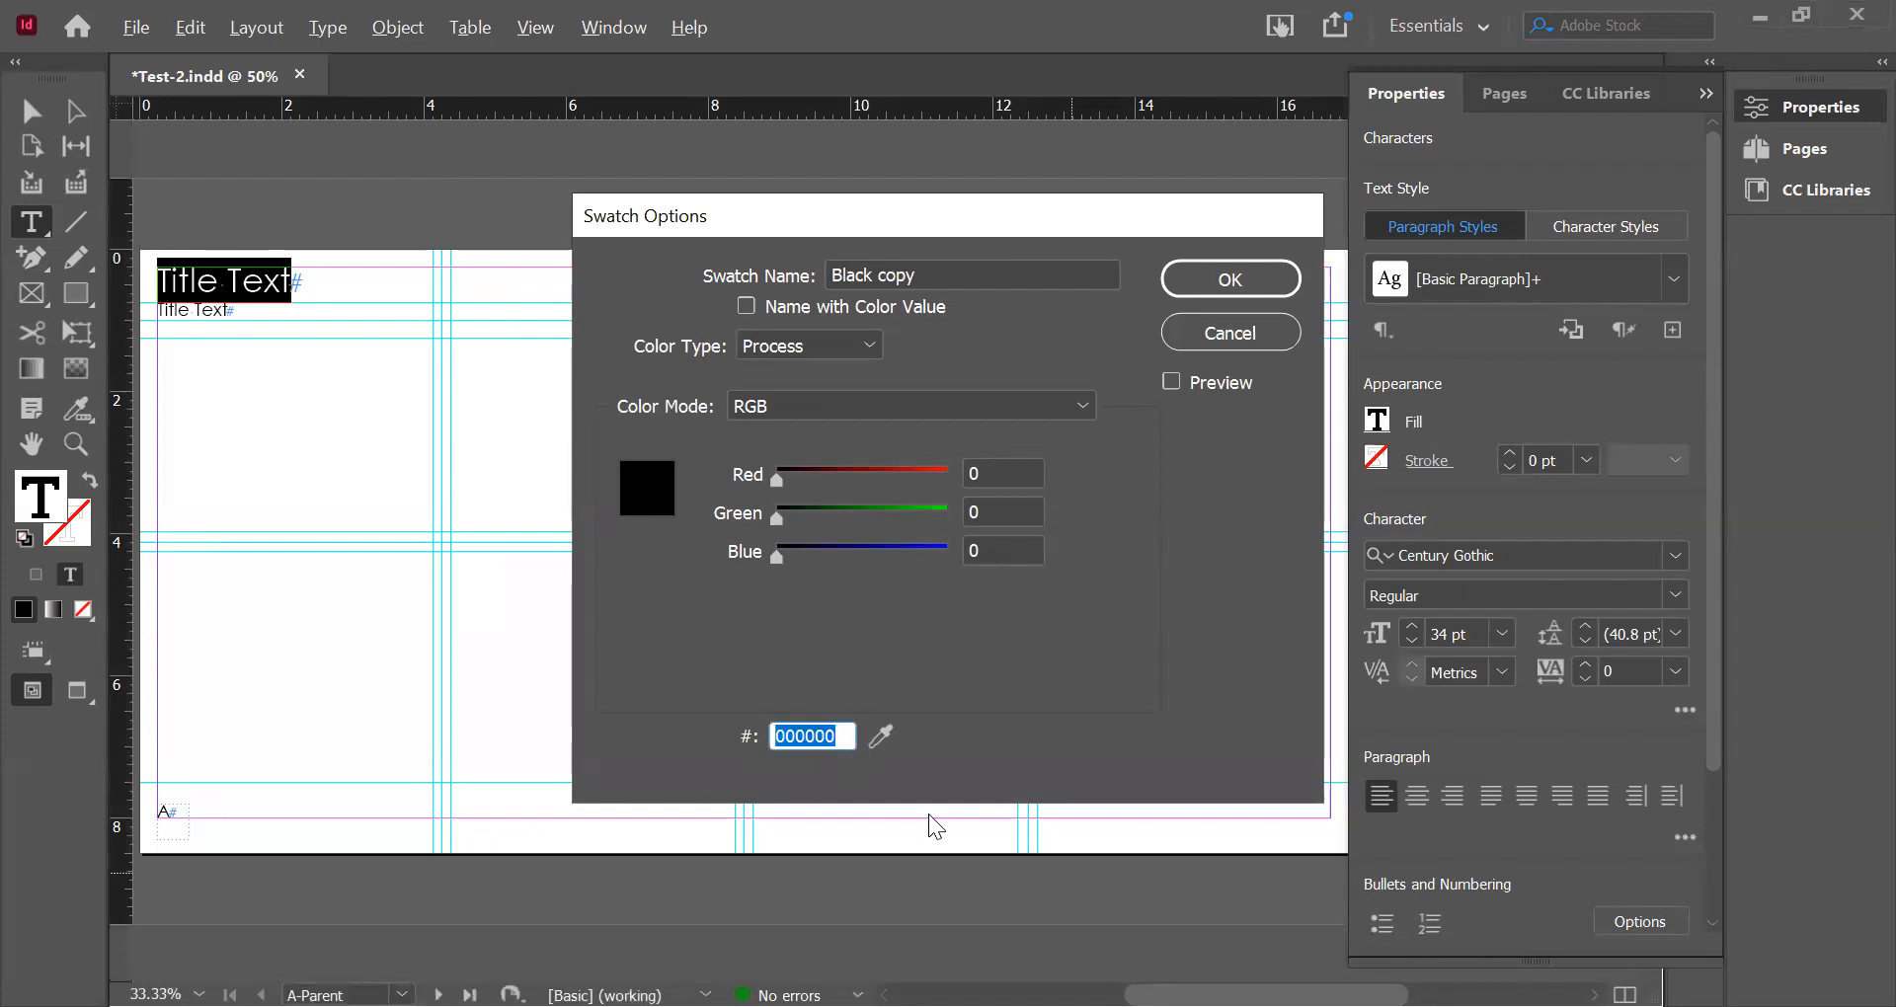
pyautogui.write('bb')
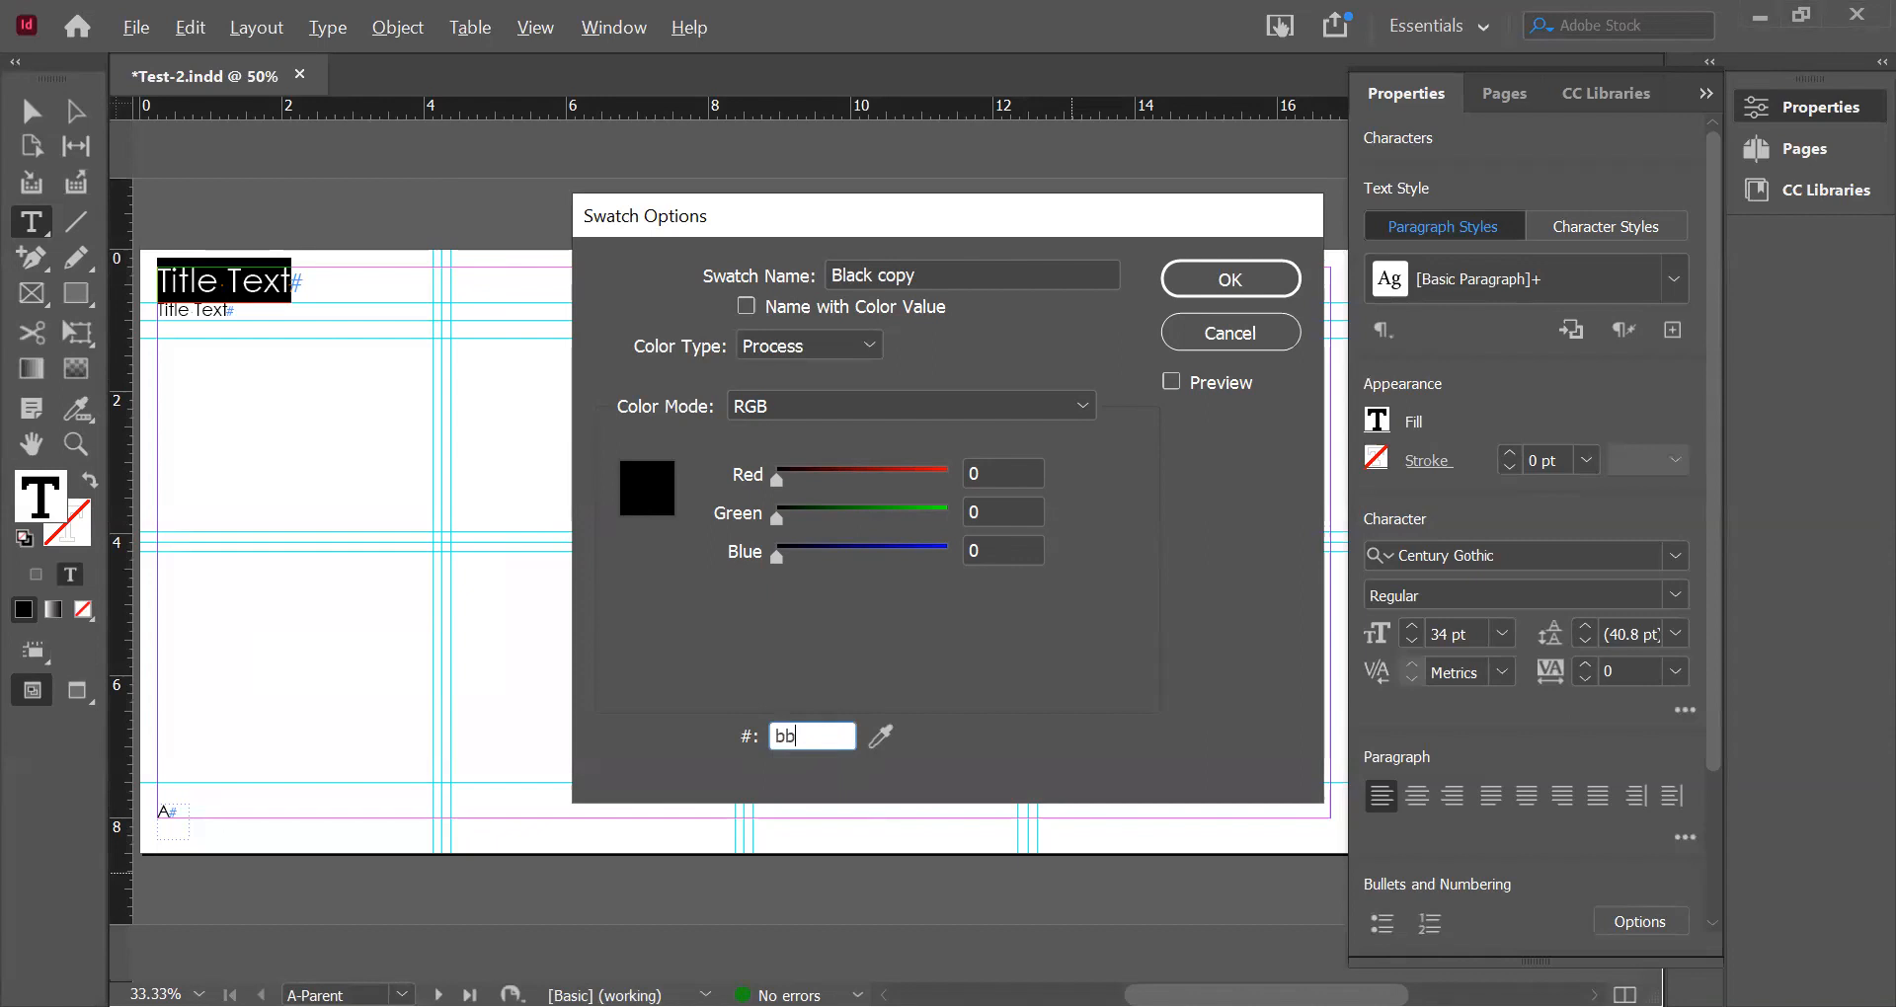
pyautogui.write('bbbb')
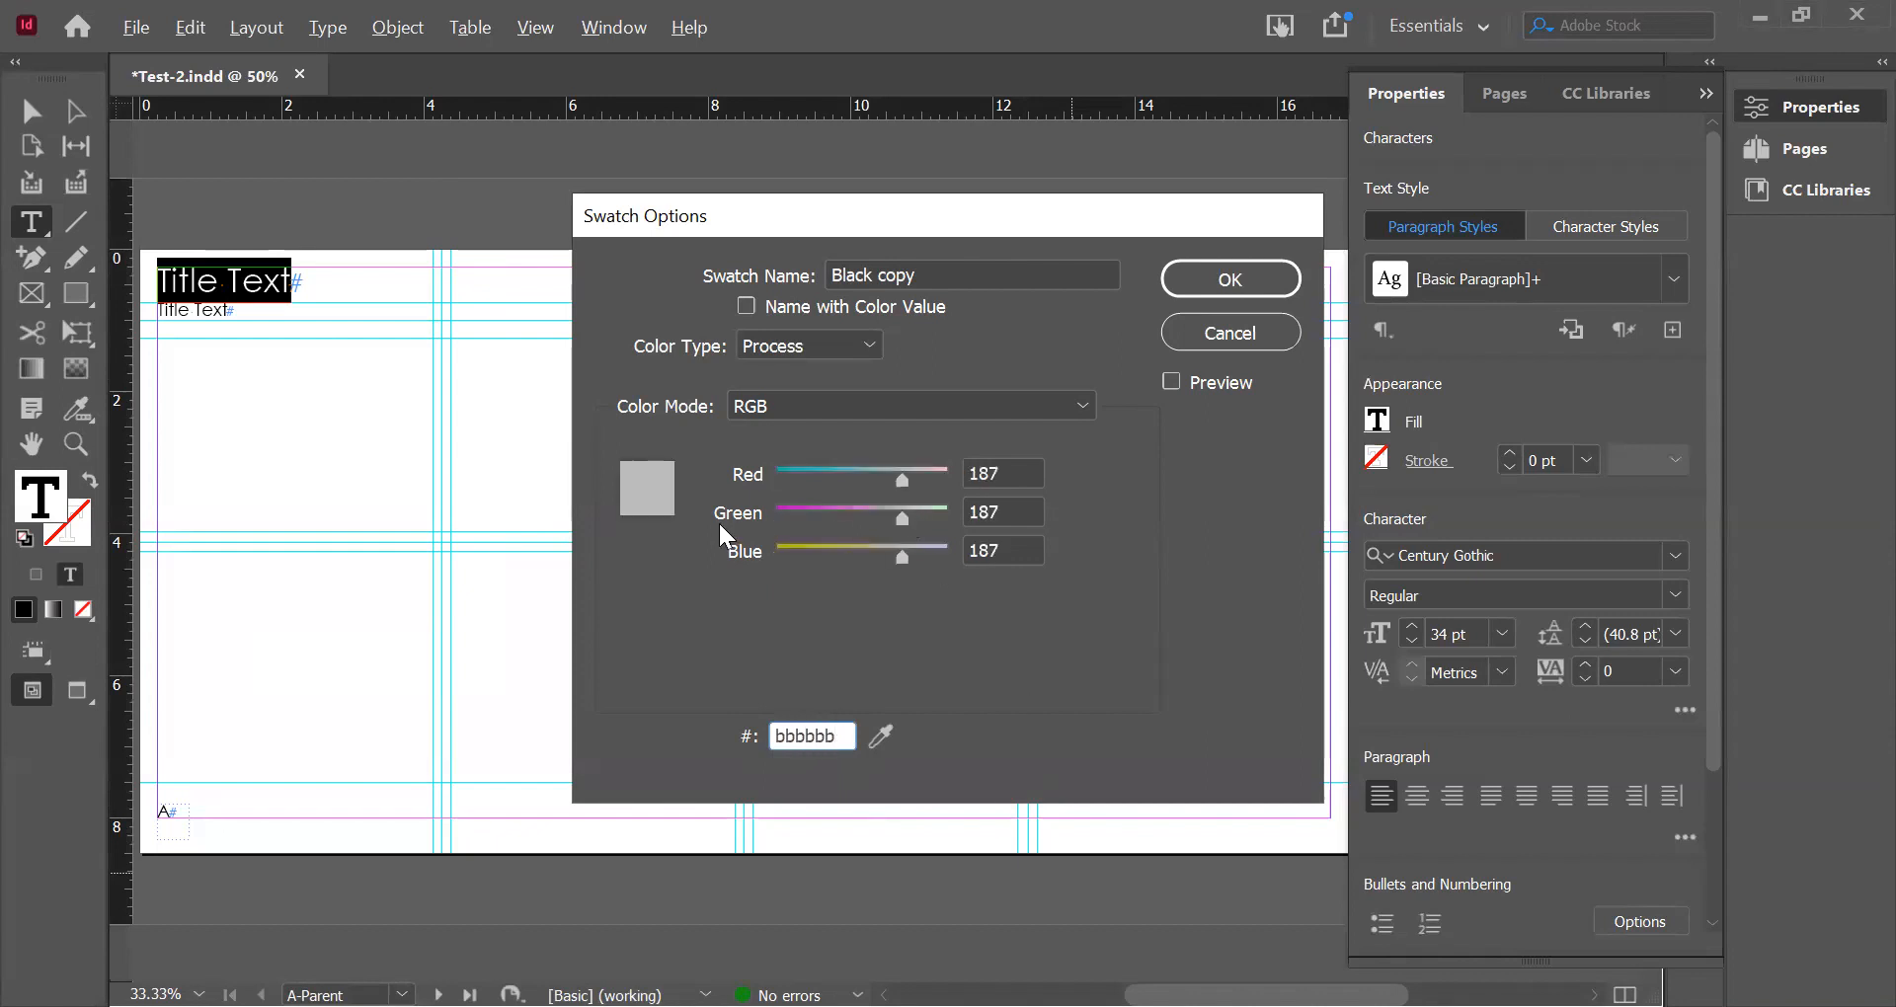
pyautogui.click(1182, 292)
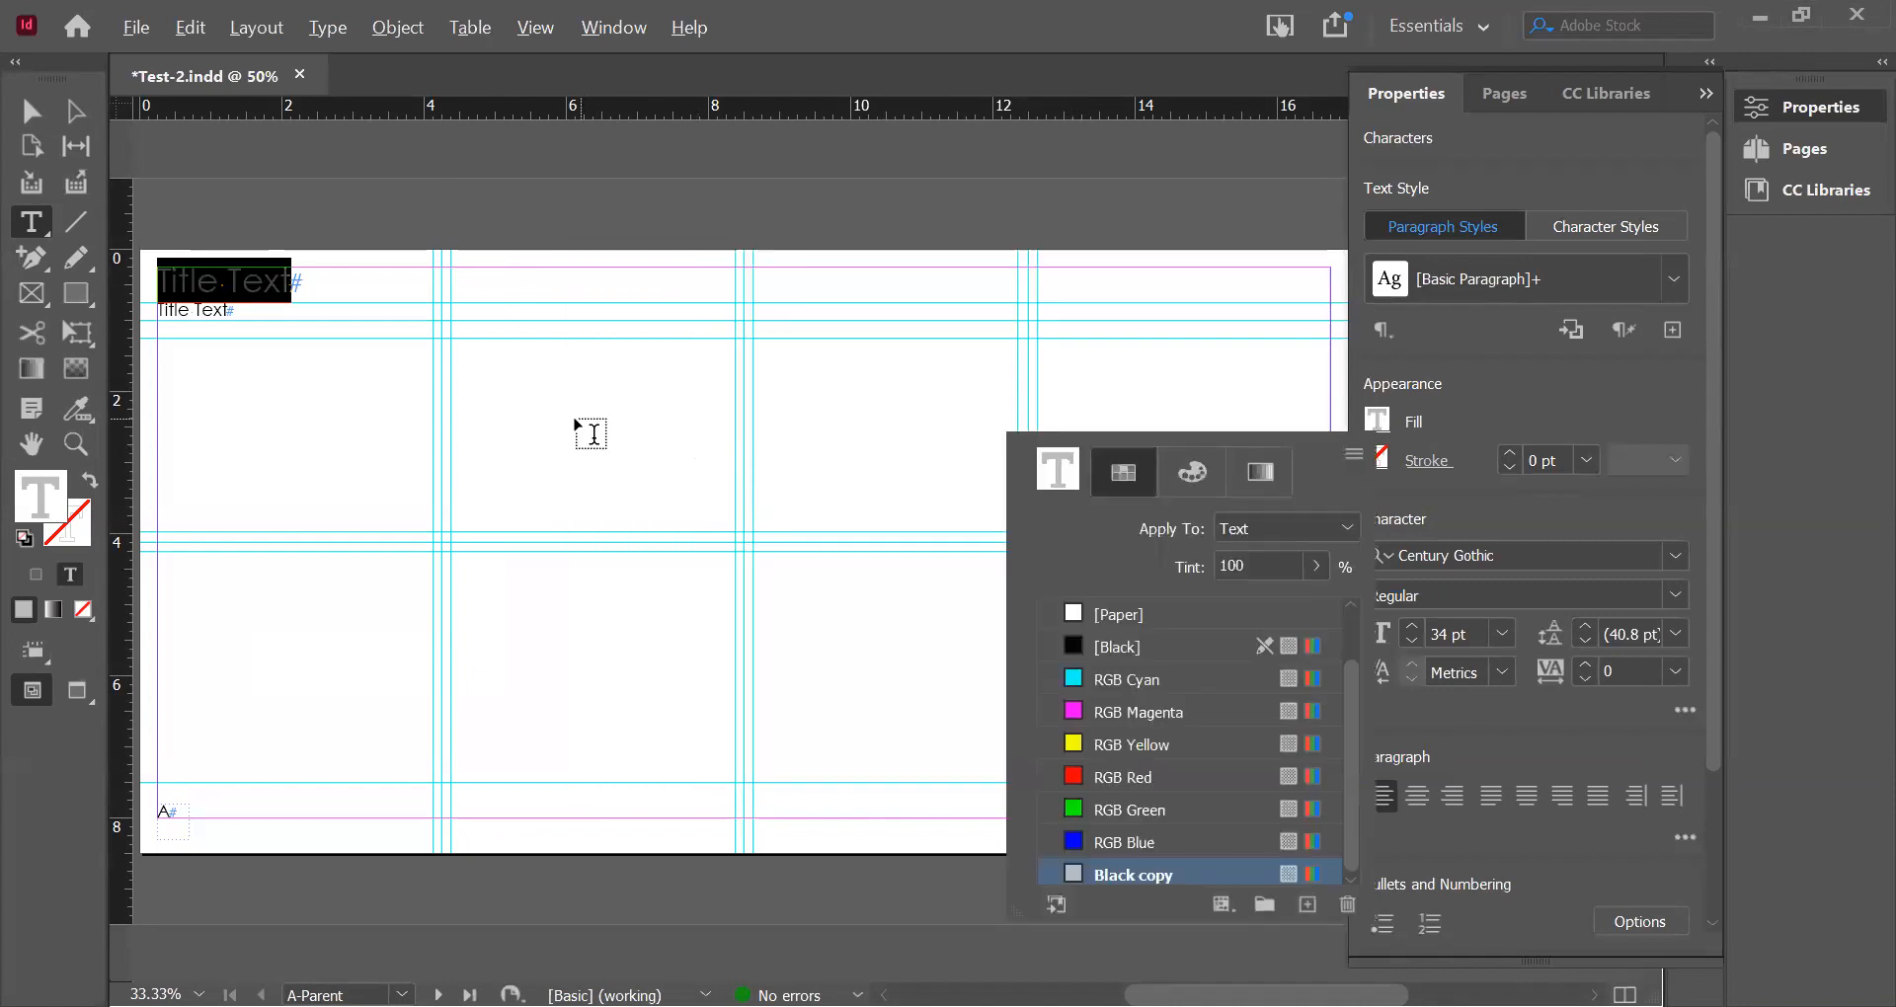
# - Close the swatch options and set the upper Title Text on A-Parent to the Bold style of Century Gothic
pyautogui.click(518, 425)
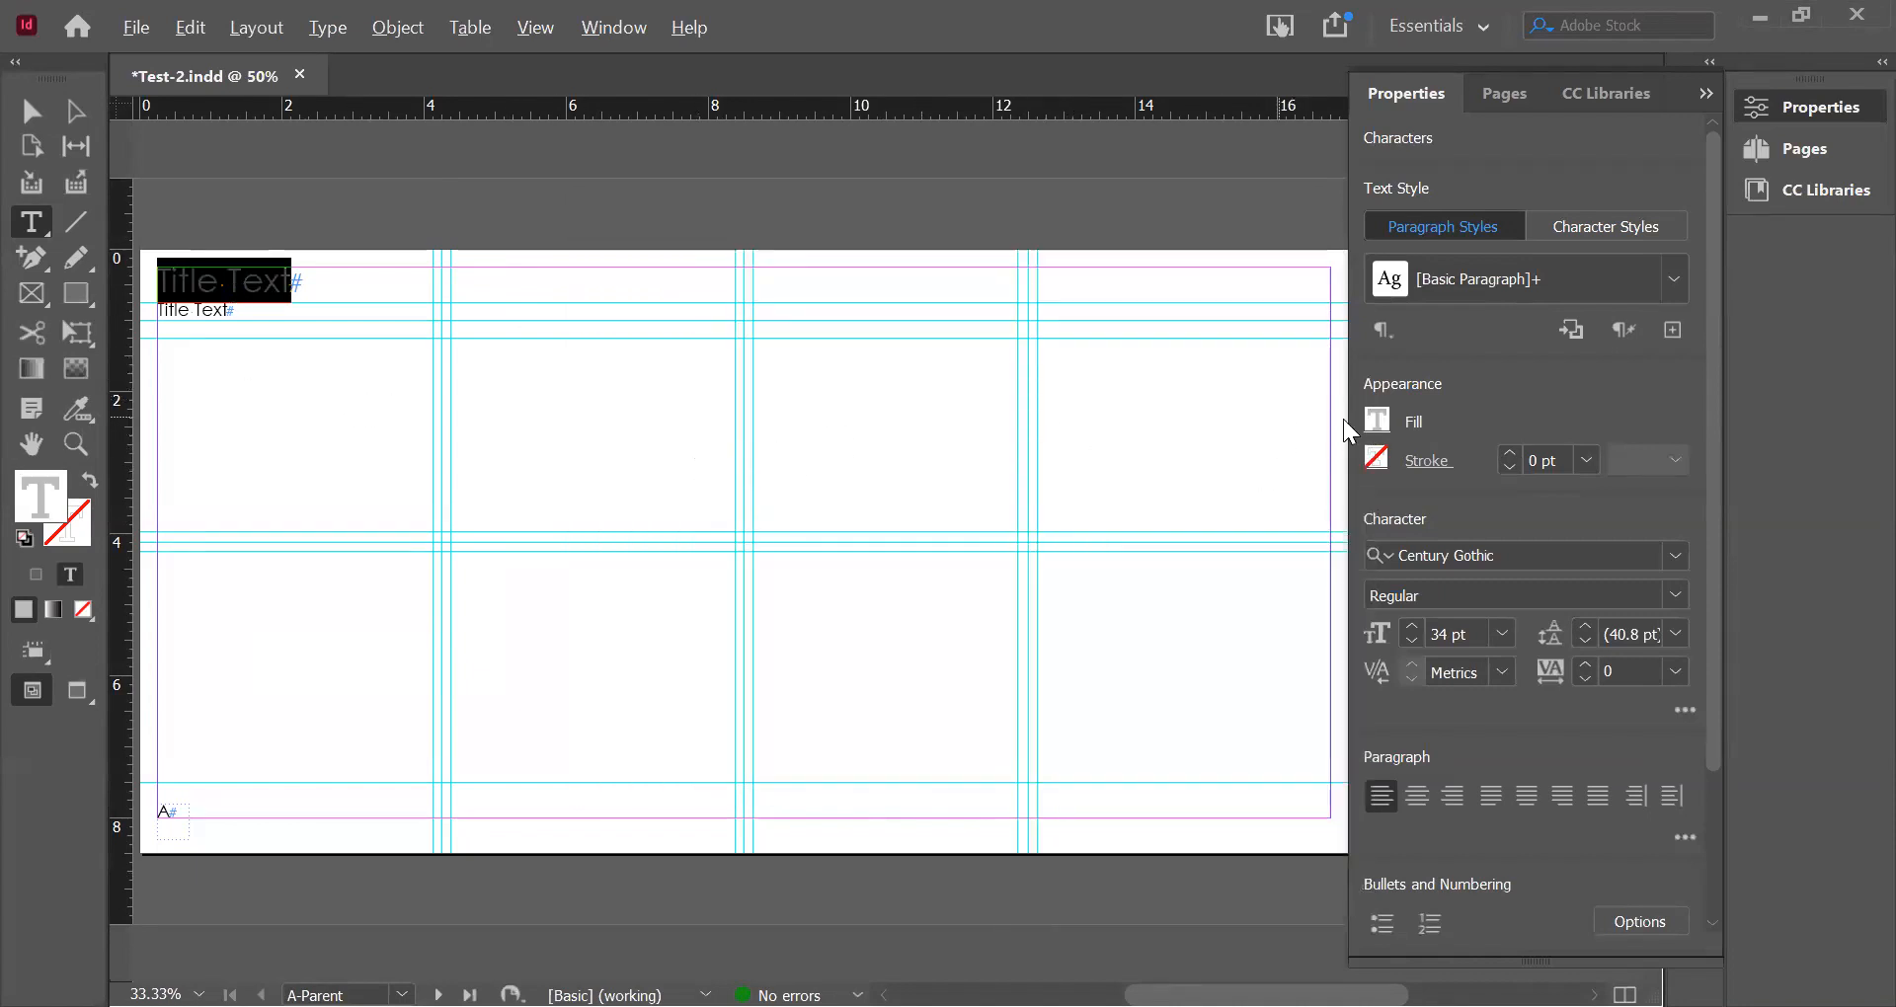
pyautogui.click(257, 289)
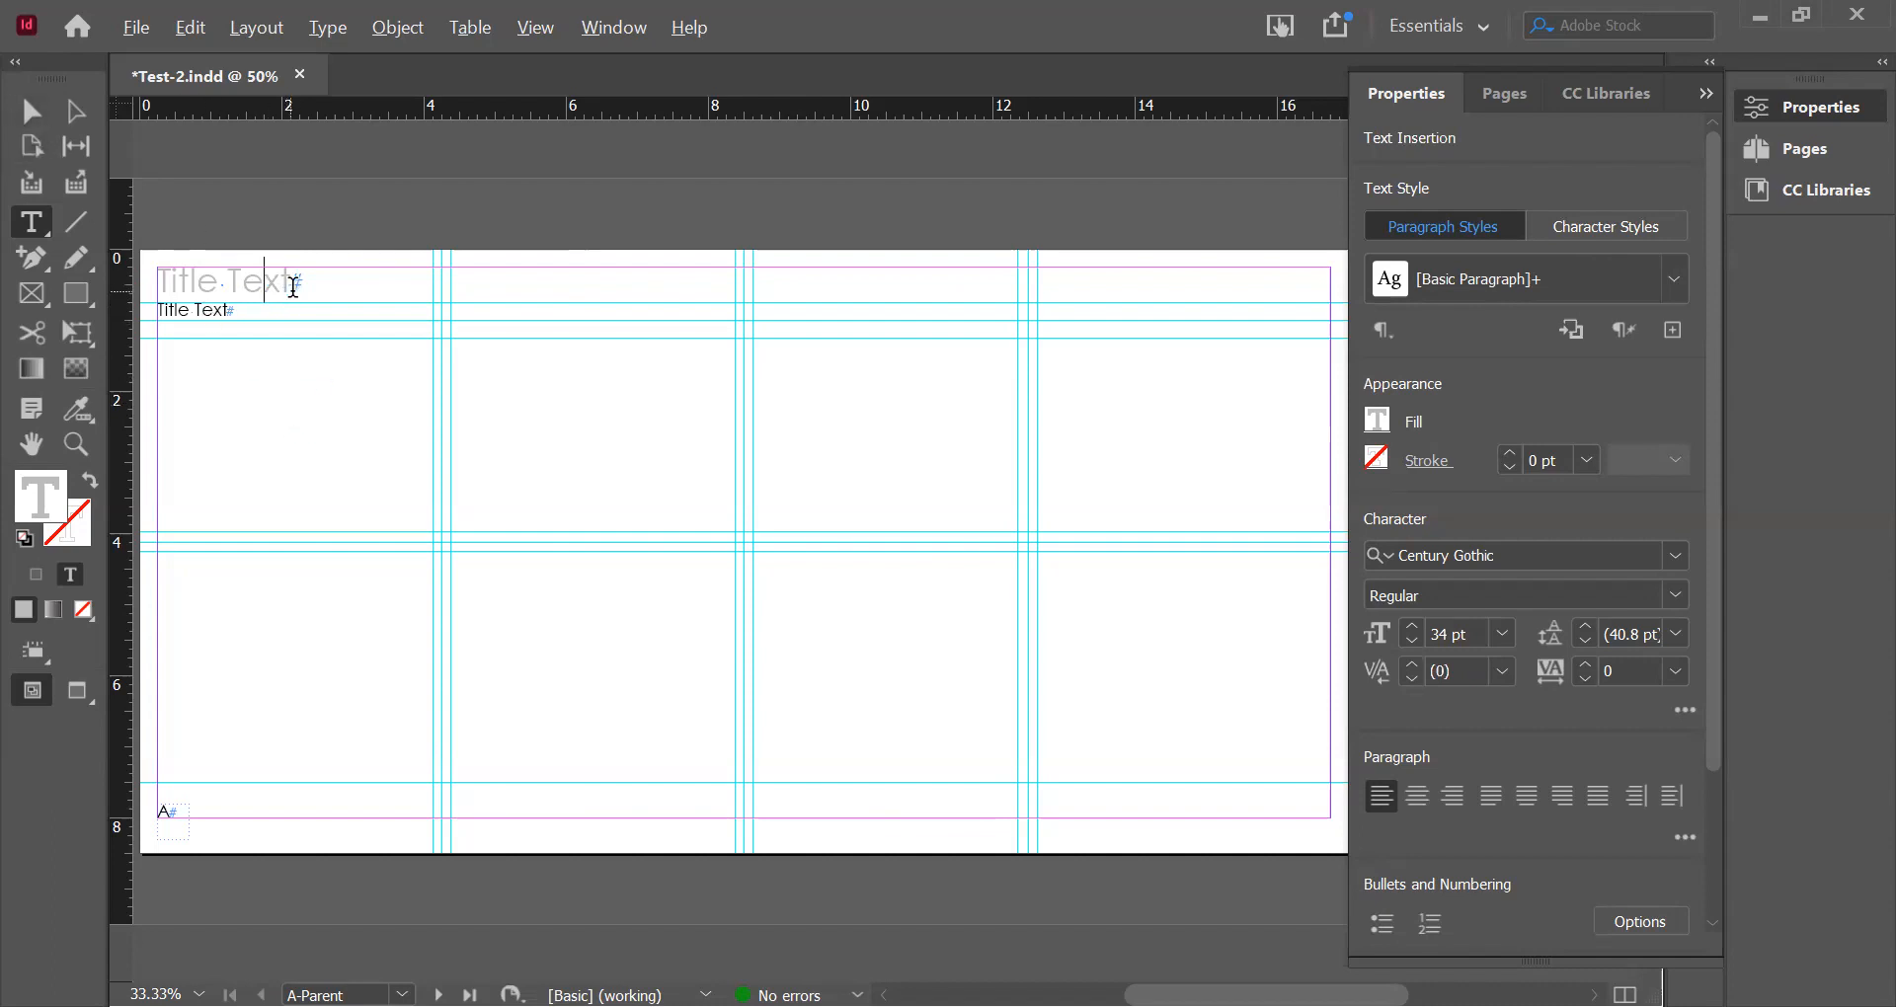
pyautogui.moveTo(294, 287); pyautogui.dragTo(156, 284)
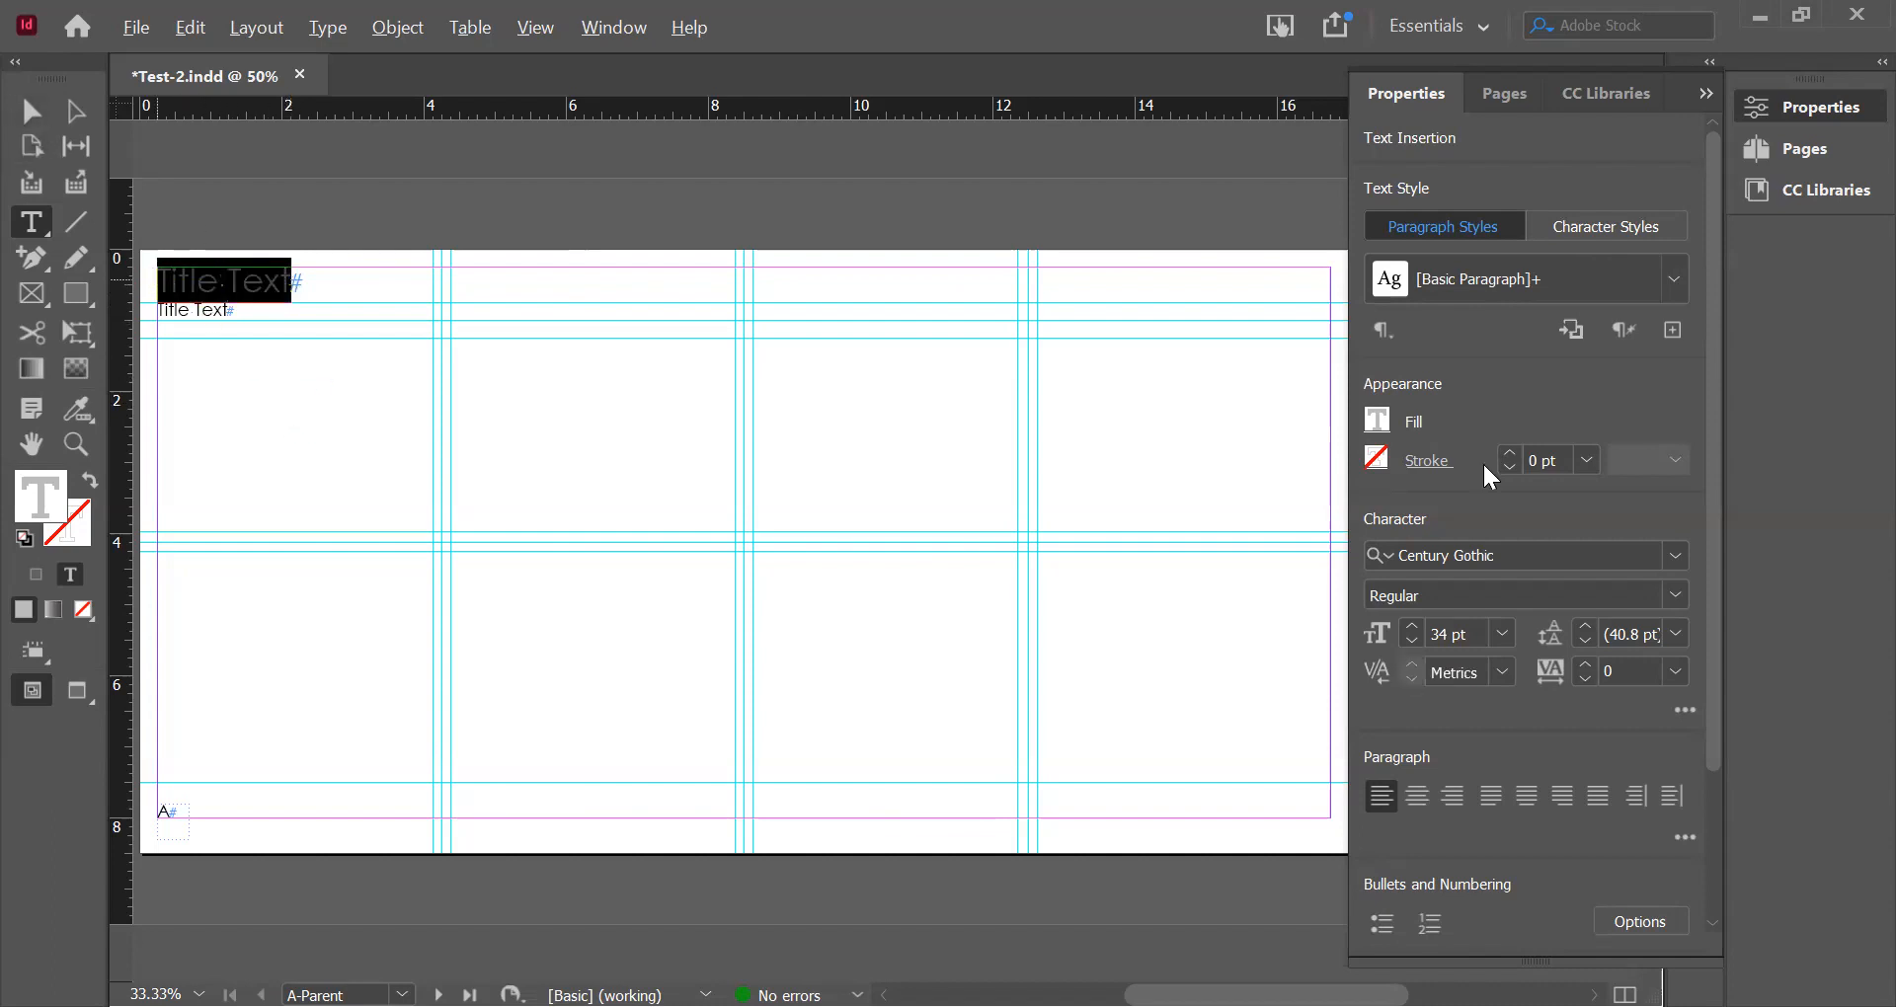
pyautogui.click(1678, 596)
pyautogui.click(1412, 697)
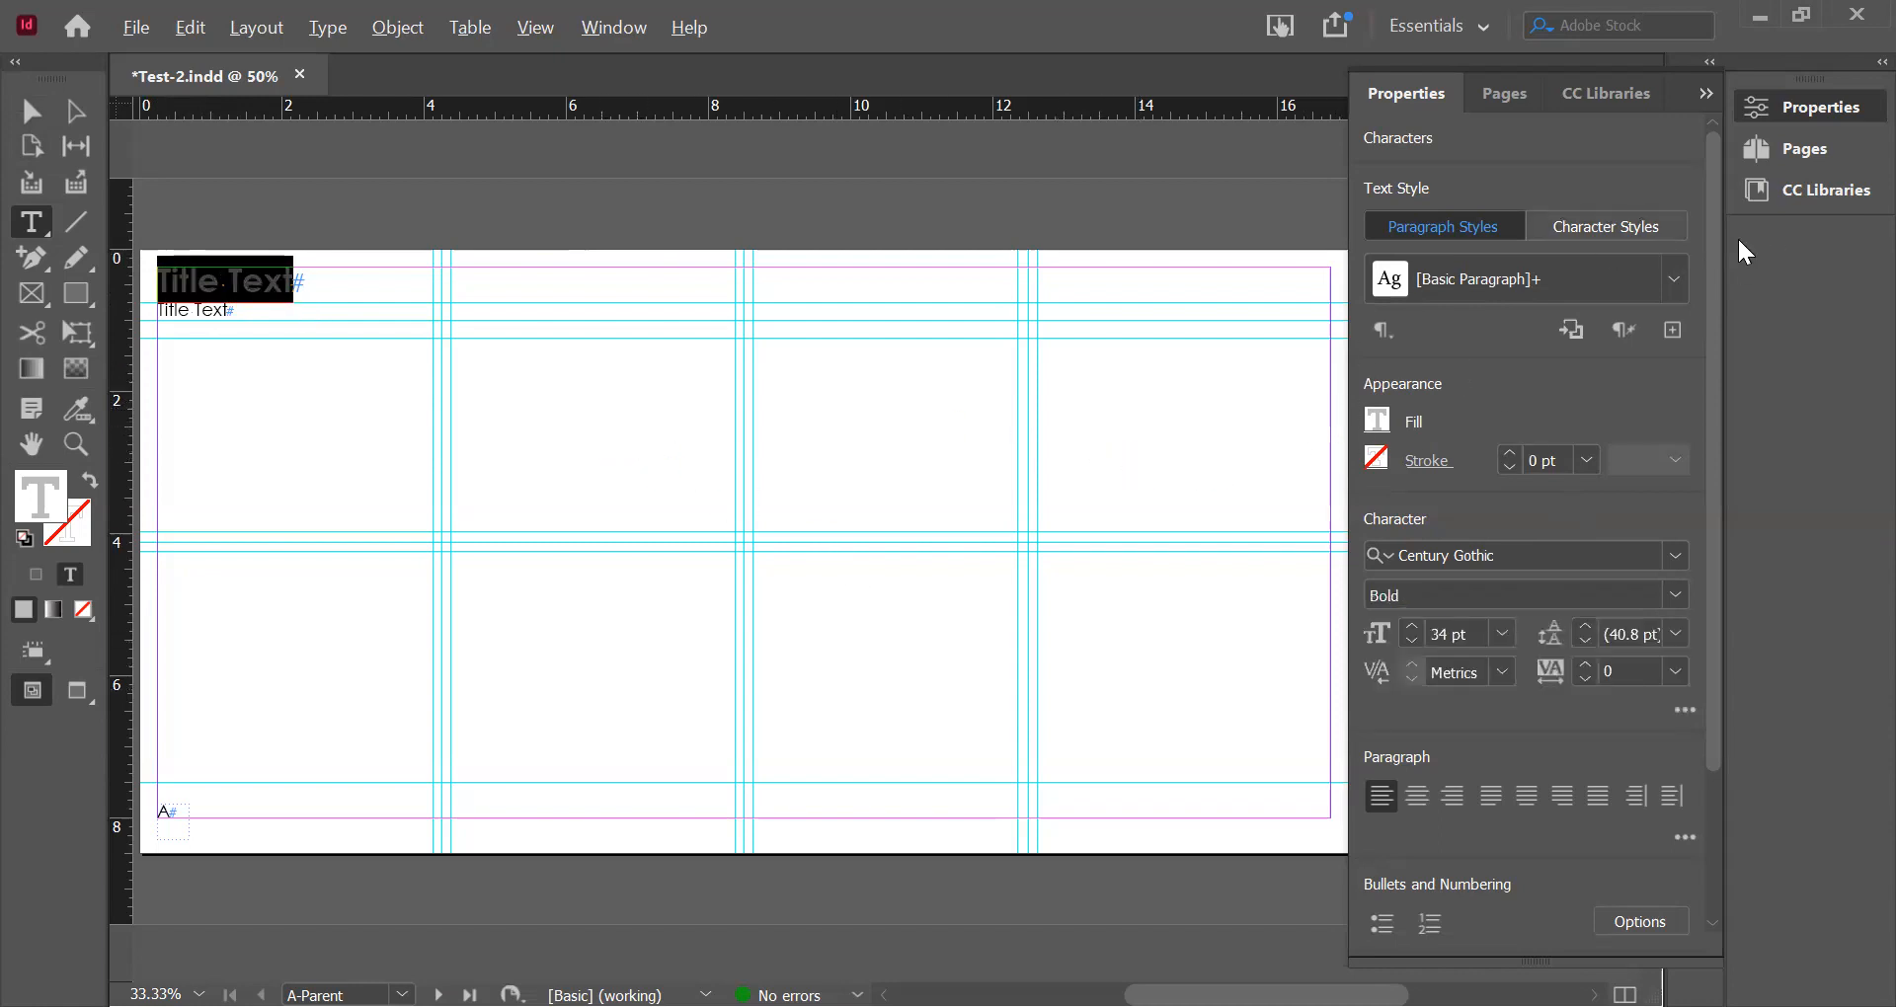
# - Apply the A-Parent page to page 3 and open page 3 in the layout
pyautogui.click(1805, 150)
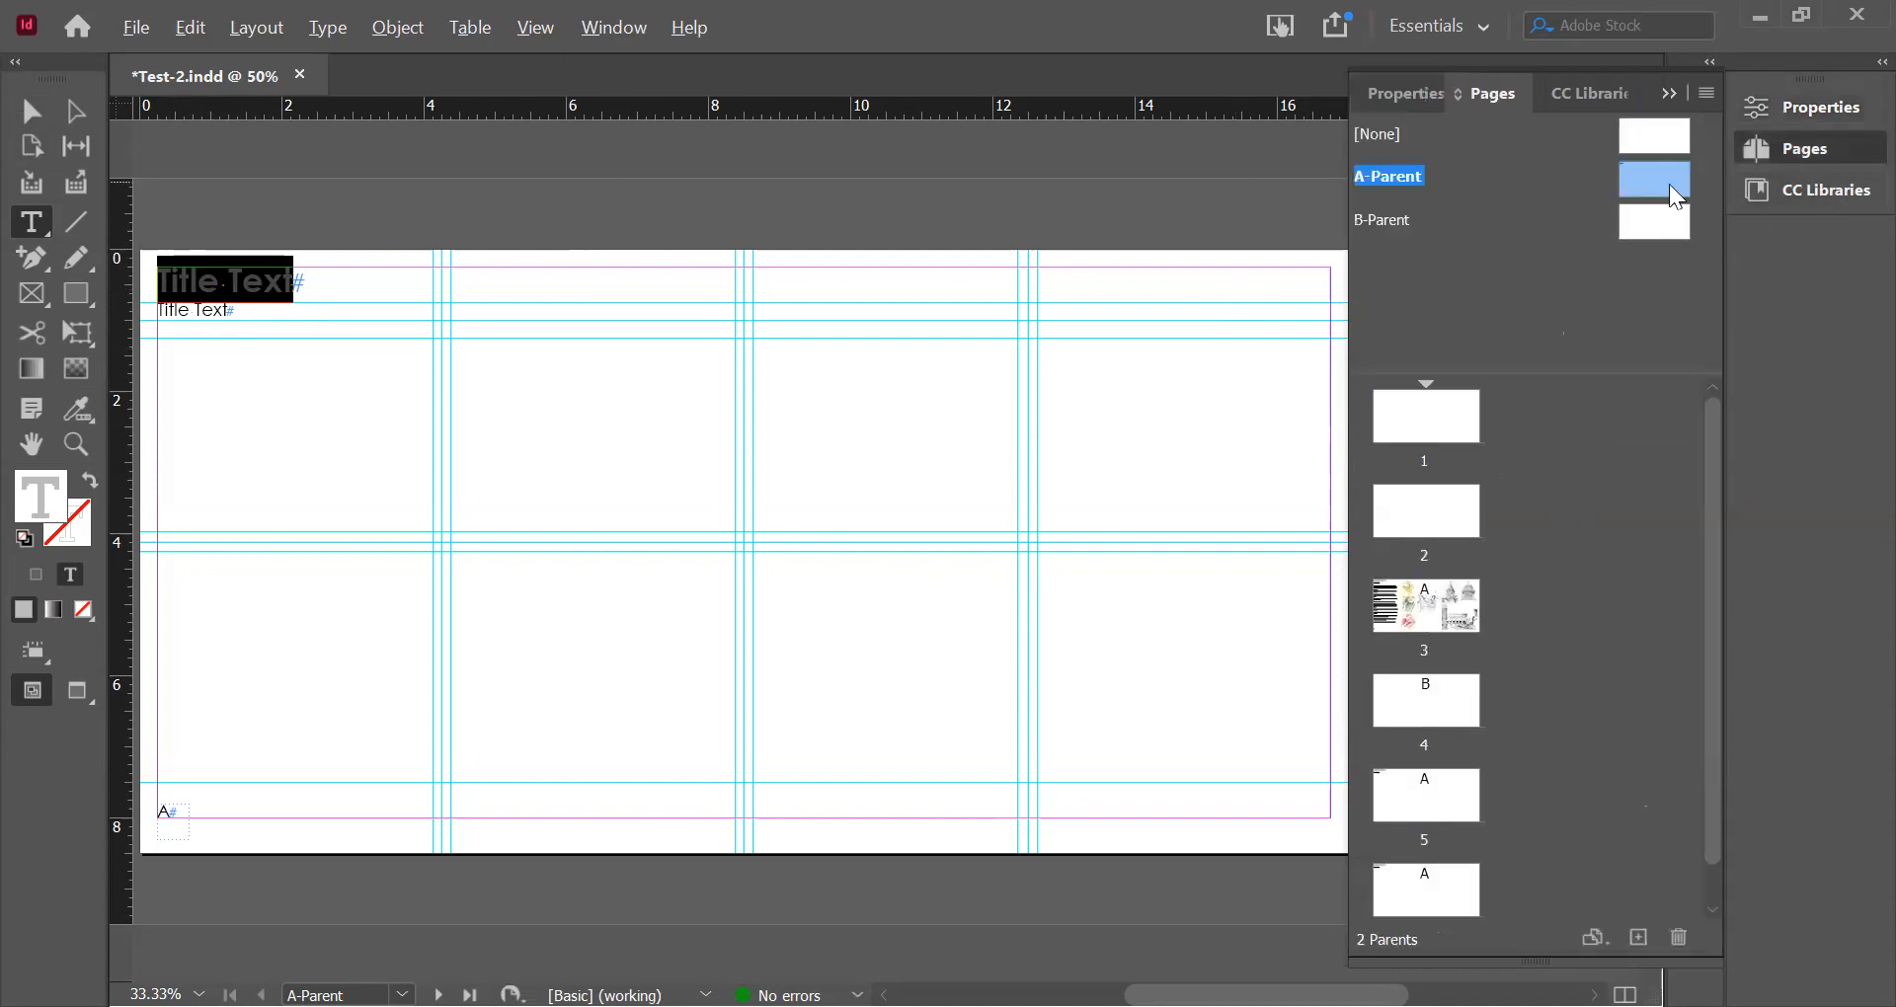
pyautogui.moveTo(1675, 198); pyautogui.dragTo(1441, 607)
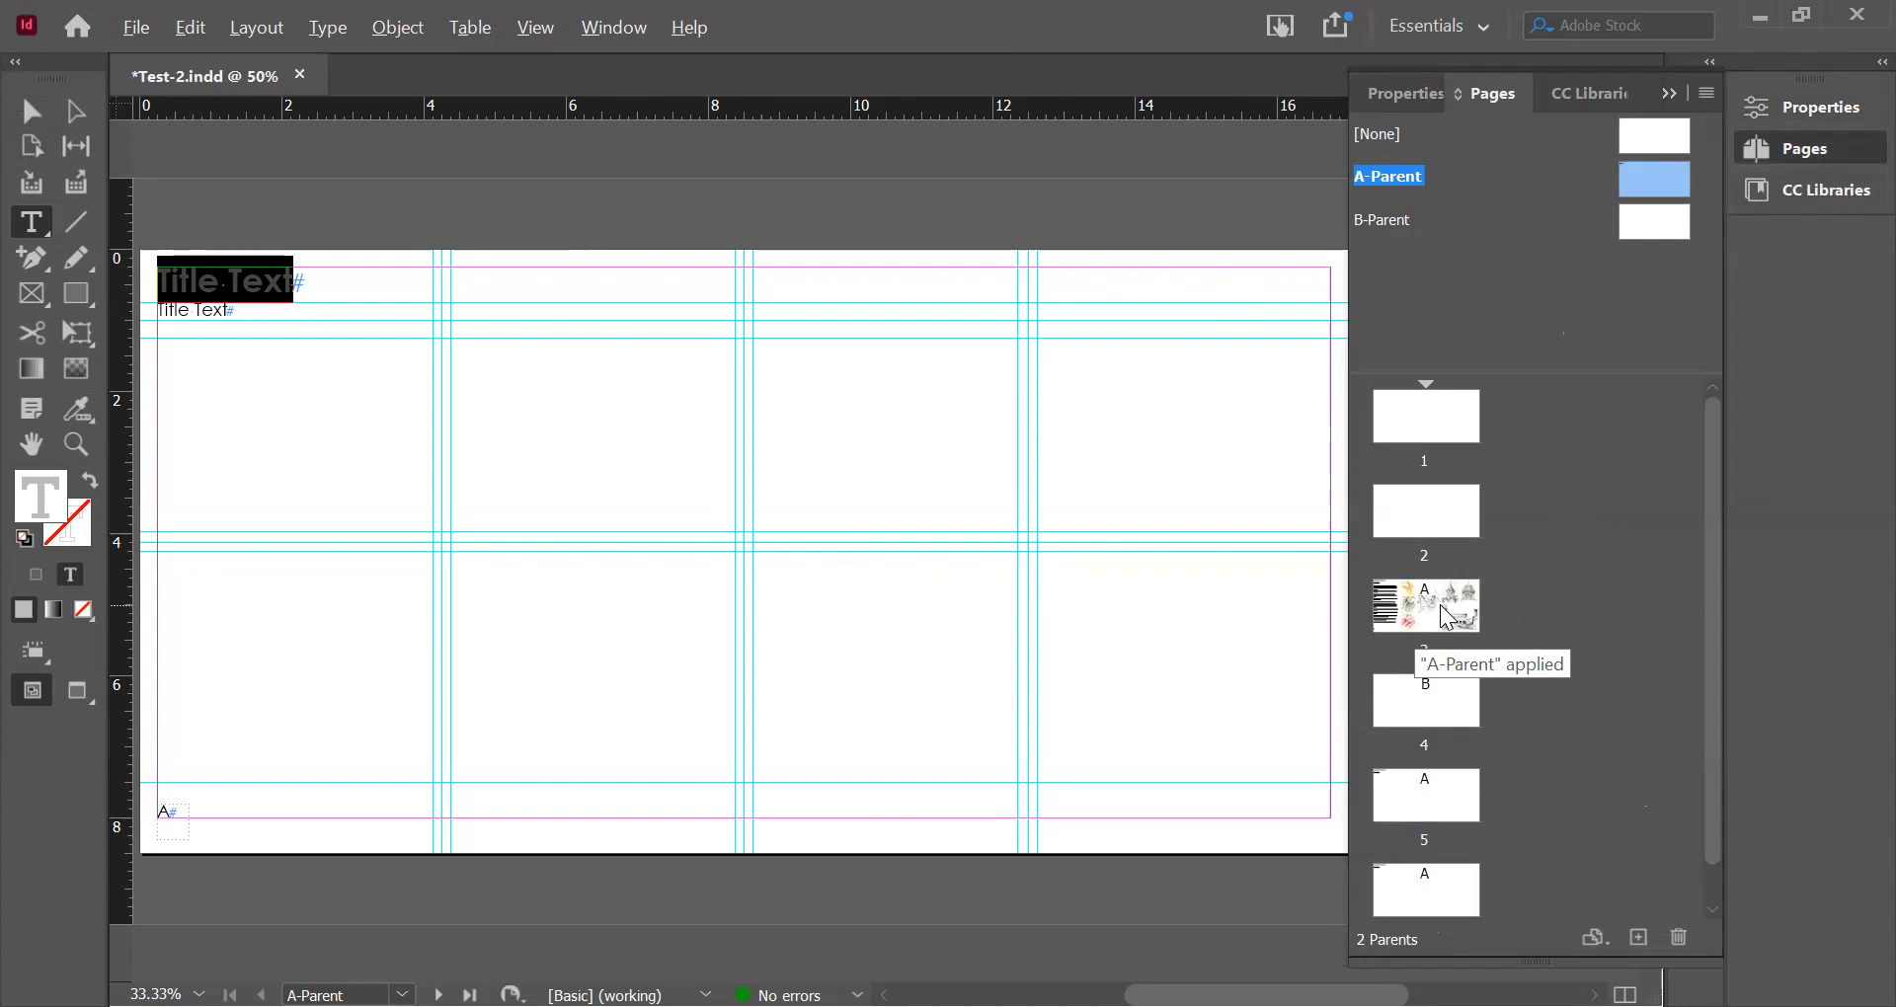
pyautogui.doubleClick(1446, 617)
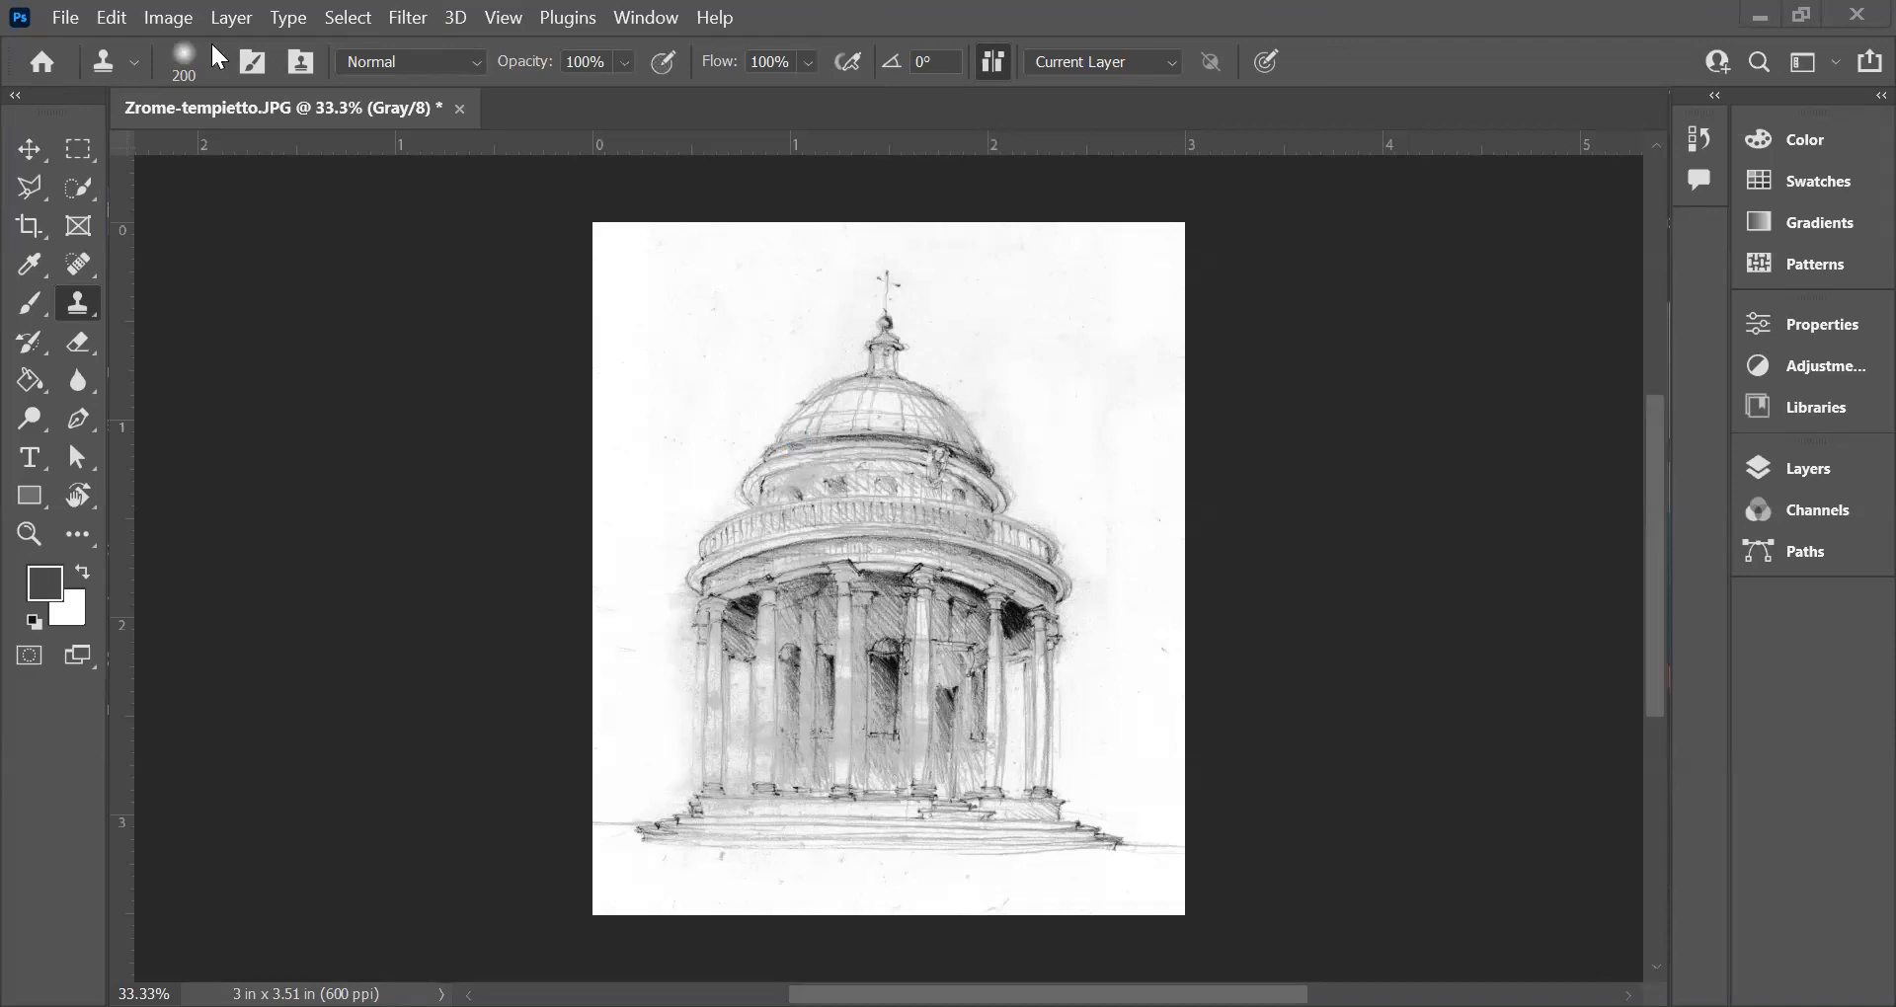
# - Check the colour mode of the Zrome-tempietto.JPG sketch in Photoshop
pyautogui.click(187, 24)
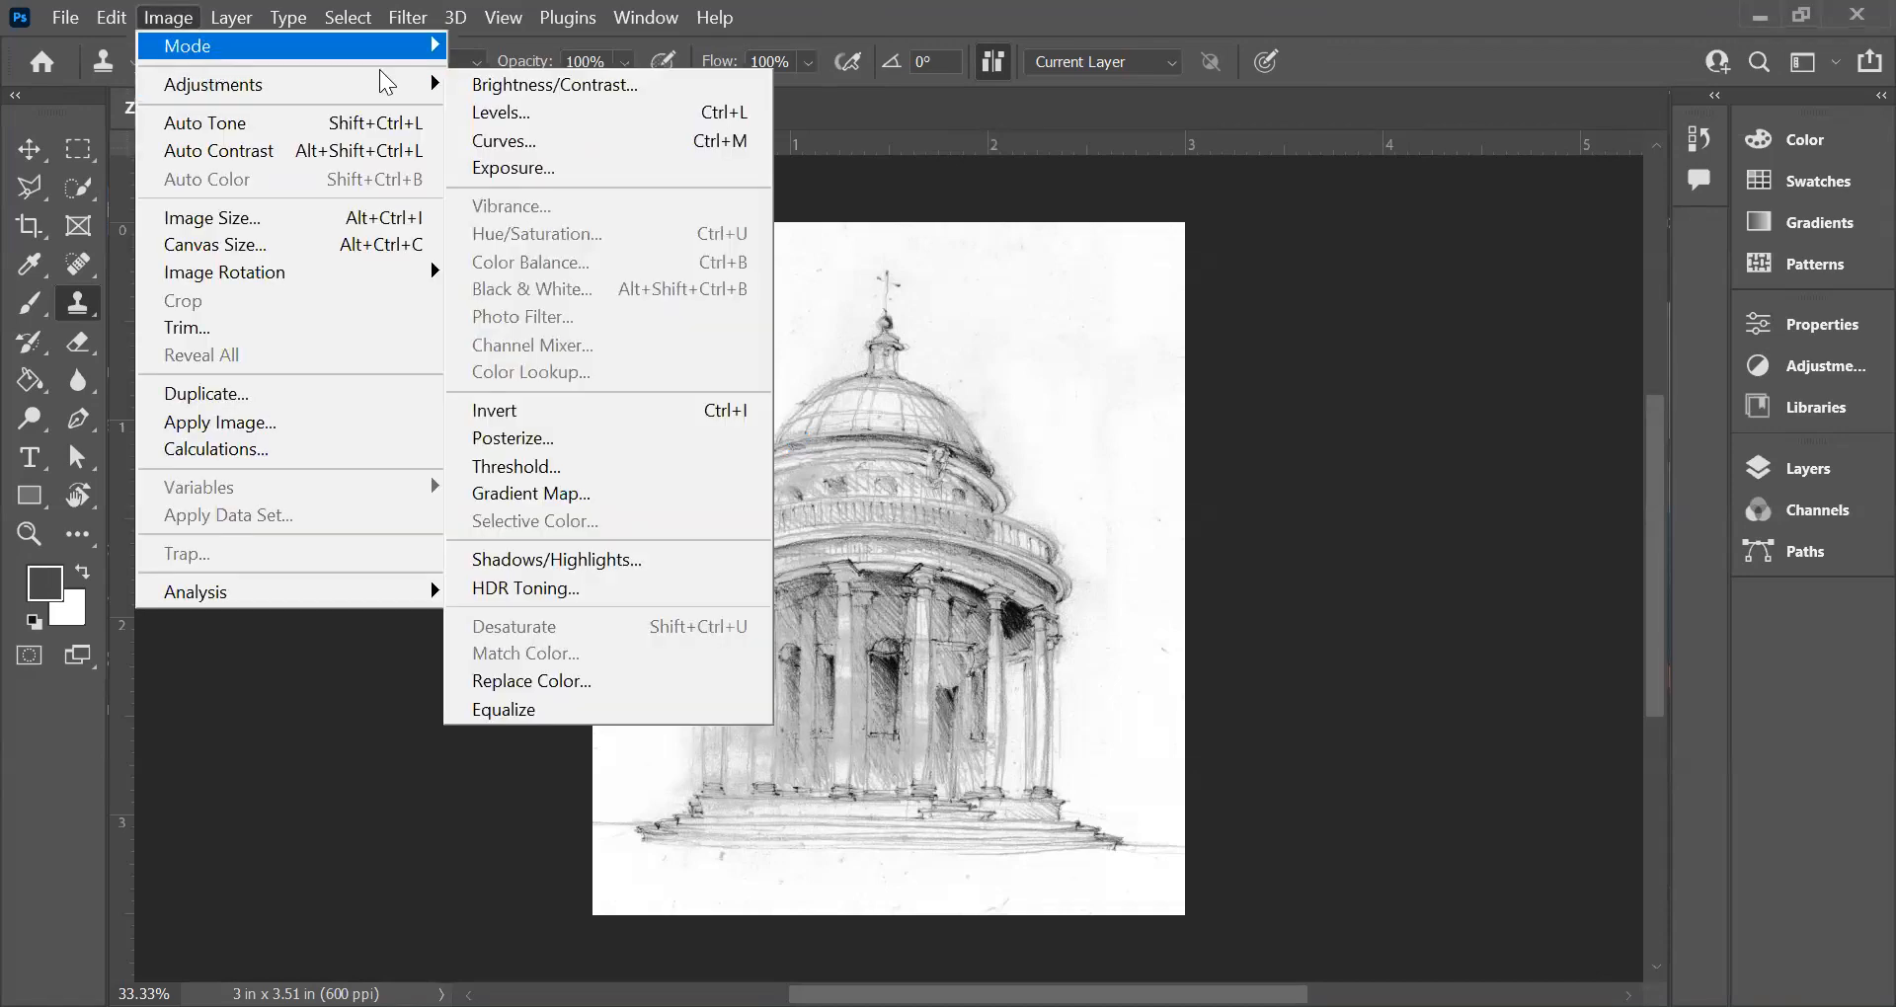
pyautogui.moveTo(210, 57)
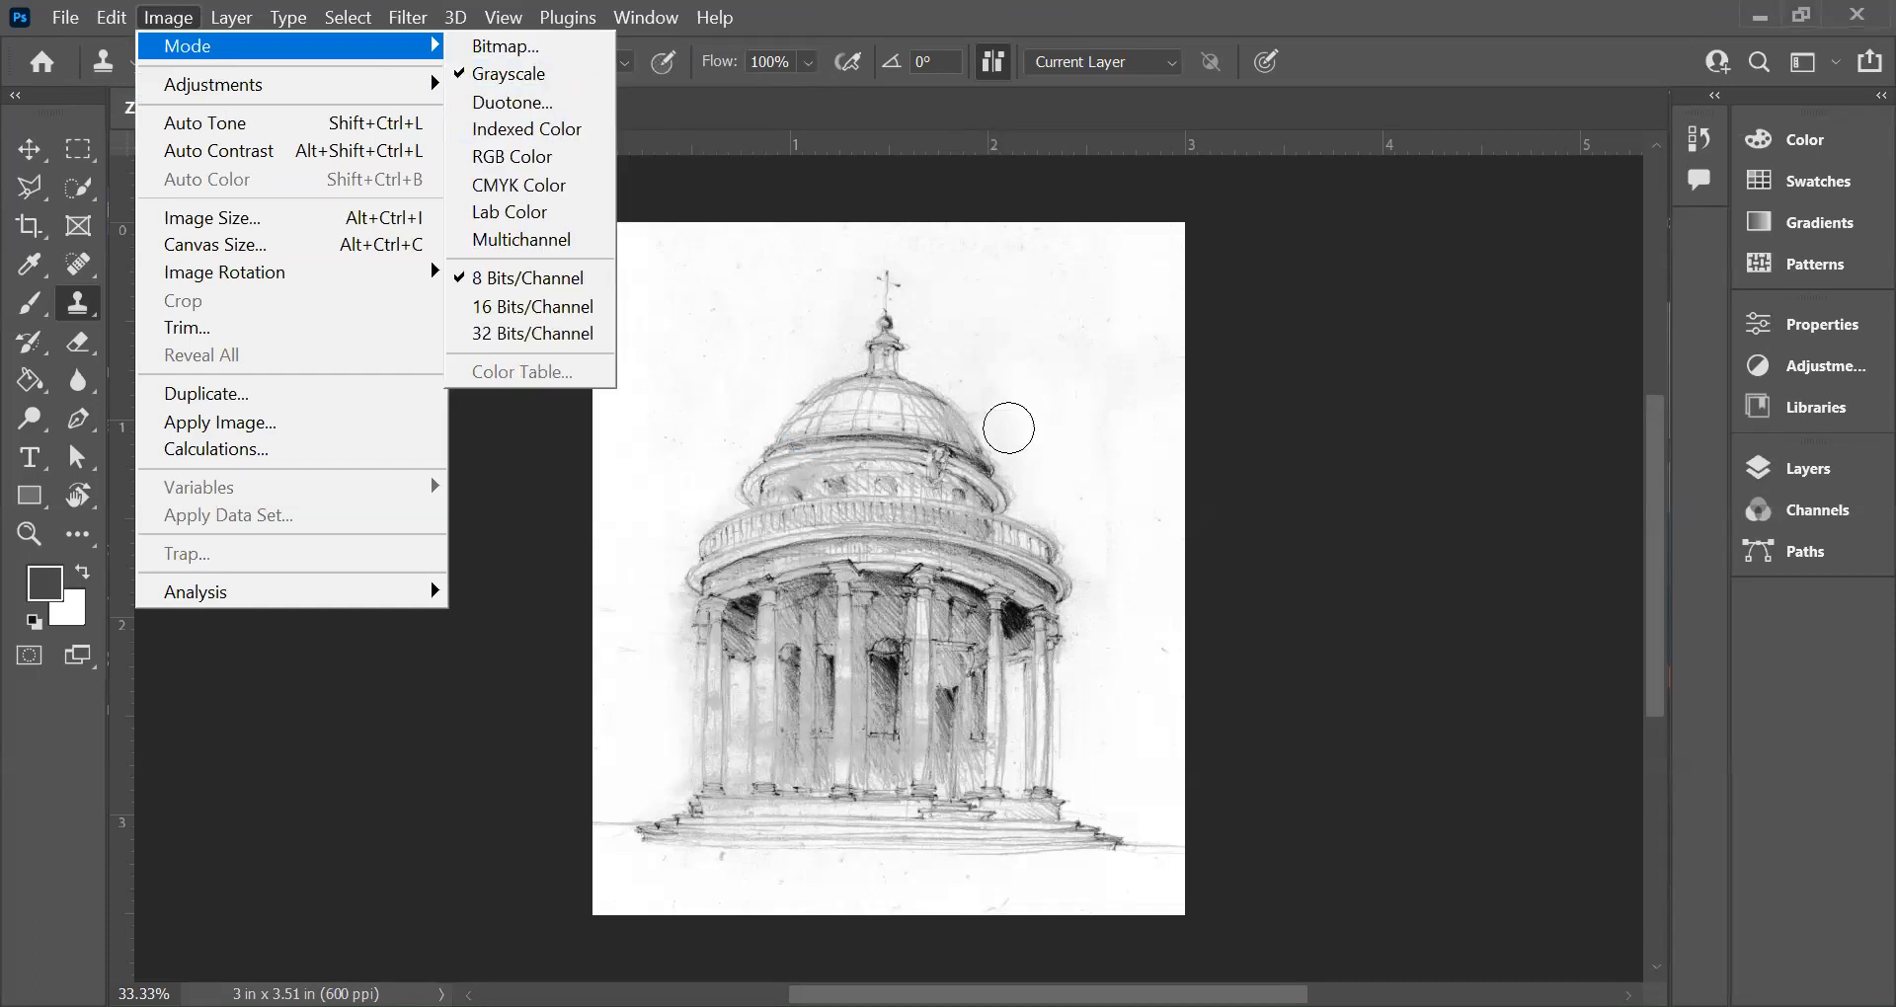
pyautogui.click(1008, 427)
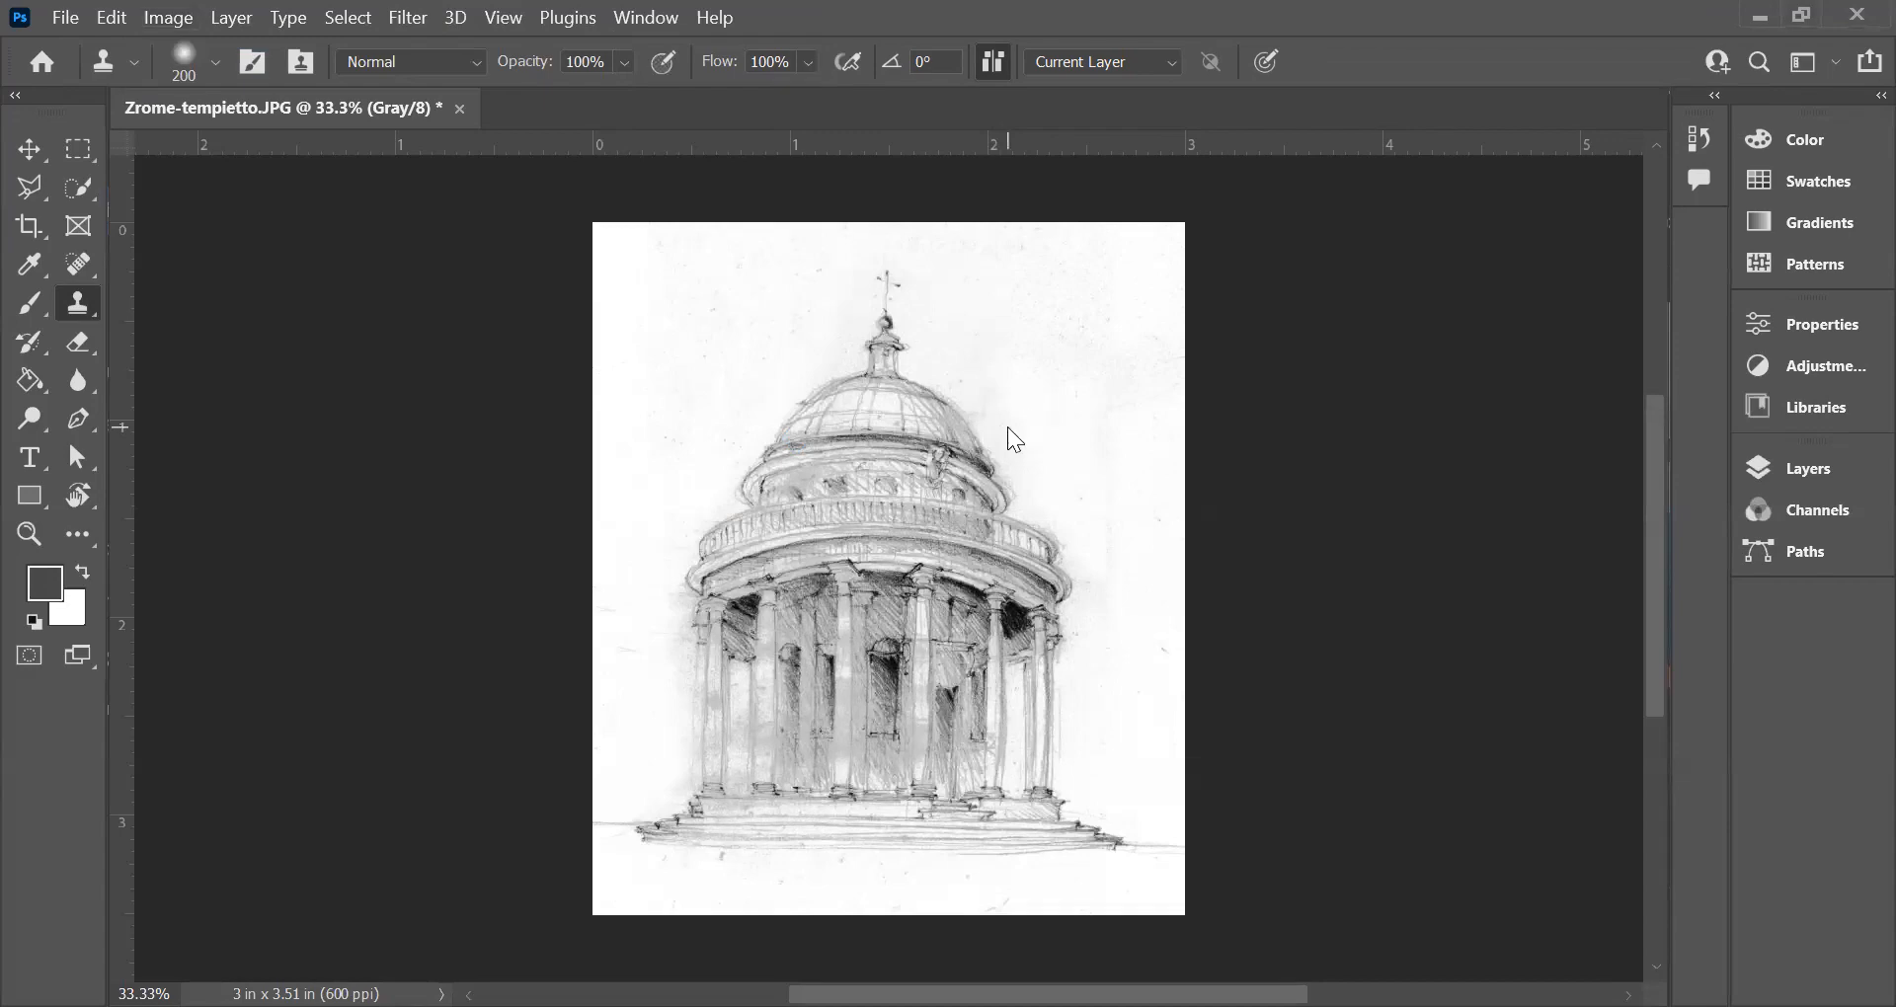
# - Review the Test-2.3.pdf page in the browser and return to the InDesign layout of page 3
pyautogui.hotkey('alt', 'Tab')
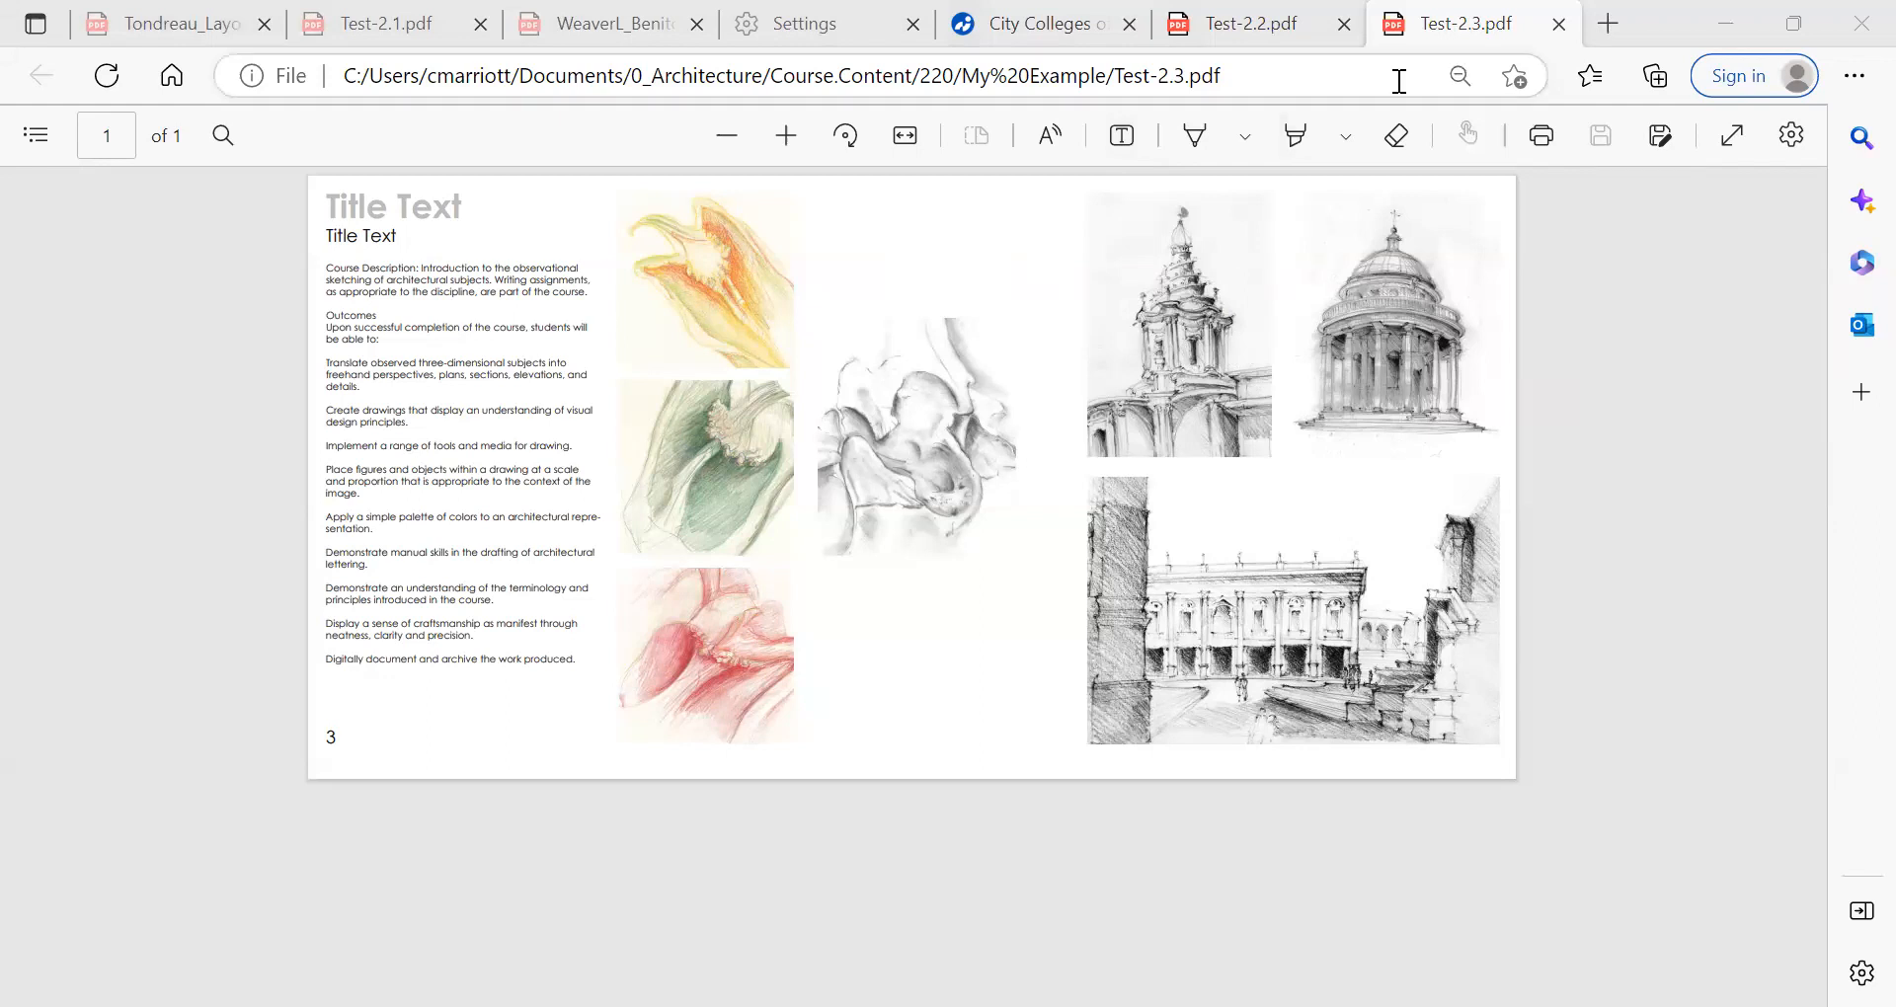
pyautogui.hotkey('alt', 'Tab')
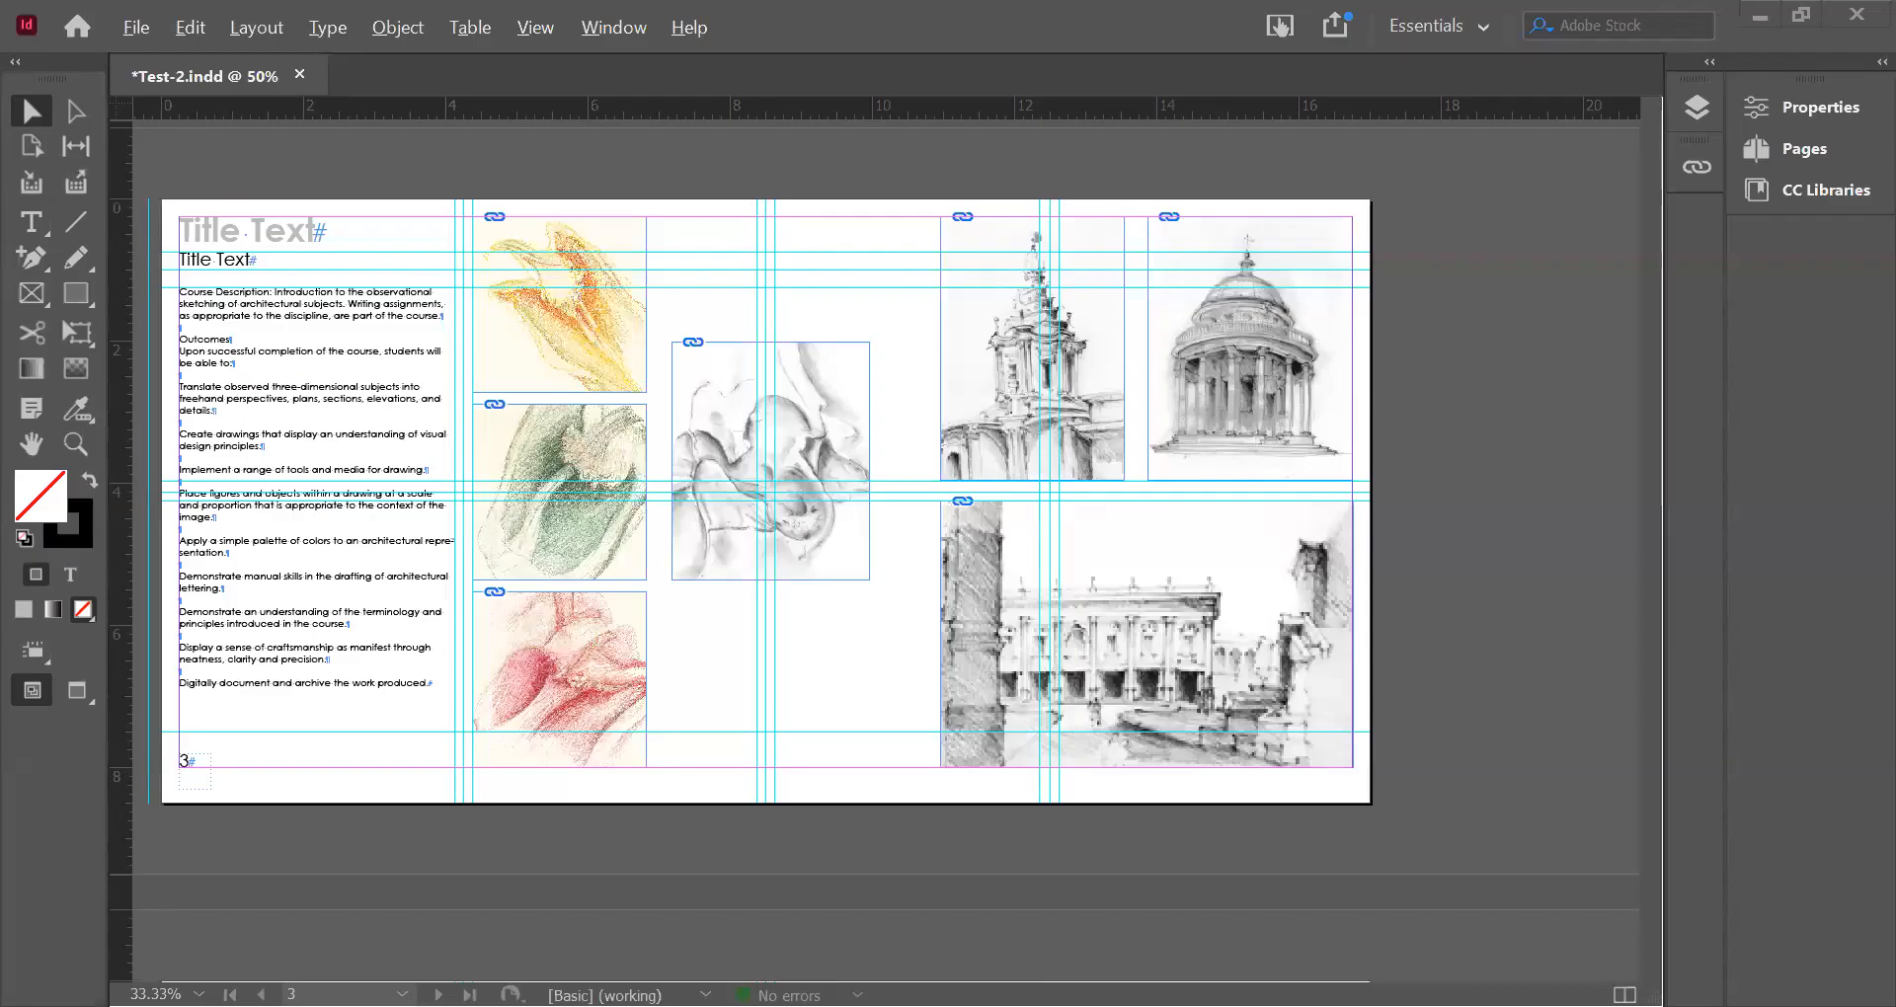